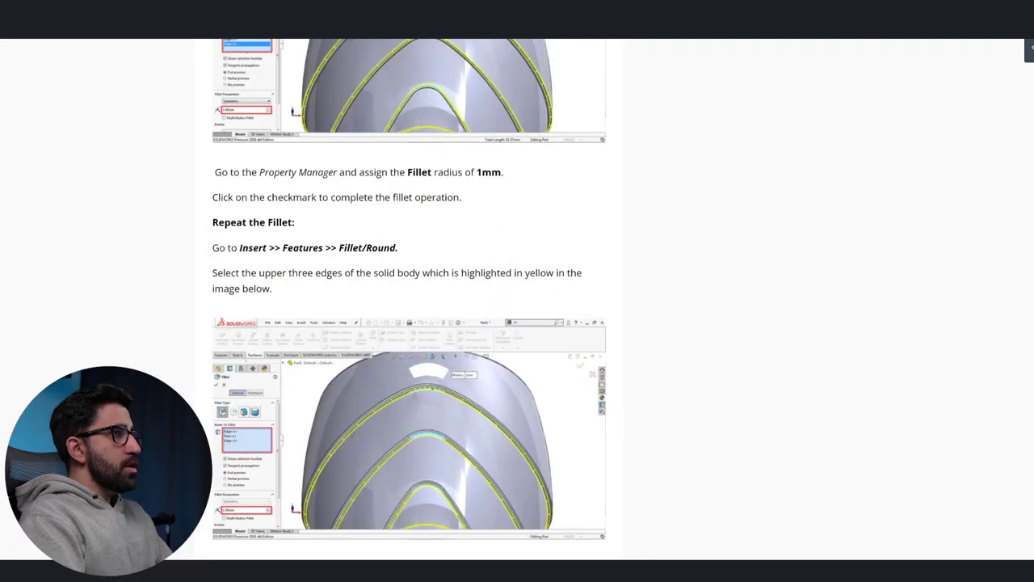
- Skim the glass vase tutorial page from its introduction down to the final renders
{"action": "scroll", "coordinate": [517, 299], "scroll_direction": "up", "scroll_amount": 20}
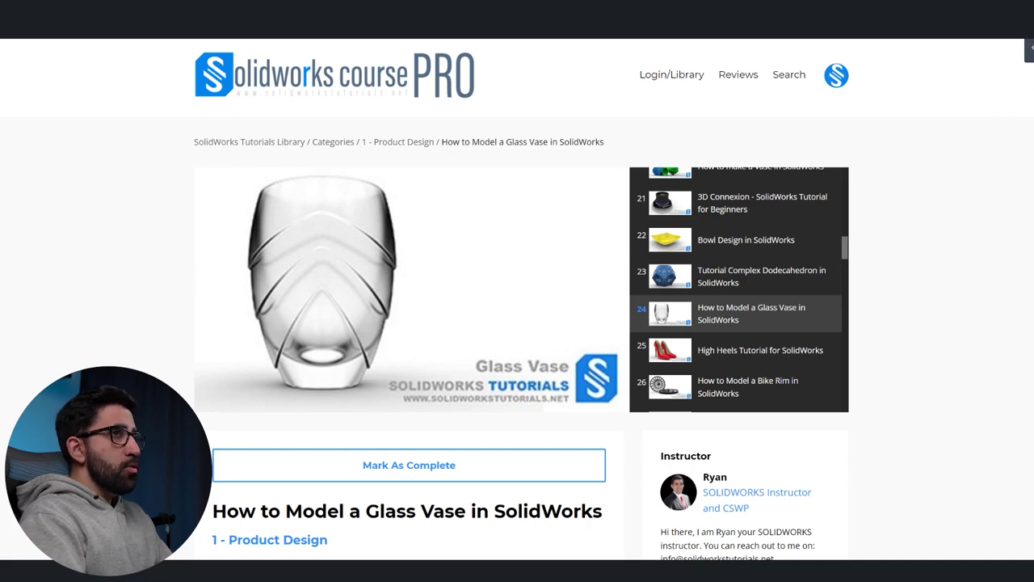
{"action": "scroll", "coordinate": [517, 323], "scroll_direction": "down", "scroll_amount": 20}
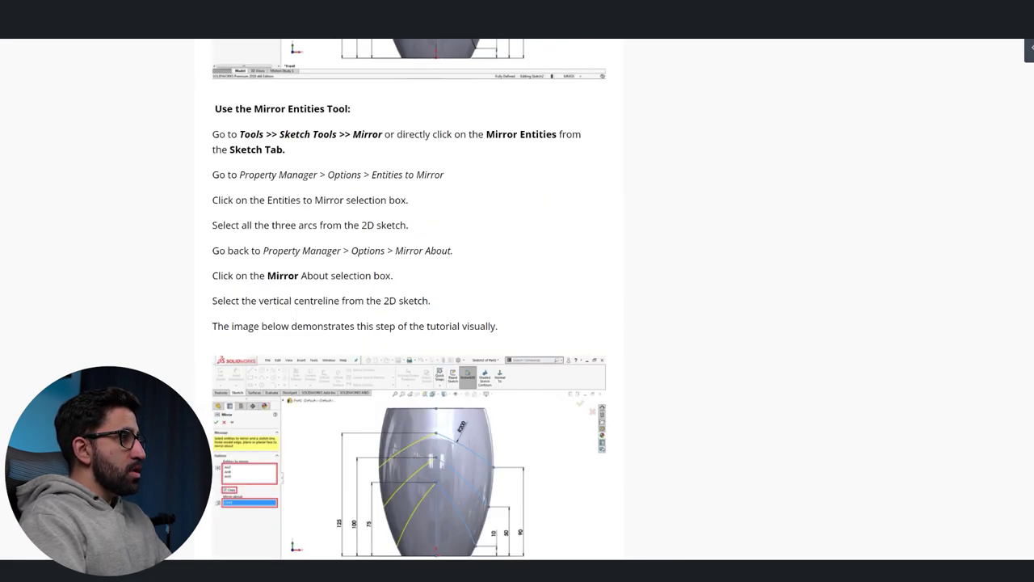
{"action": "scroll", "coordinate": [517, 324], "scroll_direction": "down", "scroll_amount": 20}
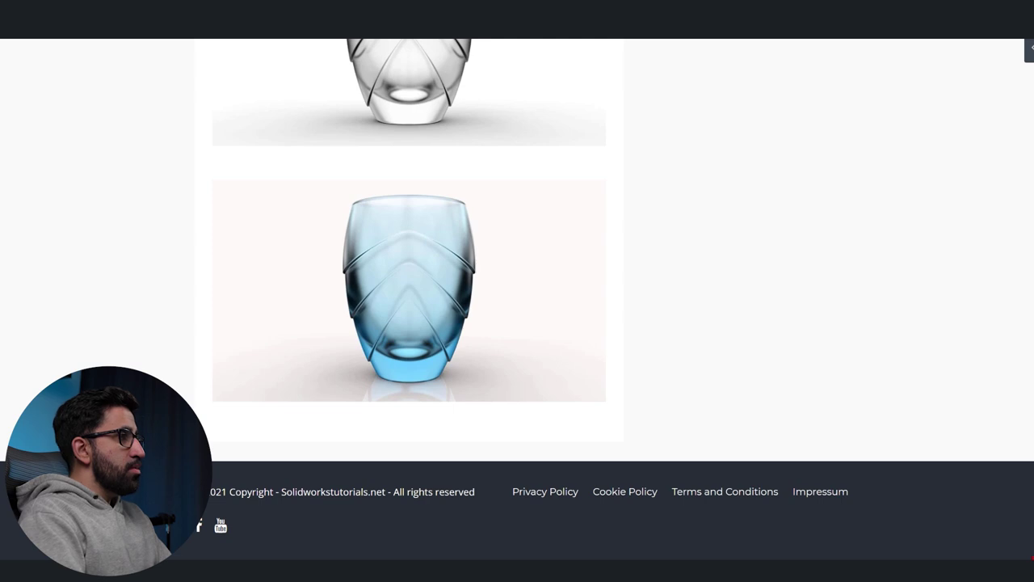
{"action": "scroll", "coordinate": [548, 340], "scroll_direction": "up", "scroll_amount": 3}
{"action": "scroll", "coordinate": [548, 340], "scroll_direction": "down", "scroll_amount": 4}
{"action": "scroll", "coordinate": [548, 340], "scroll_direction": "up", "scroll_amount": 1}
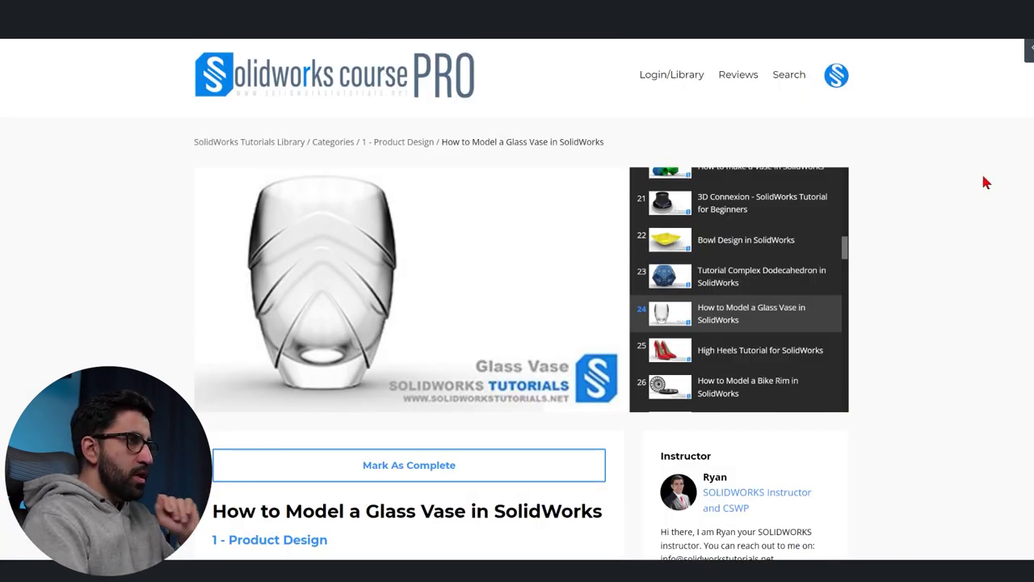
- Read the tutorial's modelling instructions, from the first centerline sketch through the Thicken, Combine, Delete Face and Fillet stages
{"action": "scroll", "coordinate": [955, 187], "scroll_direction": "down", "scroll_amount": 1}
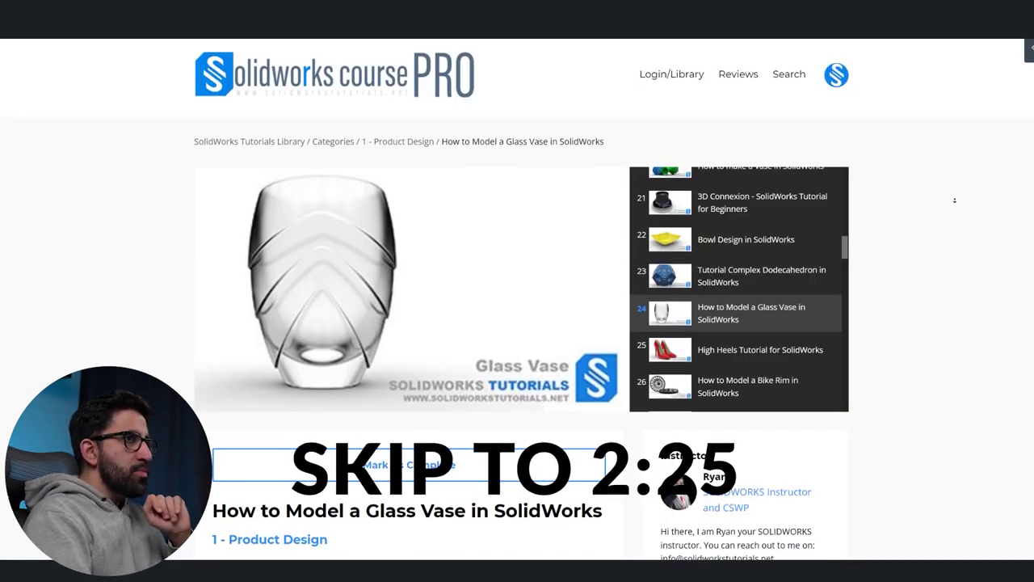
{"action": "scroll", "coordinate": [954, 214], "scroll_direction": "down", "scroll_amount": 3}
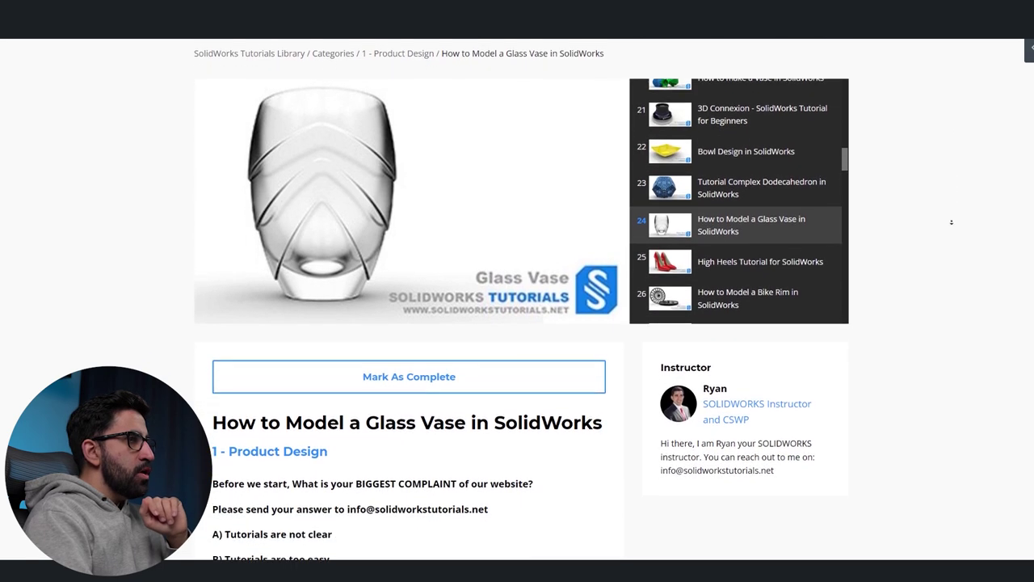
{"action": "scroll", "coordinate": [951, 221], "scroll_direction": "down", "scroll_amount": 3}
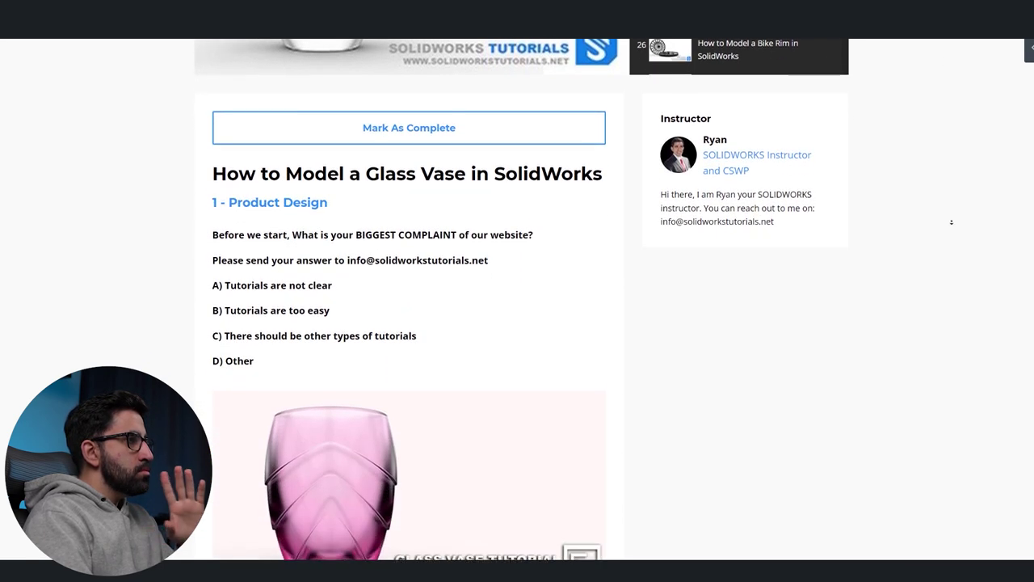
{"action": "scroll", "coordinate": [951, 221], "scroll_direction": "down", "scroll_amount": 3}
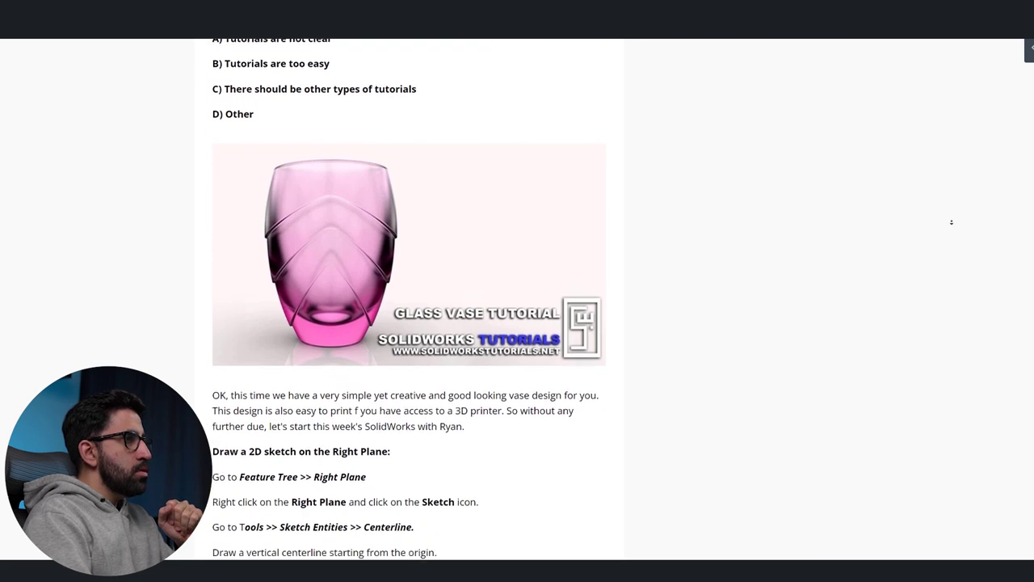
{"action": "scroll", "coordinate": [952, 222], "scroll_direction": "down", "scroll_amount": 3}
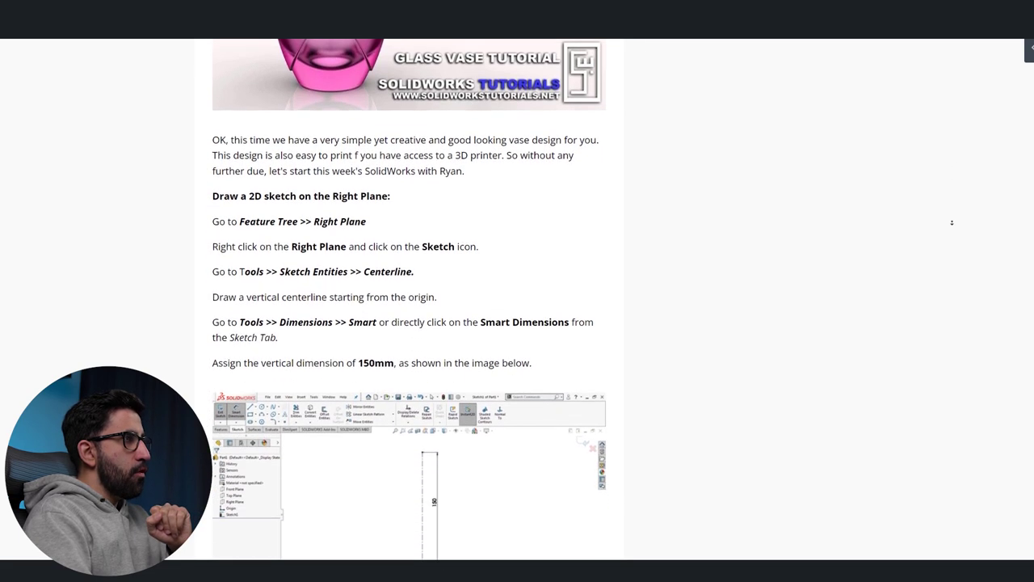
{"action": "scroll", "coordinate": [952, 223], "scroll_direction": "down", "scroll_amount": 4}
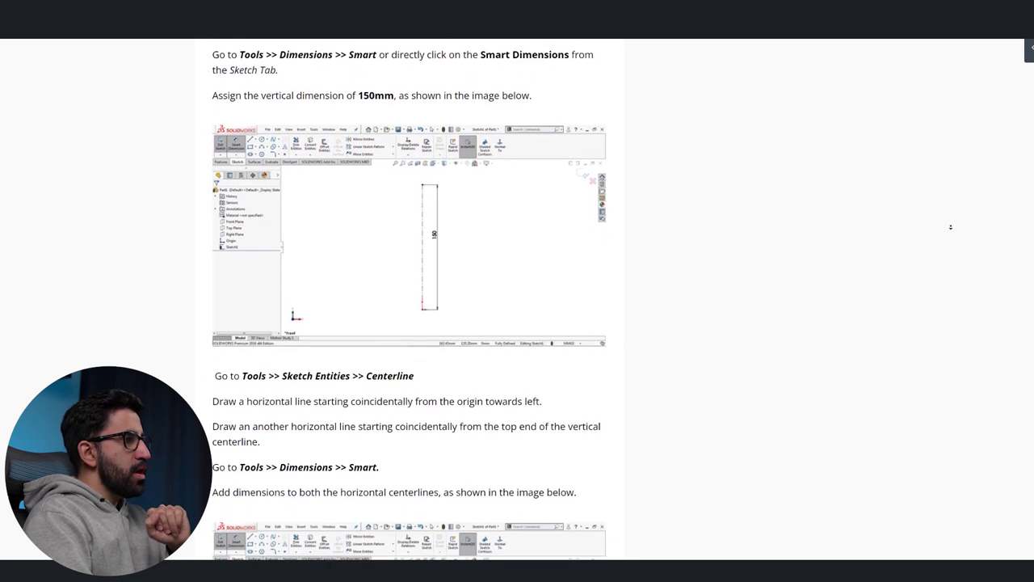
{"action": "scroll", "coordinate": [952, 227], "scroll_direction": "down", "scroll_amount": 4}
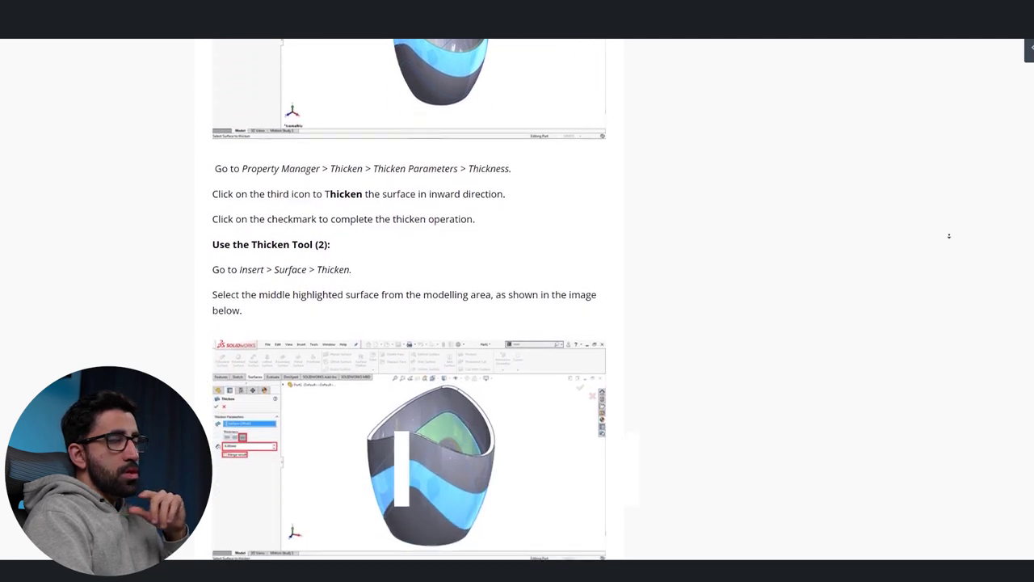
{"action": "scroll", "coordinate": [949, 236], "scroll_direction": "down", "scroll_amount": 3}
{"action": "scroll", "coordinate": [950, 236], "scroll_direction": "down", "scroll_amount": 6}
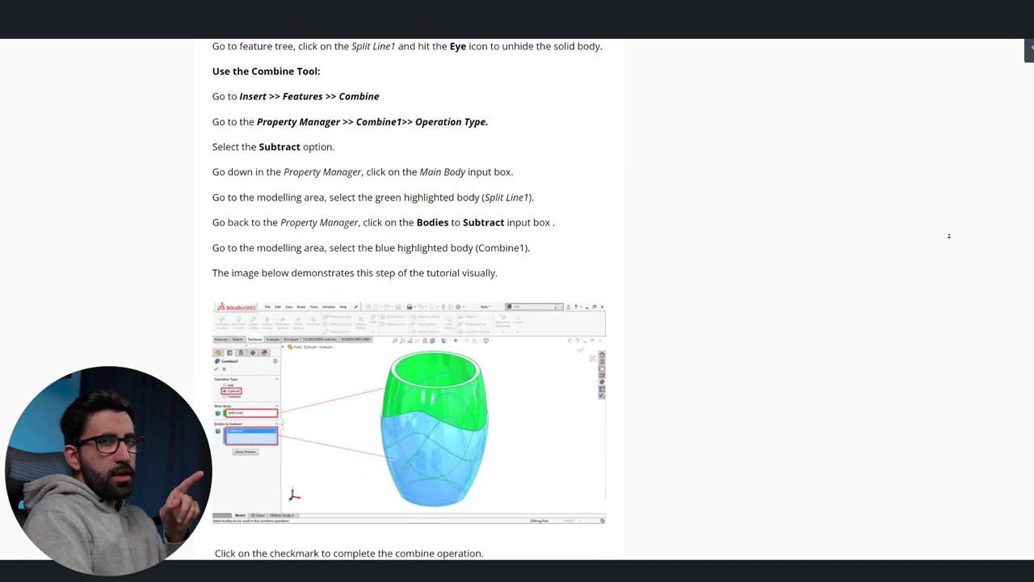
{"action": "scroll", "coordinate": [950, 236], "scroll_direction": "down", "scroll_amount": 12}
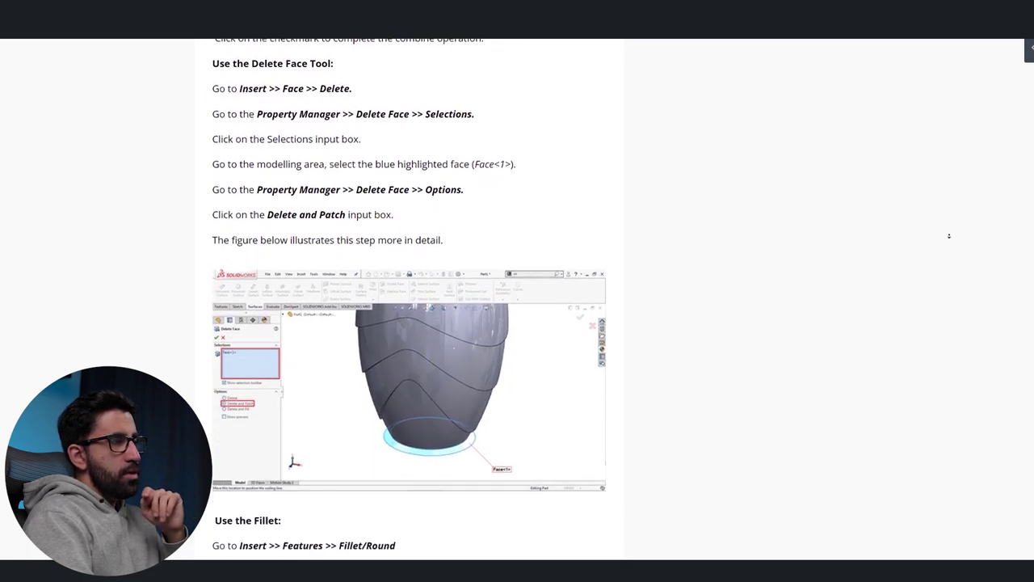
{"action": "scroll", "coordinate": [949, 232], "scroll_direction": "down", "scroll_amount": 12}
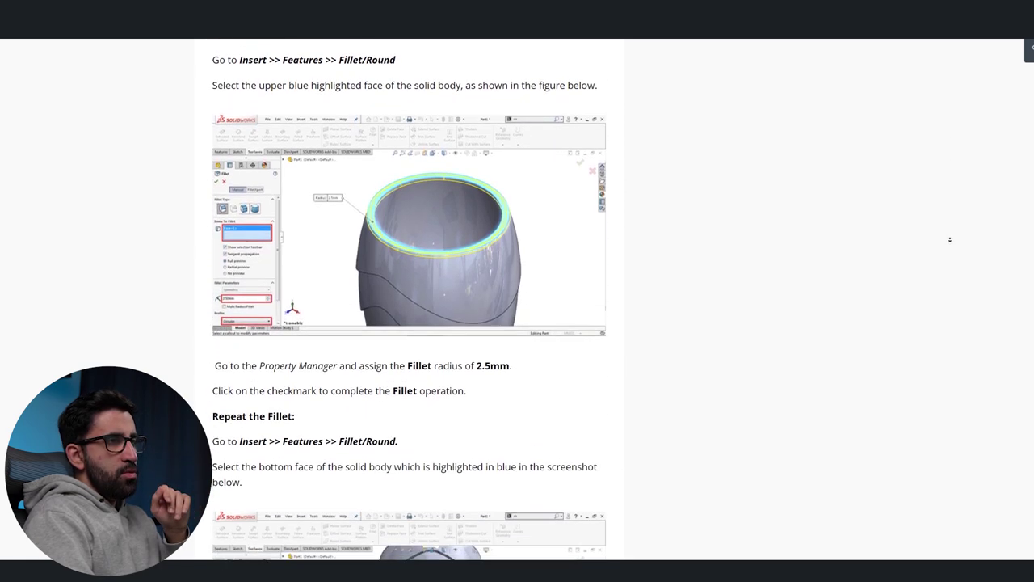
{"action": "scroll", "coordinate": [949, 239], "scroll_direction": "down", "scroll_amount": 13}
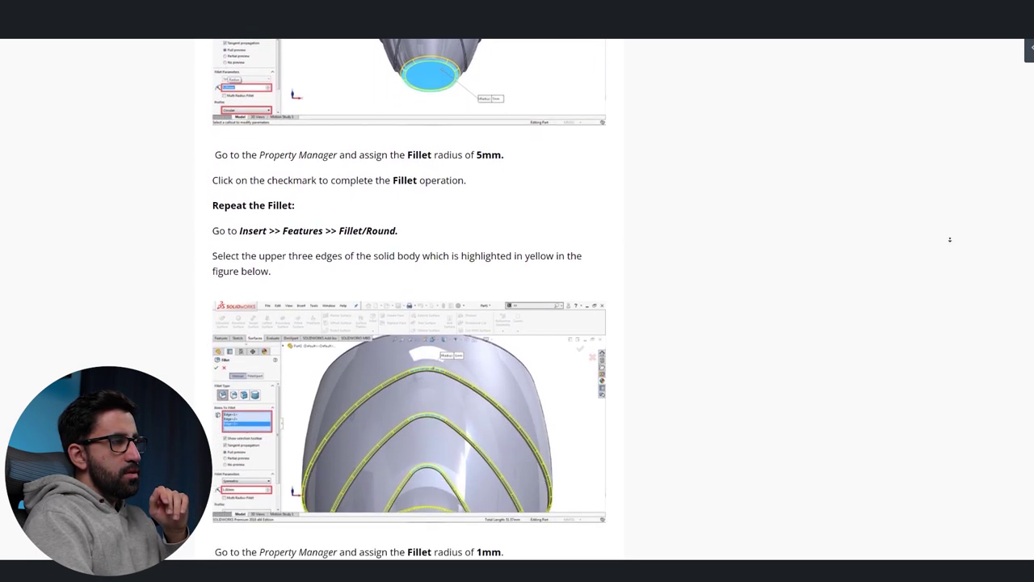
{"action": "scroll", "coordinate": [950, 240], "scroll_direction": "down", "scroll_amount": 13}
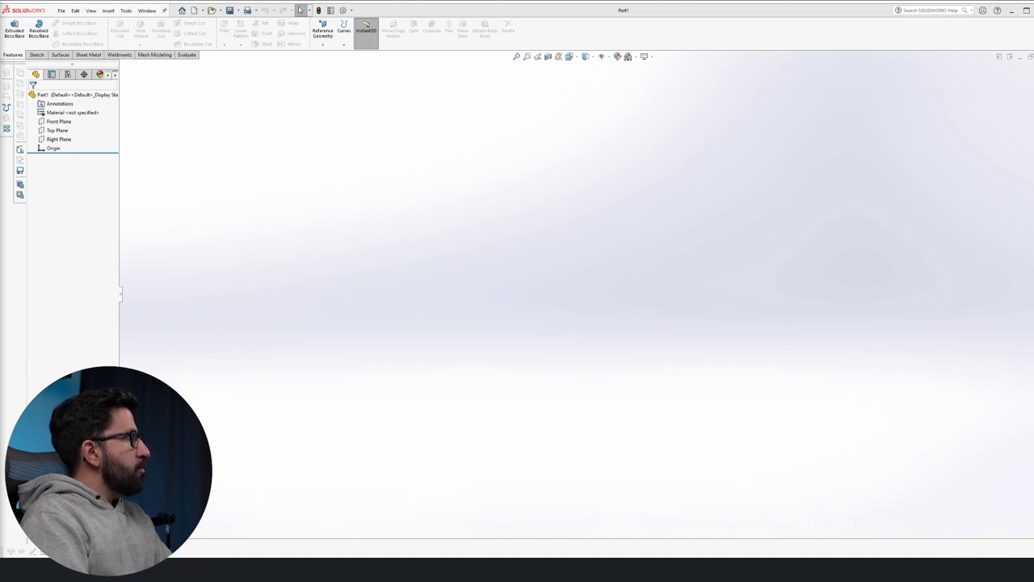
- In SolidWorks, start a sketch on the Front Plane and draw a vertical line about 83 mm long upward from the origin
{"action": "left_click", "coordinate": [59, 121]}
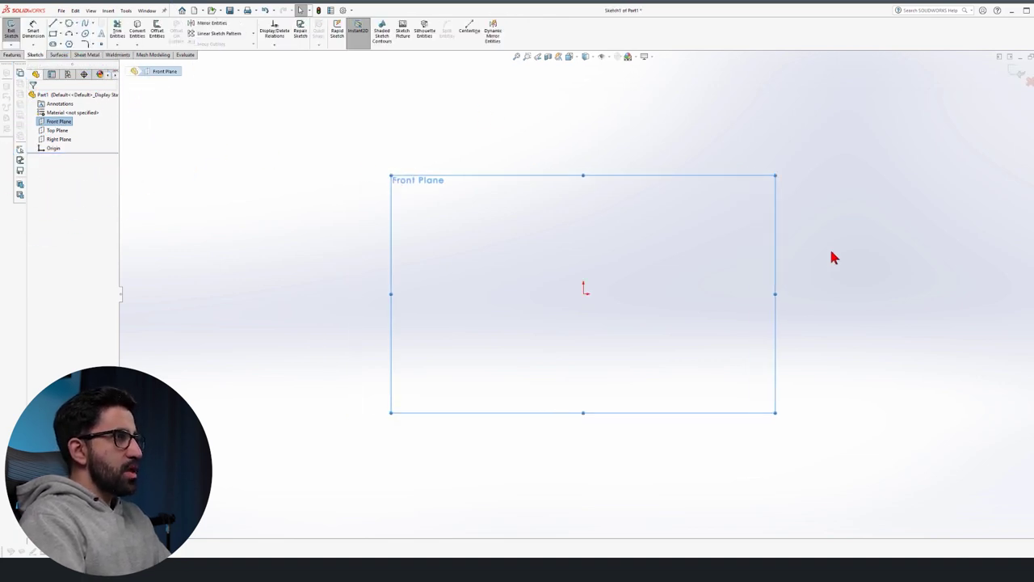
{"action": "key", "text": "l"}
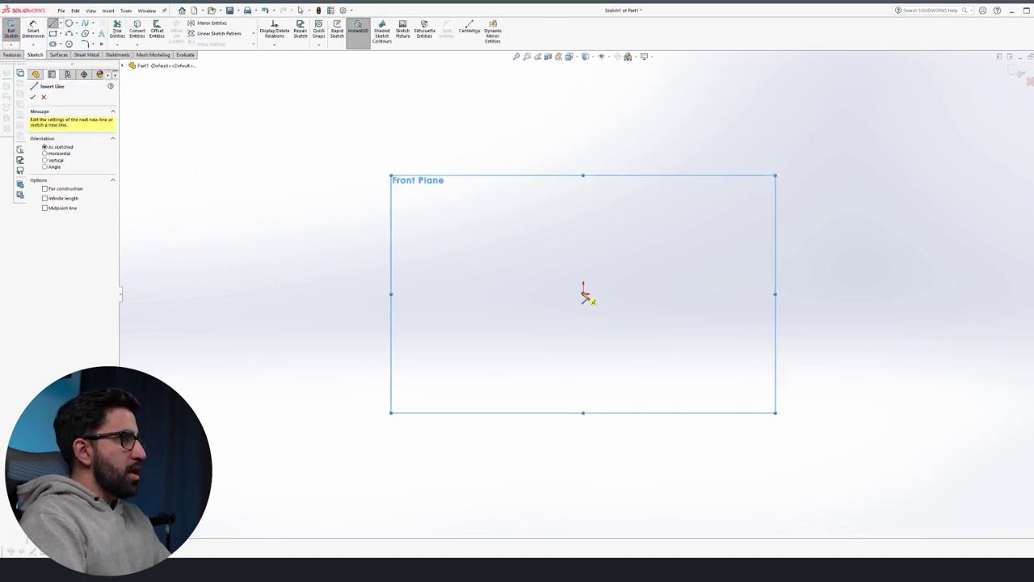
{"action": "left_click", "coordinate": [585, 293]}
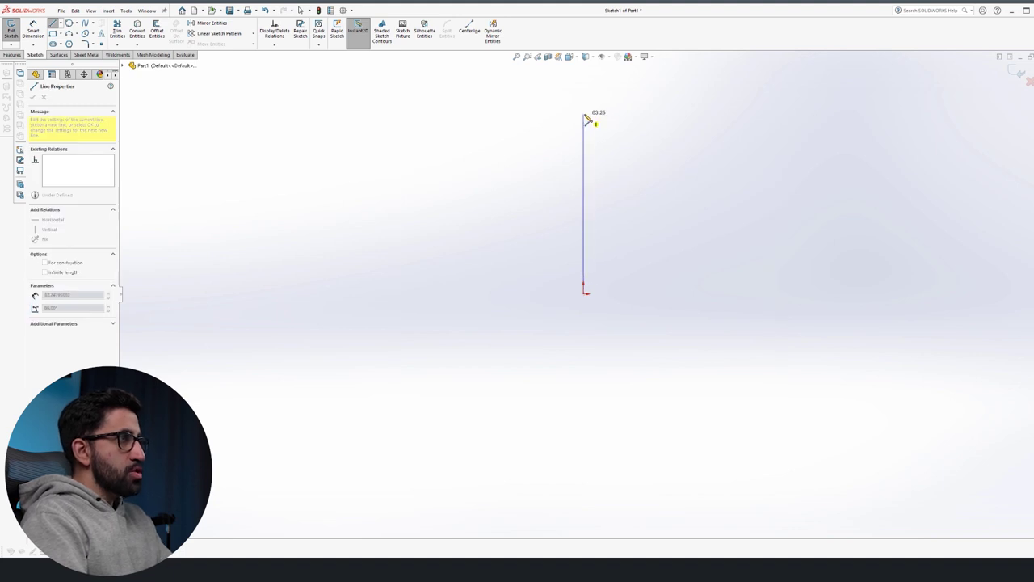
{"action": "double_click", "coordinate": [584, 115]}
{"action": "key", "text": "Escape"}
- Convert the vertical line to construction geometry
{"action": "left_click_drag", "start_coordinate": [651, 88], "coordinate": [411, 262]}
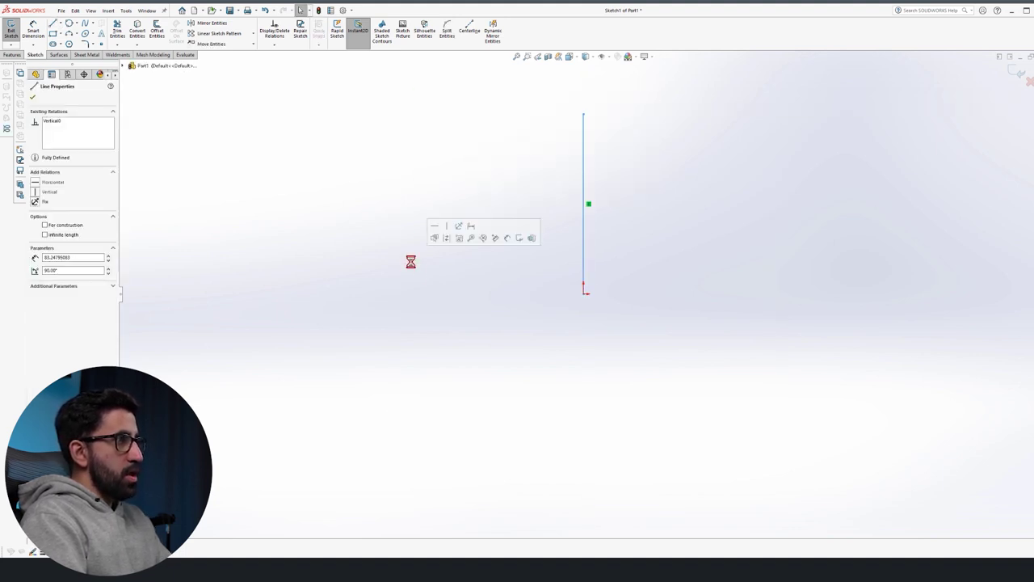
{"action": "left_click", "coordinate": [448, 240]}
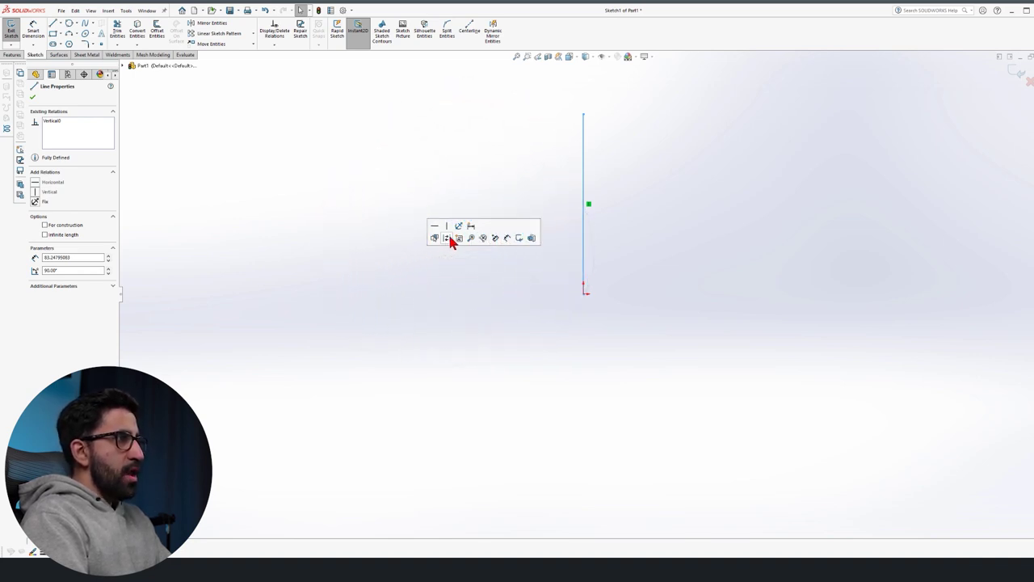
{"action": "left_click", "coordinate": [44, 225]}
{"action": "left_click", "coordinate": [635, 232]}
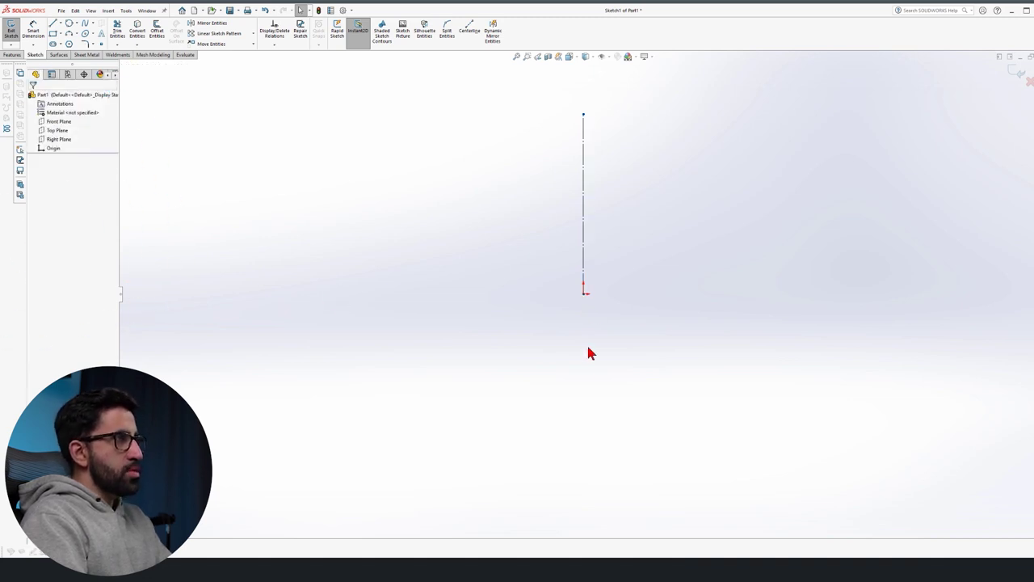
- Dimension the vertical centerline to 150 mm
{"action": "right_click_drag", "start_coordinate": [601, 517], "coordinate": [570, 188]}
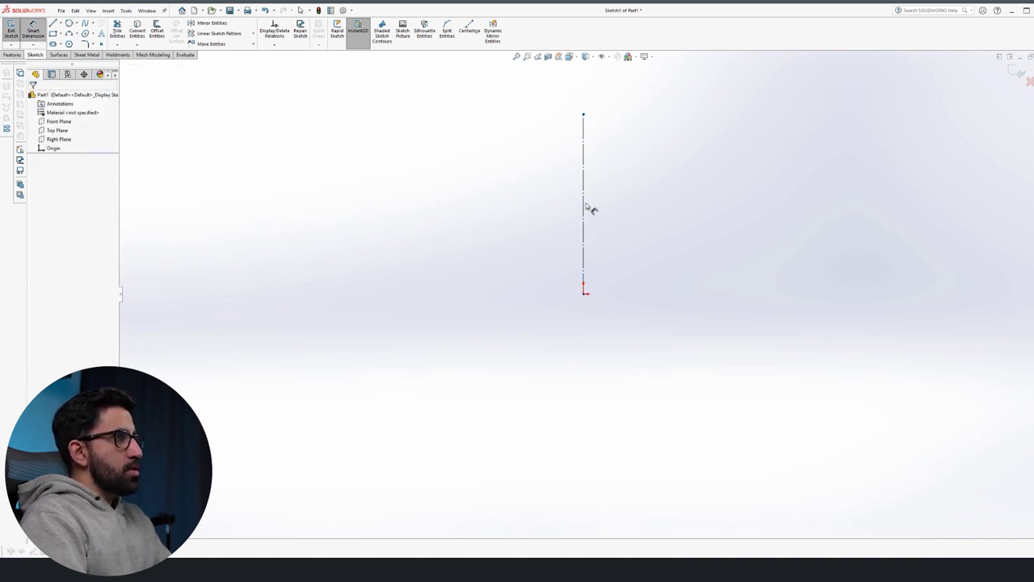
{"action": "left_click", "coordinate": [587, 206]}
{"action": "left_click", "coordinate": [633, 208]}
{"action": "key", "text": "Return"}
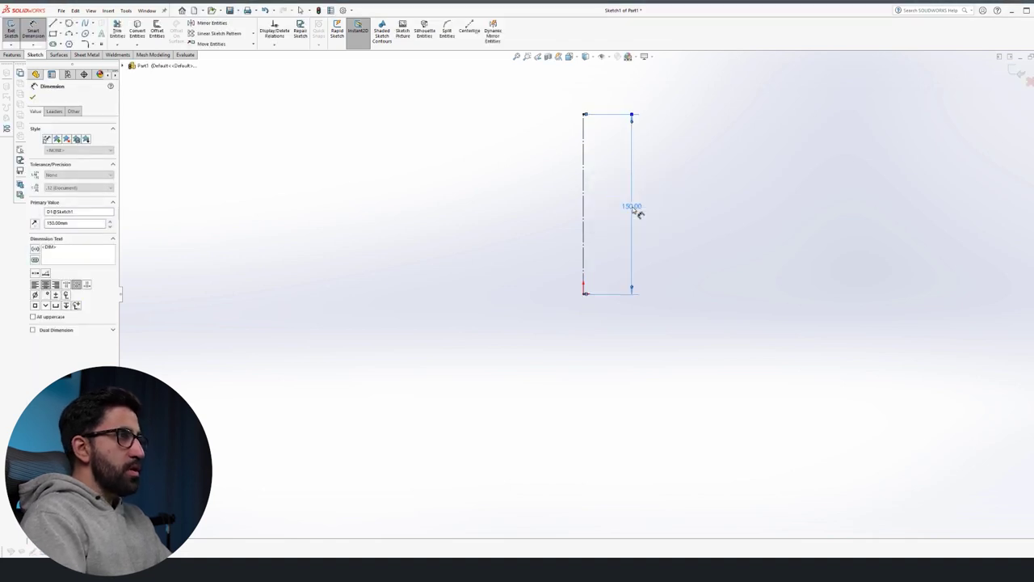
{"action": "key", "text": "Escape"}
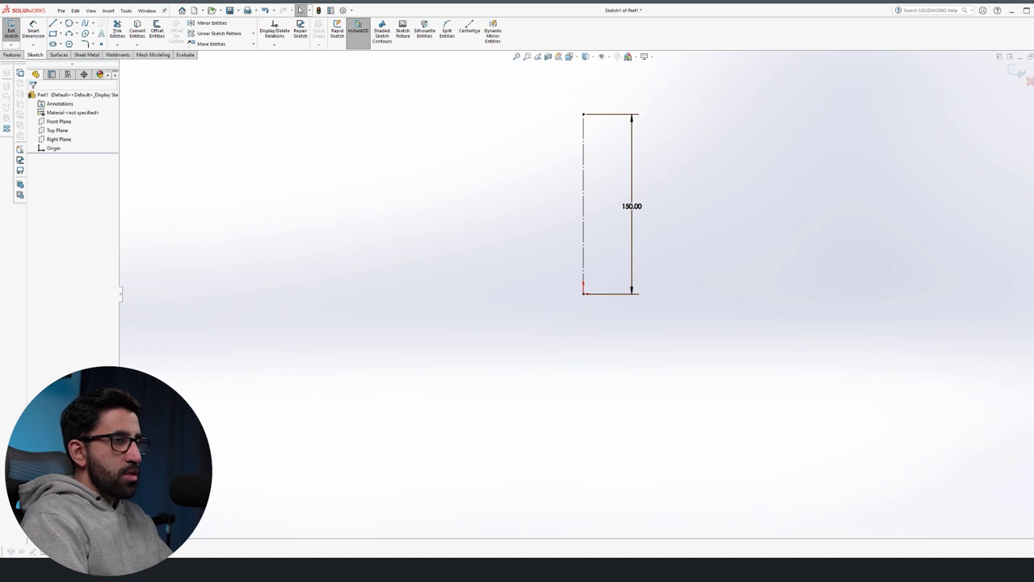
- Set the document's unit system to MMGS (millimeter, gram, second)
{"action": "left_click", "coordinate": [1002, 549]}
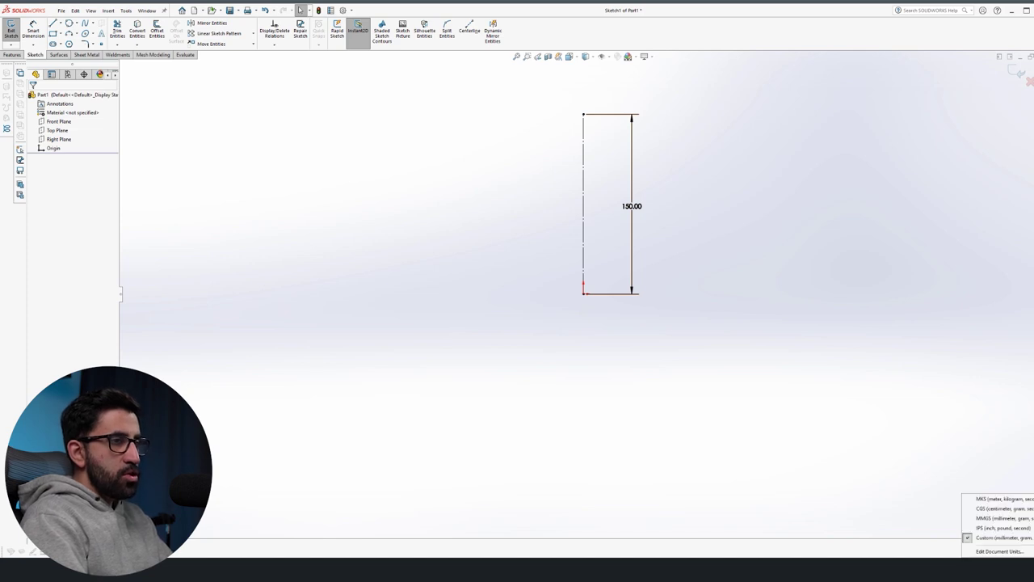
{"action": "left_click", "coordinate": [1000, 519]}
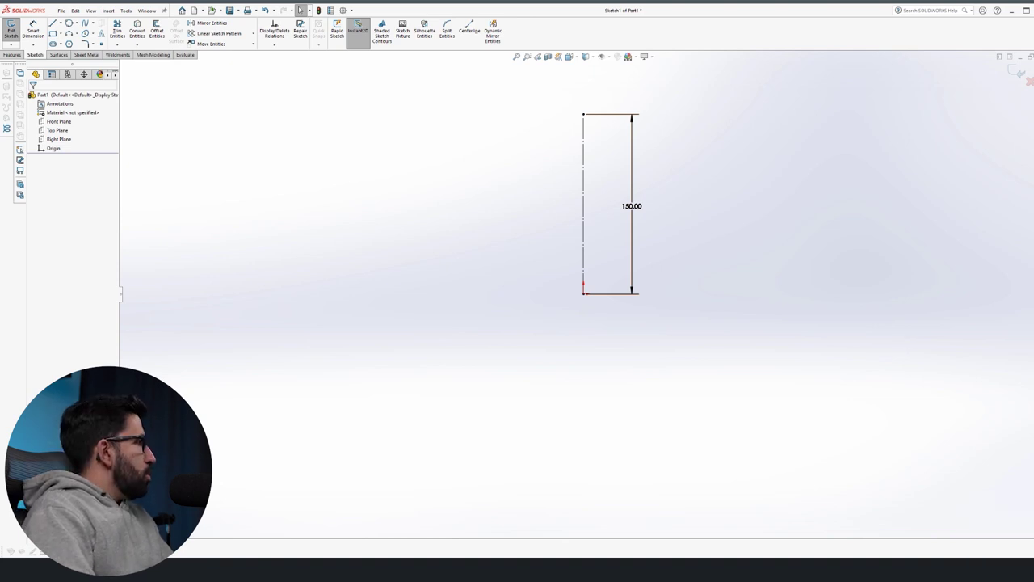
- Draw two horizontal construction lines leftward, one from the origin and one about 107 mm long from the vertical centerline's top end
{"action": "key", "text": "l"}
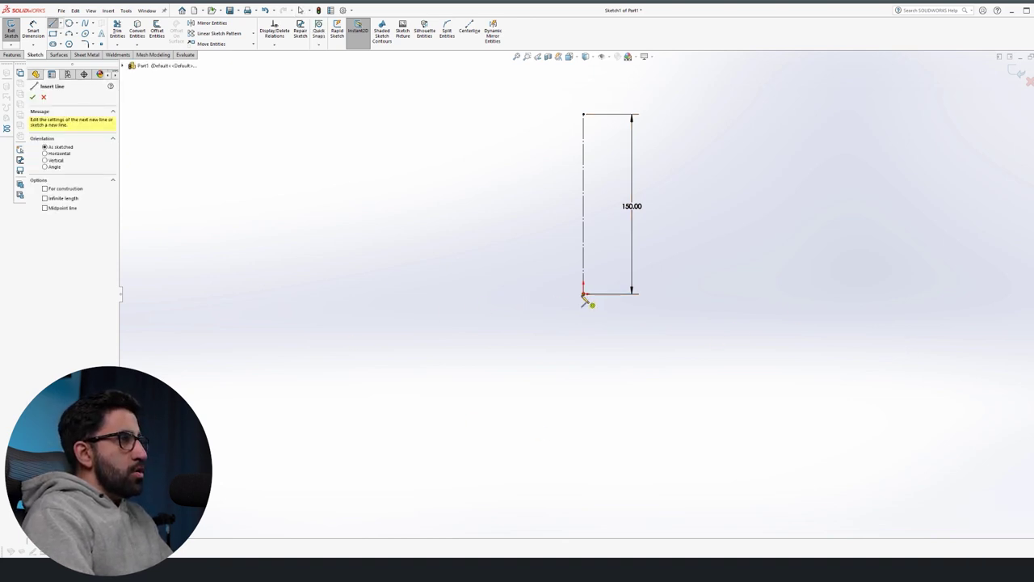
{"action": "left_click", "coordinate": [584, 293]}
{"action": "left_click", "coordinate": [513, 294]}
{"action": "key", "text": "Escape"}
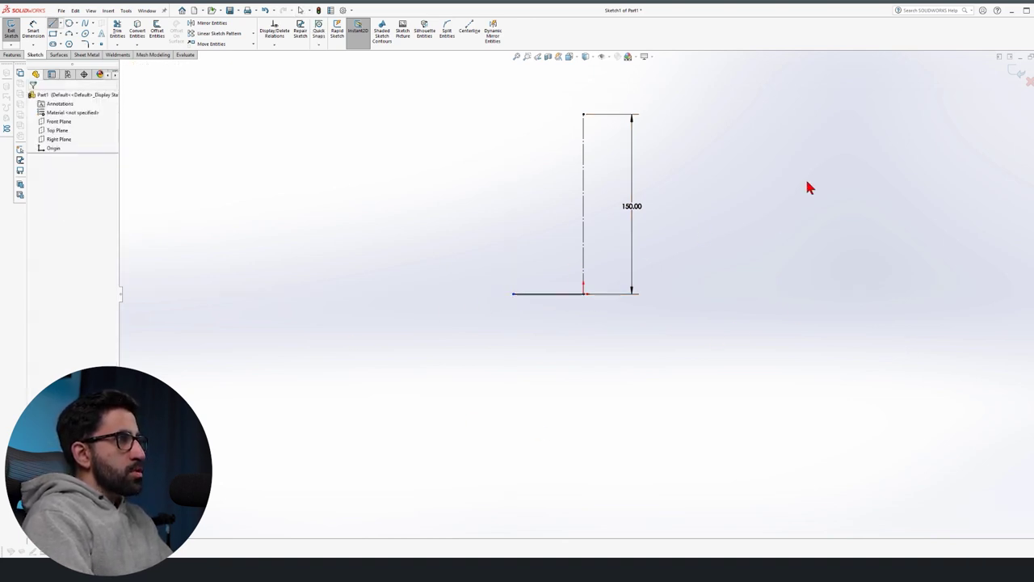
{"action": "key", "text": "l"}
{"action": "left_click", "coordinate": [583, 114]}
{"action": "left_click", "coordinate": [584, 114]}
{"action": "double_click", "coordinate": [455, 113]}
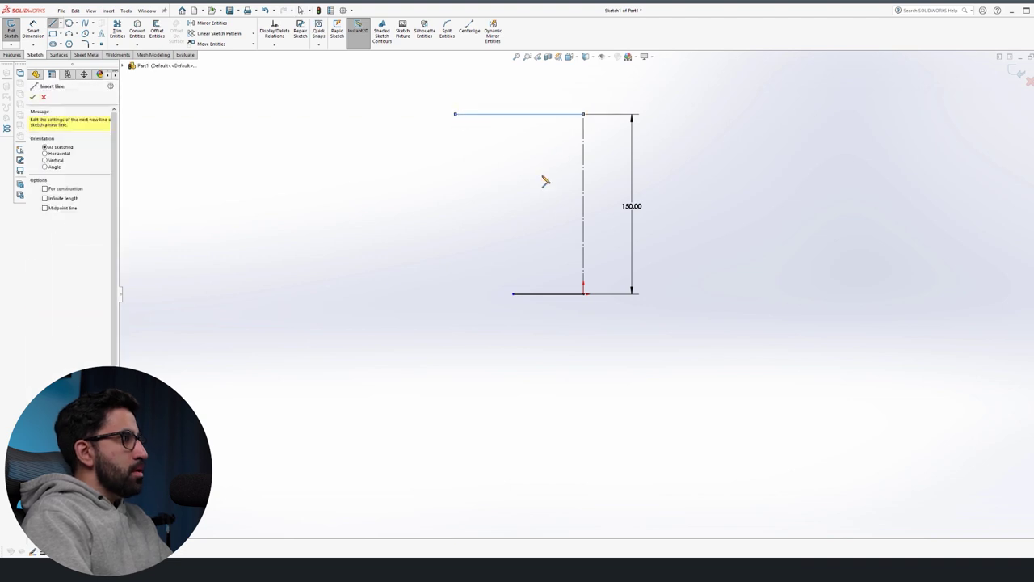
{"action": "key", "text": "Escape"}
{"action": "left_click_drag", "start_coordinate": [544, 92], "coordinate": [502, 356]}
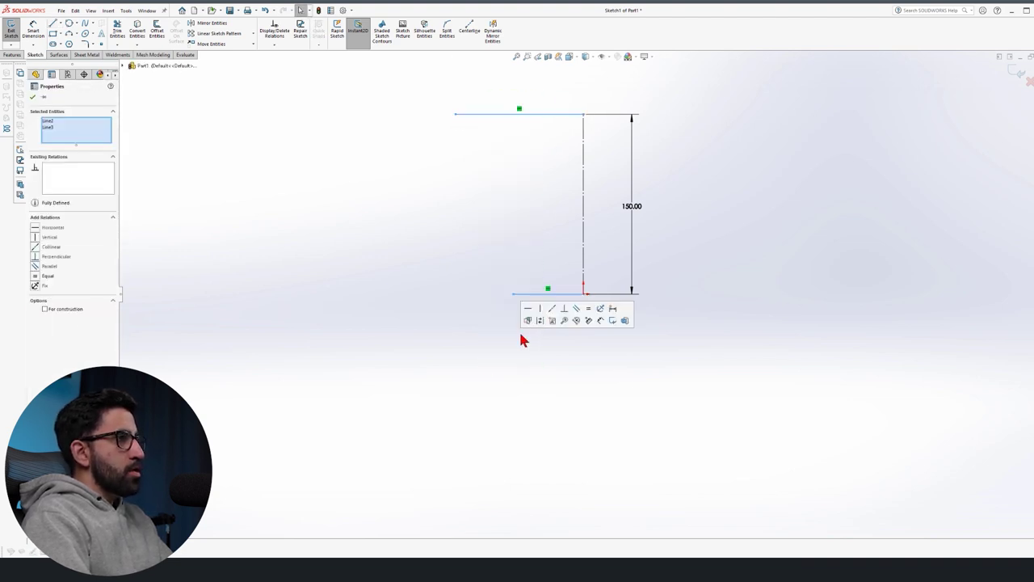
{"action": "left_click", "coordinate": [541, 323]}
- Dimension the lower horizontal construction line to 35 mm
{"action": "key", "text": "d"}
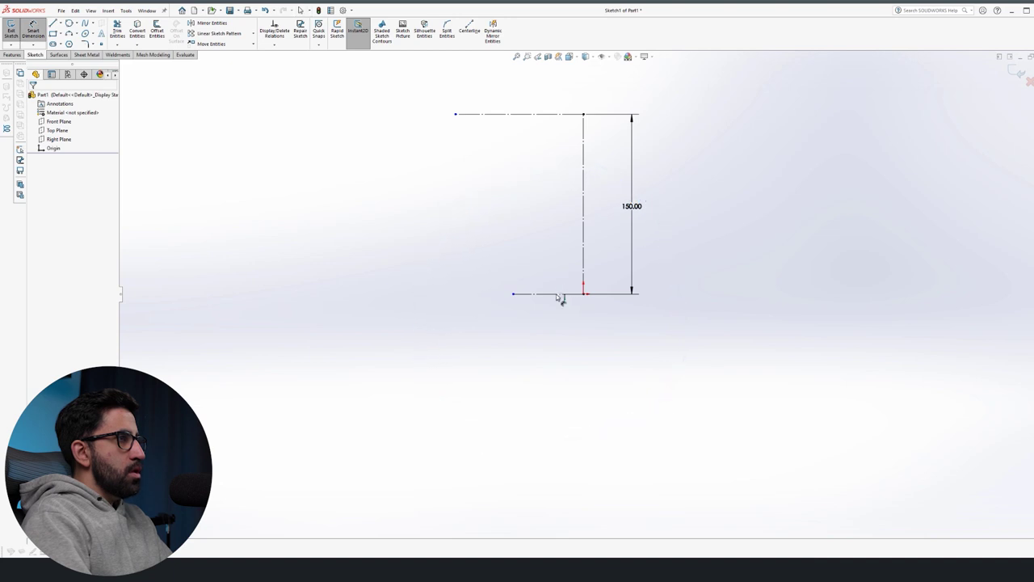
{"action": "left_click", "coordinate": [557, 294]}
{"action": "left_click", "coordinate": [514, 368]}
{"action": "left_click", "coordinate": [518, 370]}
{"action": "type", "text": "15"}
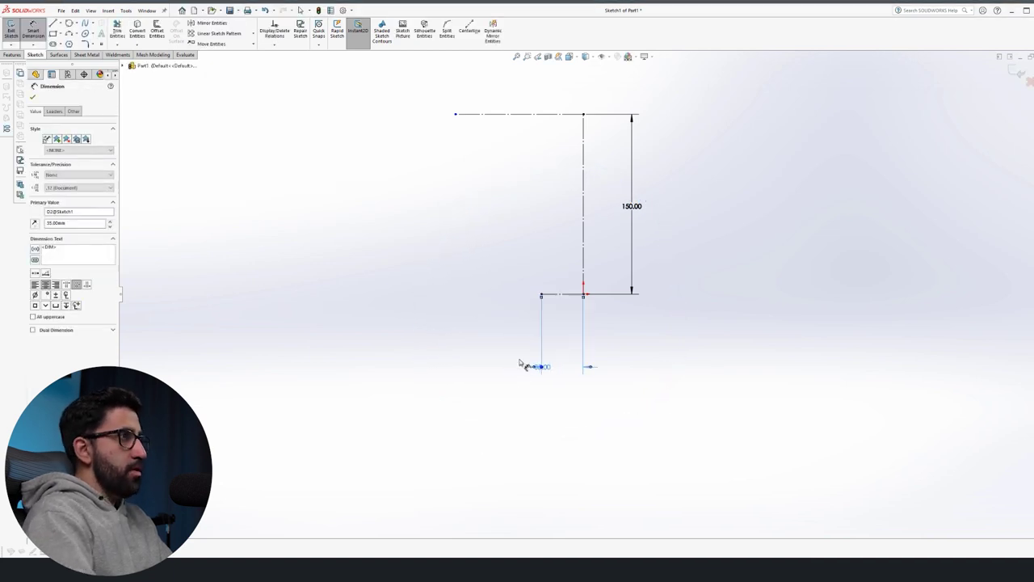
- Dimension the upper horizontal construction line to 50 mm
{"action": "left_click", "coordinate": [515, 114]}
{"action": "left_click", "coordinate": [517, 97]}
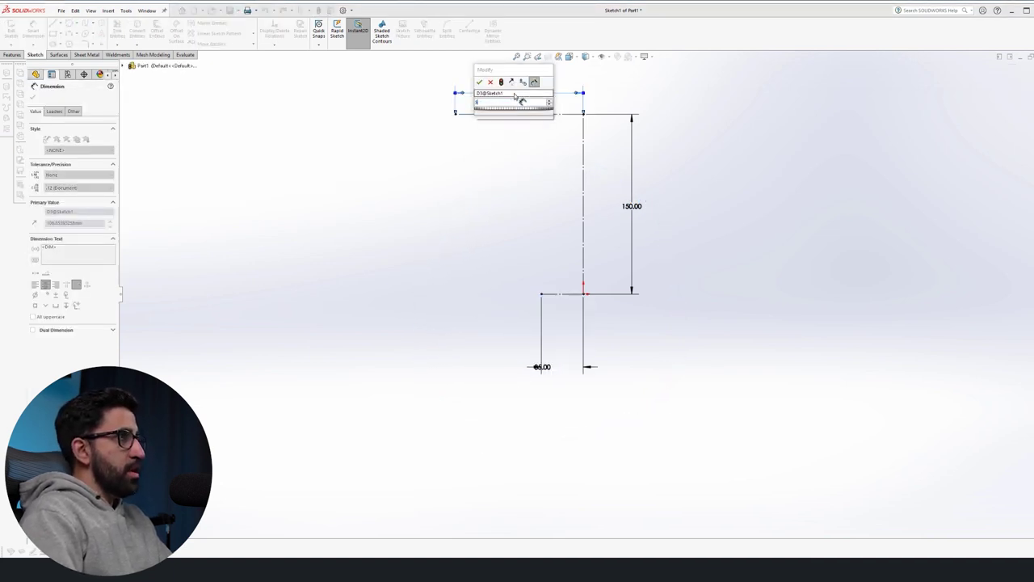
{"action": "type", "text": "50"}
{"action": "key", "text": "Return"}
{"action": "left_click", "coordinate": [419, 228]}
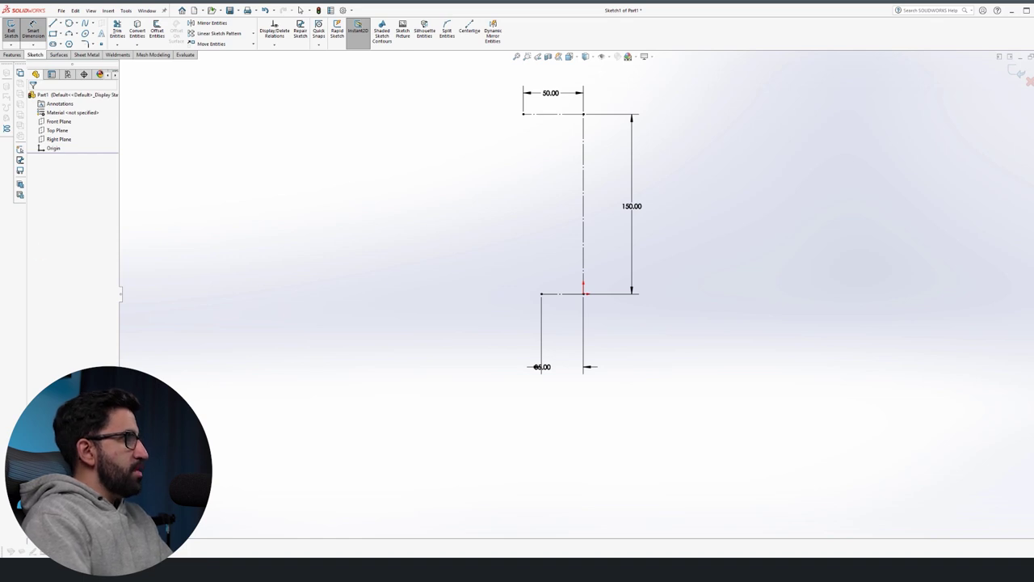
- Draw a three-point arc of about 190 mm radius joining the construction lines' outer ends, bulging away from the centerline
{"action": "left_click", "coordinate": [69, 36]}
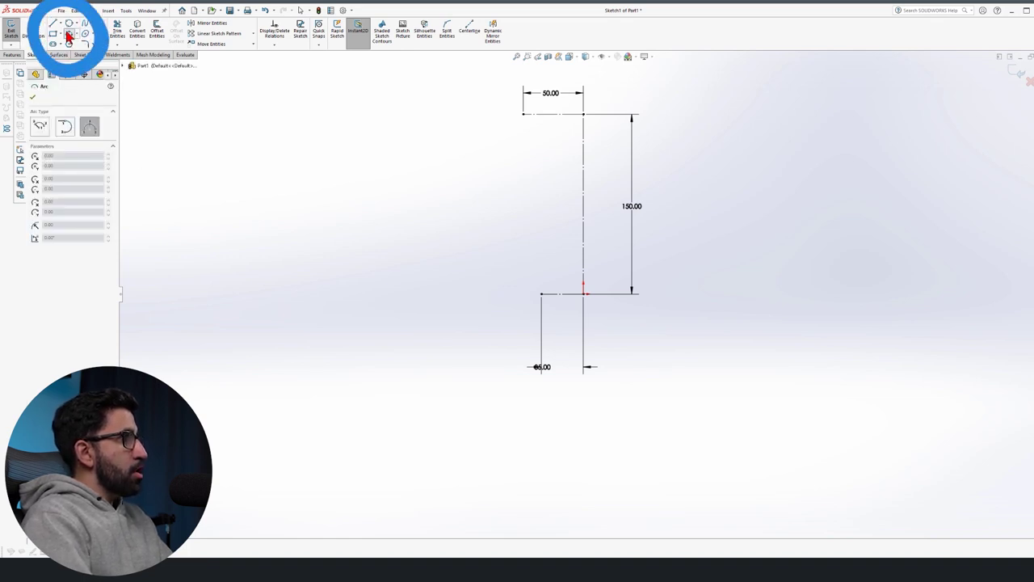
{"action": "left_click", "coordinate": [524, 114]}
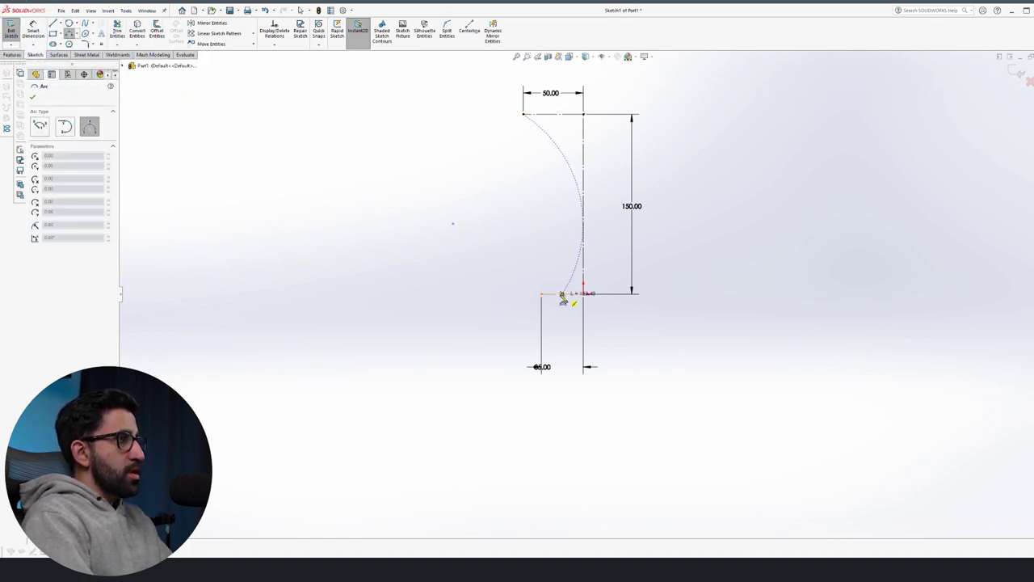
{"action": "left_click", "coordinate": [541, 295]}
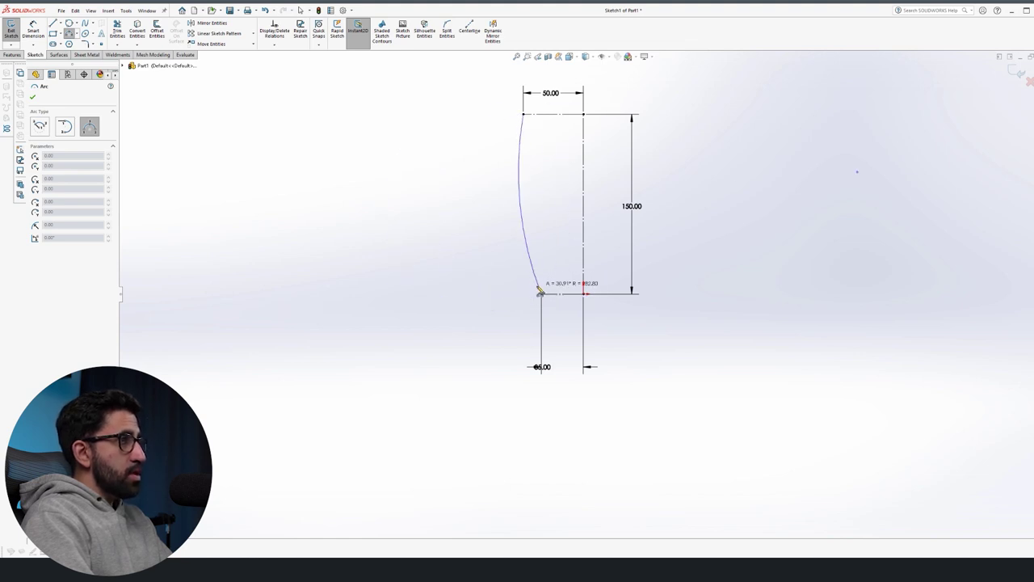
{"action": "left_click", "coordinate": [514, 202]}
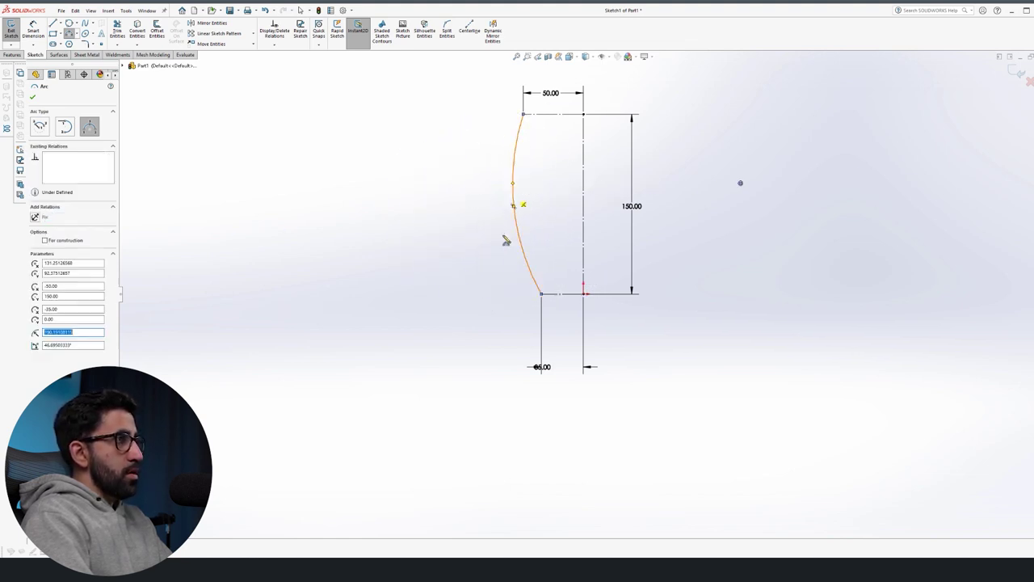
{"action": "key", "text": "Escape"}
- Dimension the arc's radius to 200 mm
{"action": "right_click_drag", "start_coordinate": [486, 396], "coordinate": [489, 339]}
{"action": "left_click", "coordinate": [513, 172]}
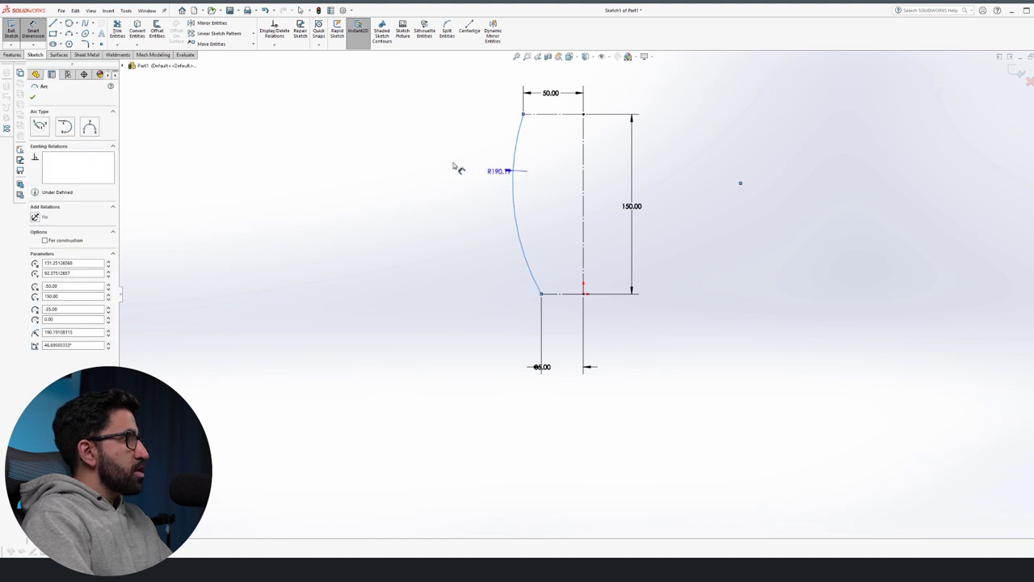
{"action": "left_click", "coordinate": [437, 143]}
{"action": "type", "text": "200"}
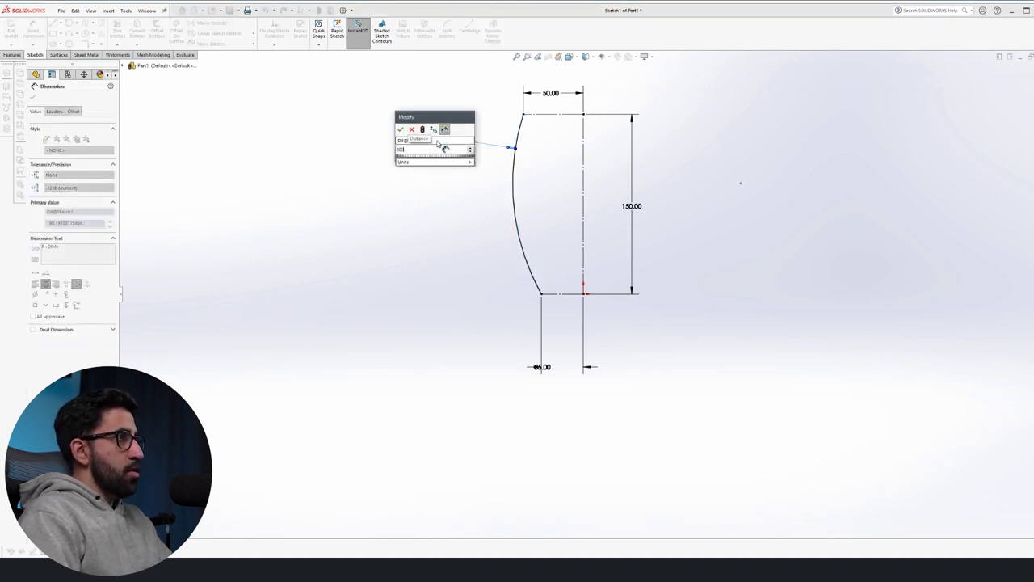
{"action": "key", "text": "Return"}
{"action": "key", "text": "Escape"}
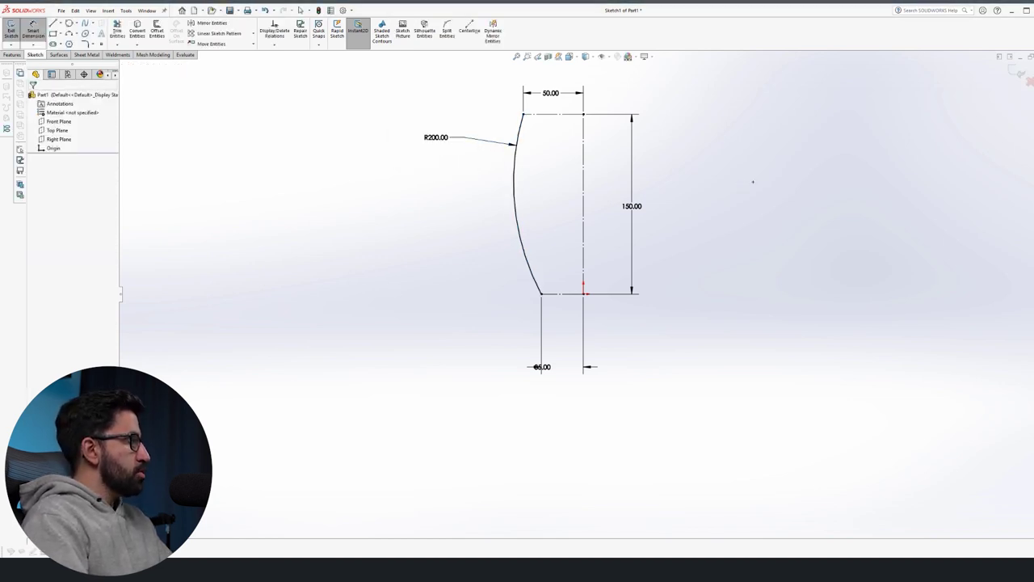
- Draw a short horizontal line from the arc's upper end inward along the upper construction line
{"action": "right_click_drag", "start_coordinate": [628, 108], "coordinate": [566, 111]}
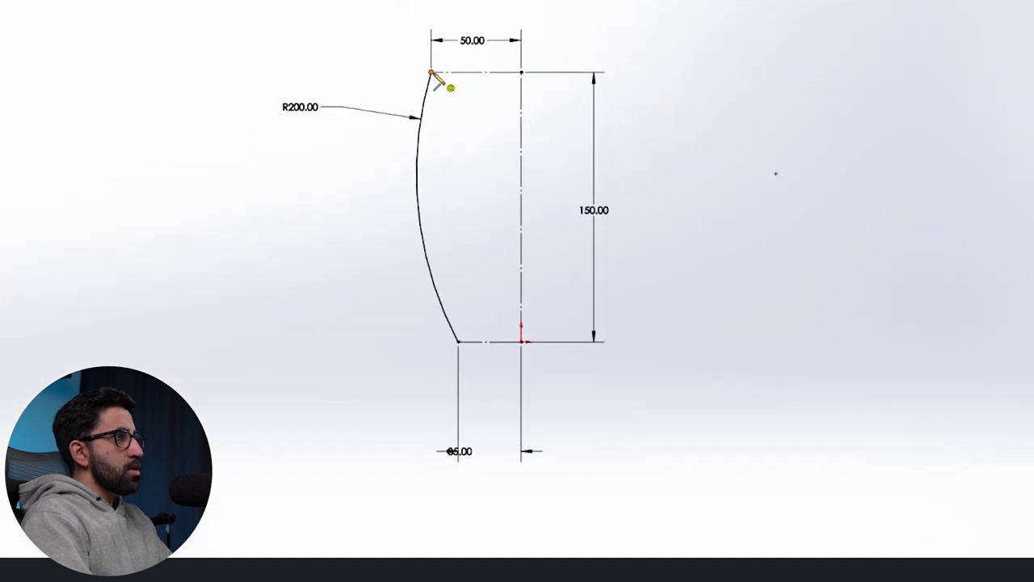
{"action": "left_click", "coordinate": [459, 72]}
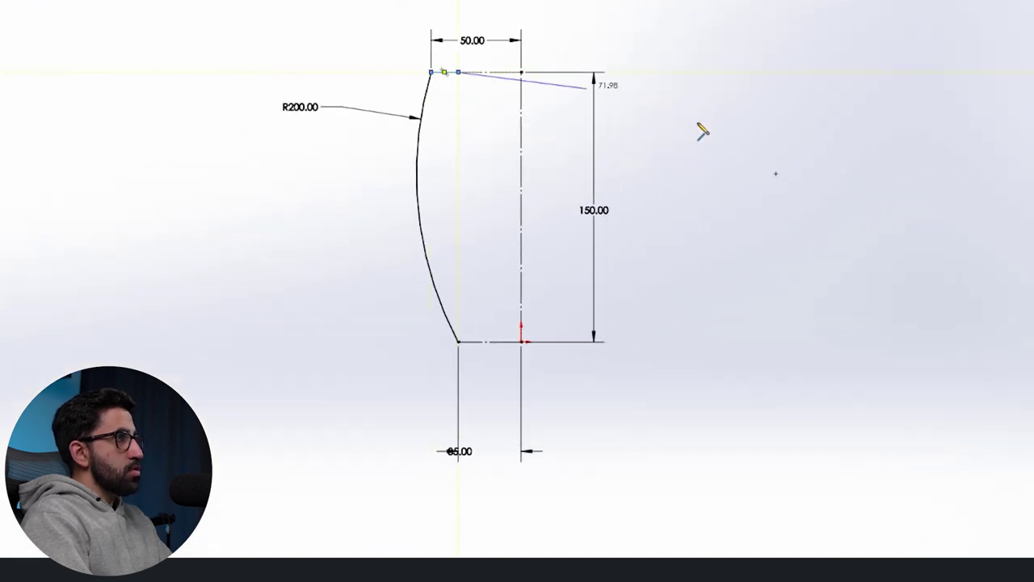
{"action": "key", "text": "Escape"}
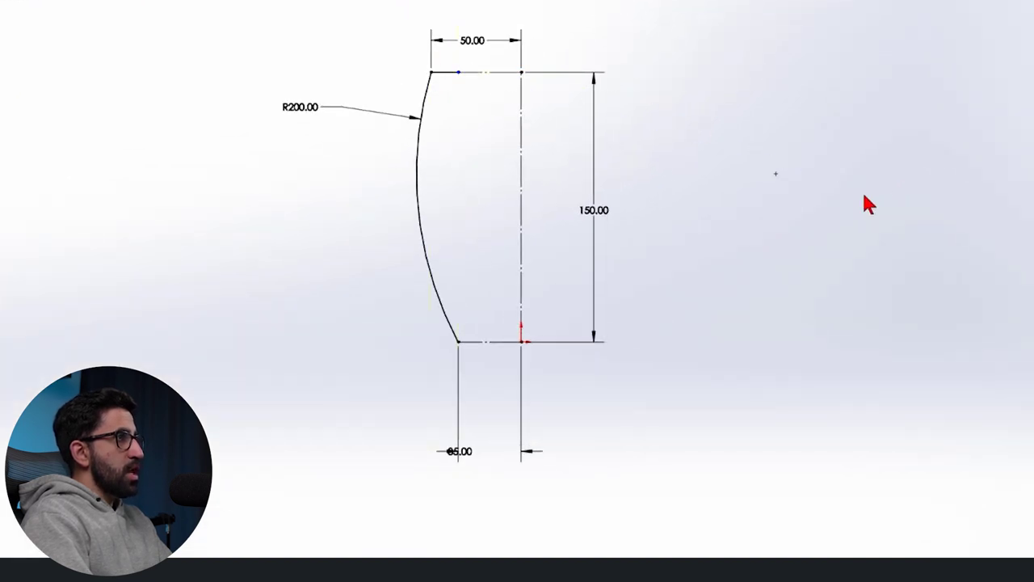
- Draw the base line from the arc's lower end to the origin, continuing with a vertical line about 35 mm up the centerline
{"action": "left_click", "coordinate": [458, 342]}
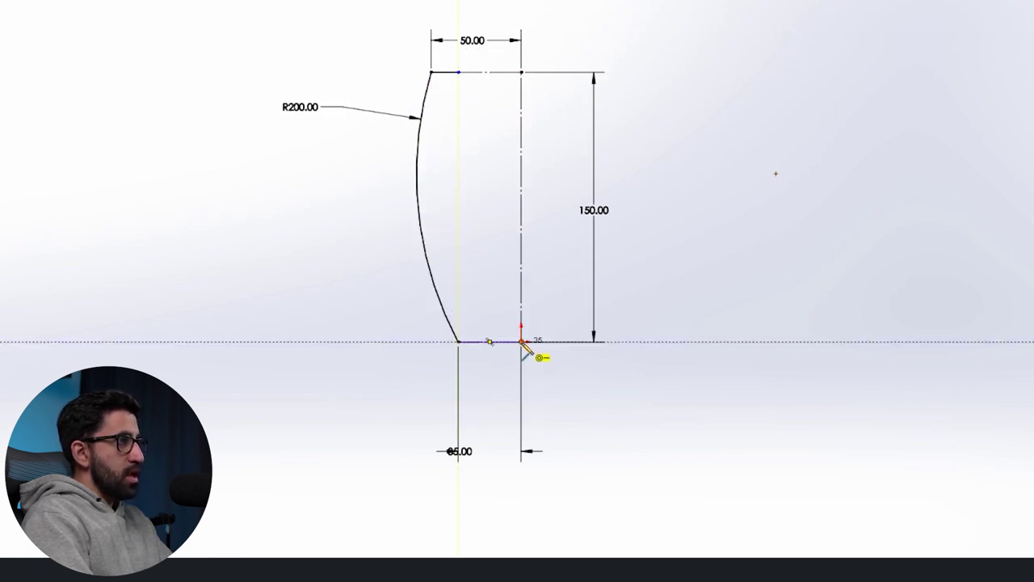
{"action": "left_click", "coordinate": [522, 342]}
{"action": "double_click", "coordinate": [521, 279]}
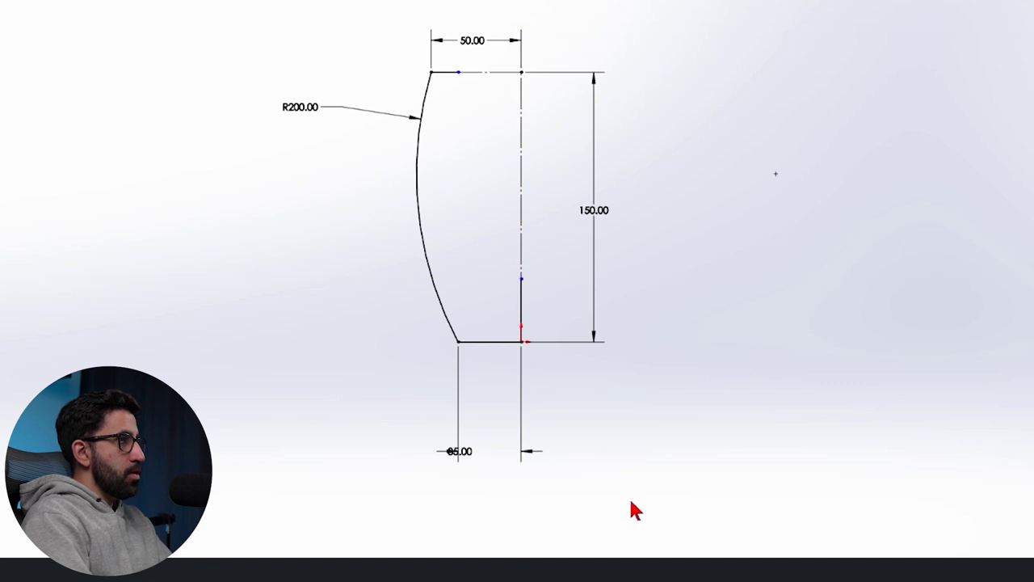
- Dimension the short vertical line above the origin to 20 mm
{"action": "right_click_drag", "start_coordinate": [631, 503], "coordinate": [632, 320]}
{"action": "left_click", "coordinate": [522, 303]}
{"action": "left_click", "coordinate": [665, 302]}
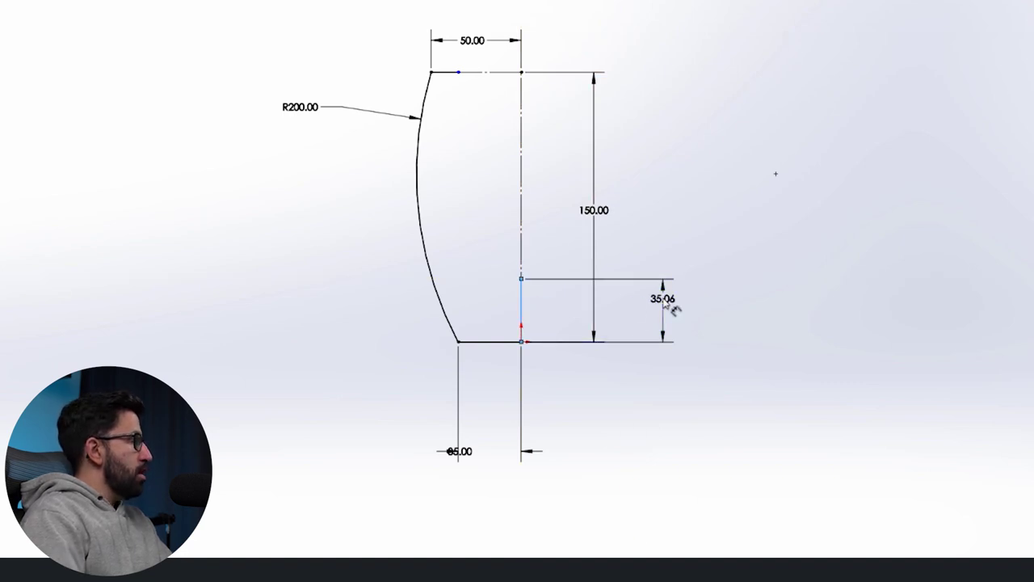
{"action": "left_click", "coordinate": [664, 302]}
{"action": "type", "text": "20"}
{"action": "key", "text": "Return"}
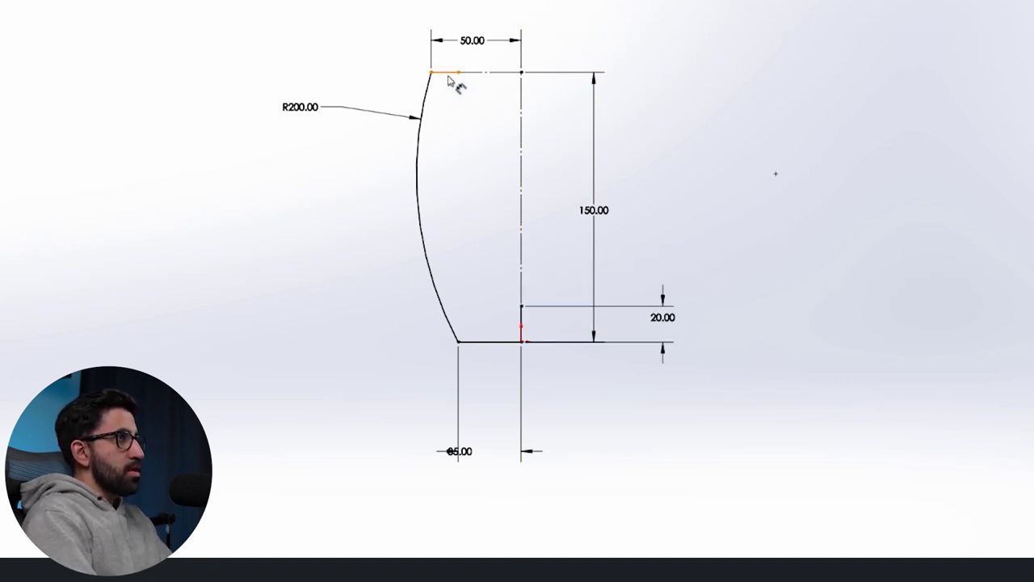
- Dimension the short rim line to 5 mm and move the base line's dimension text between its extension lines
{"action": "left_click", "coordinate": [449, 72]}
{"action": "left_click", "coordinate": [452, 120]}
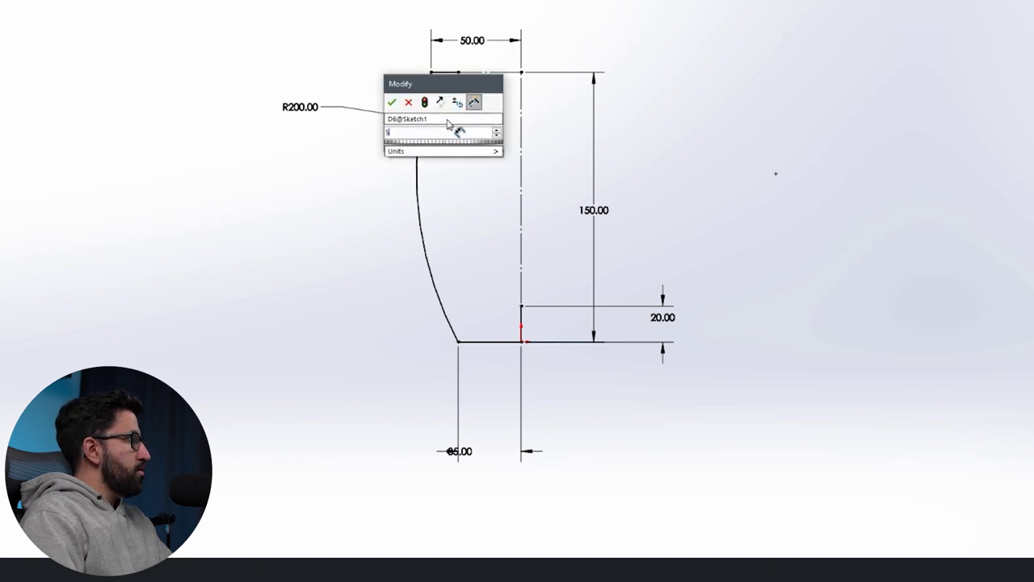
{"action": "type", "text": "5"}
{"action": "key", "text": "Return"}
{"action": "left_click_drag", "start_coordinate": [460, 452], "coordinate": [494, 412]}
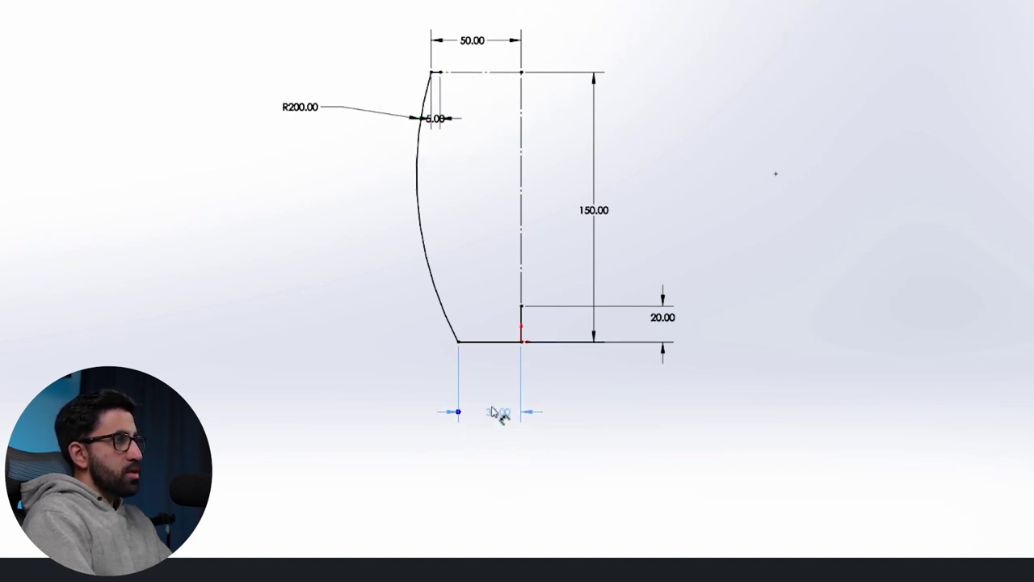
{"action": "left_click", "coordinate": [498, 516]}
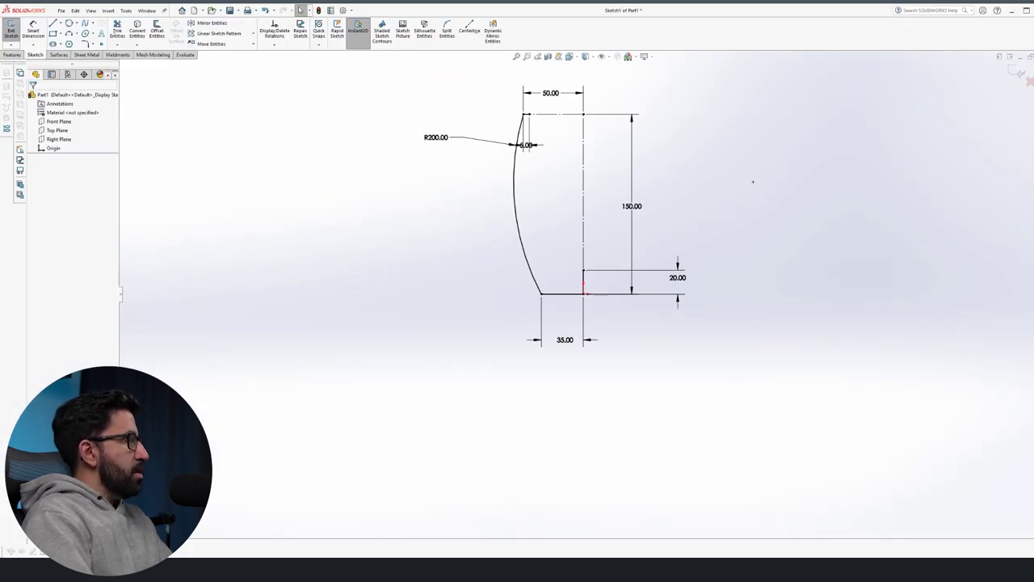
- Draw a two-point spline from the rim line's inner end to the 20 mm line's top, and move the 5 mm dimension above the rim
{"action": "left_click", "coordinate": [87, 24]}
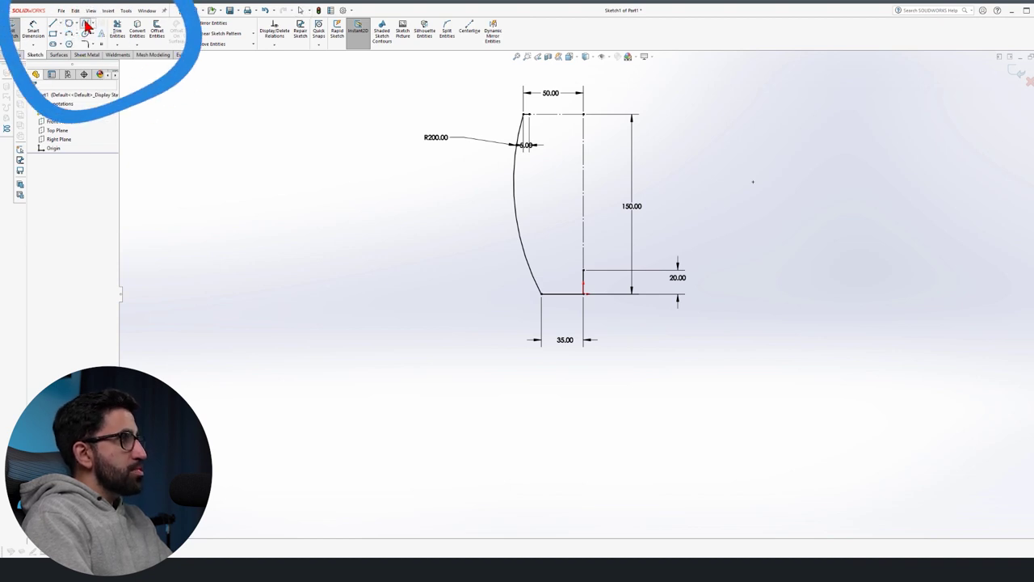
{"action": "left_click", "coordinate": [527, 114]}
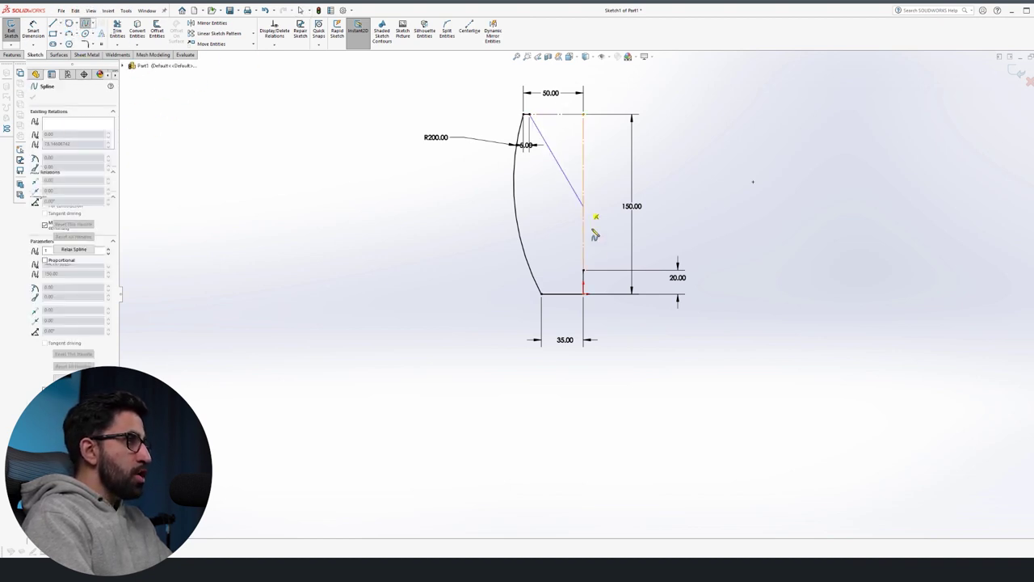
{"action": "left_click", "coordinate": [584, 271]}
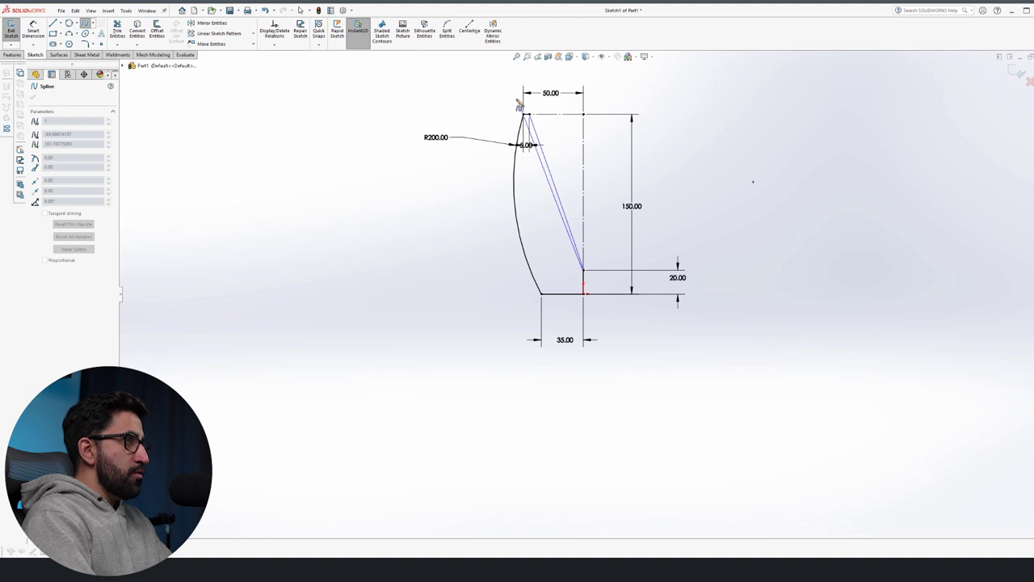
{"action": "key", "text": "Escape"}
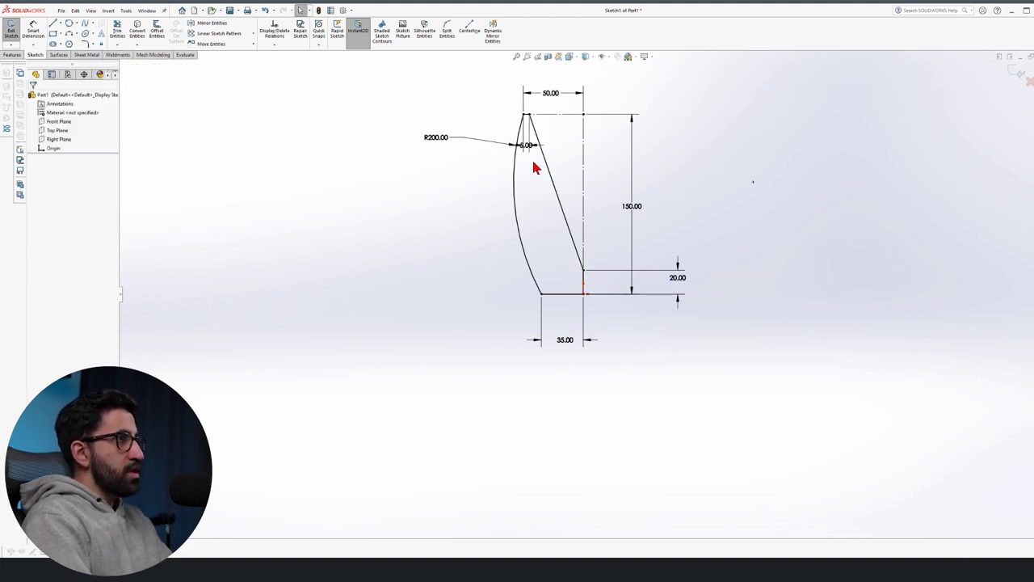
{"action": "left_click", "coordinate": [553, 103]}
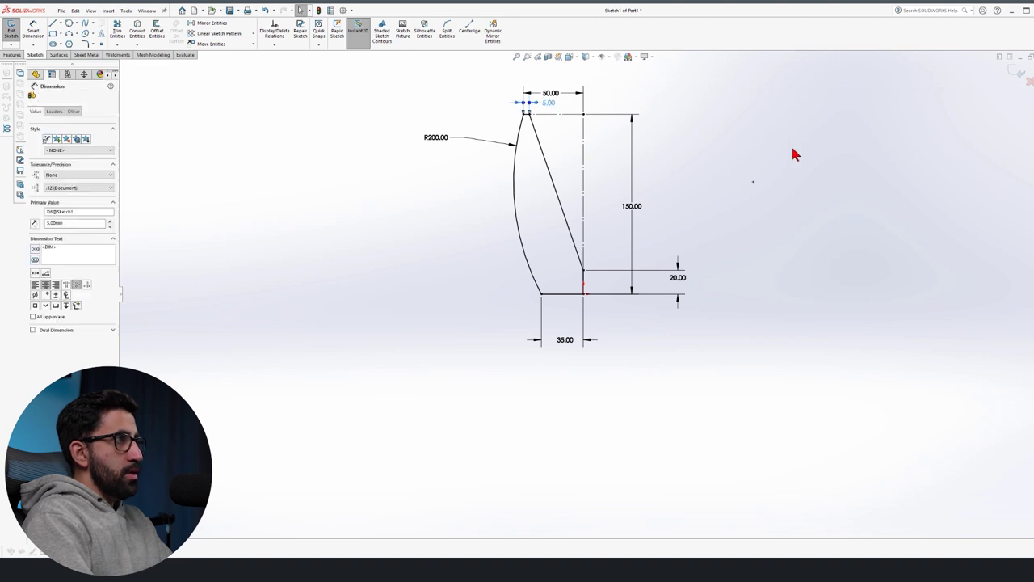
{"action": "key", "text": "Escape"}
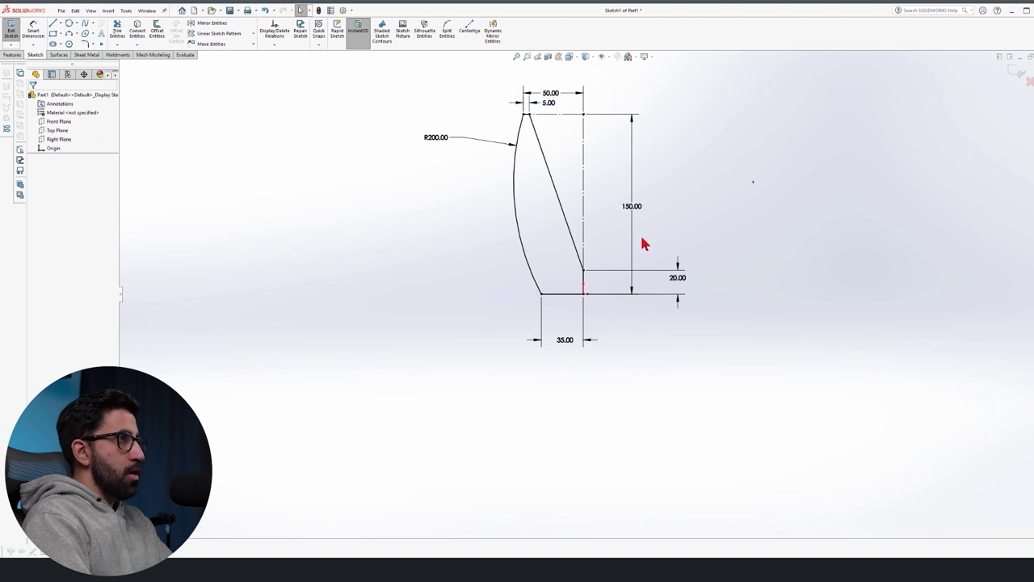
- Bend the spline outward toward the arc by adjusting its upper and lower tangent handles
{"action": "left_click", "coordinate": [560, 196]}
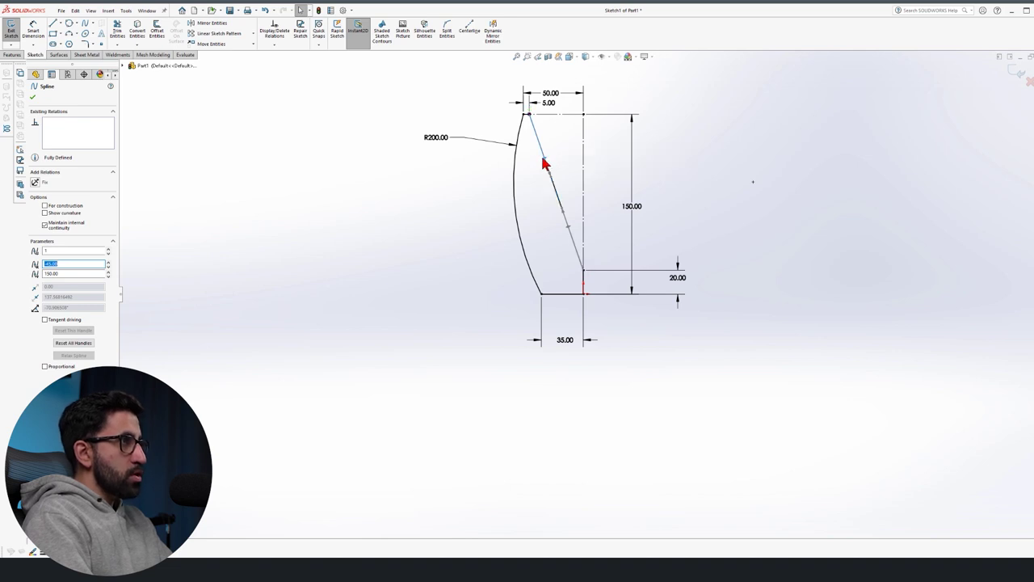
{"action": "left_click_drag", "start_coordinate": [546, 164], "coordinate": [526, 177]}
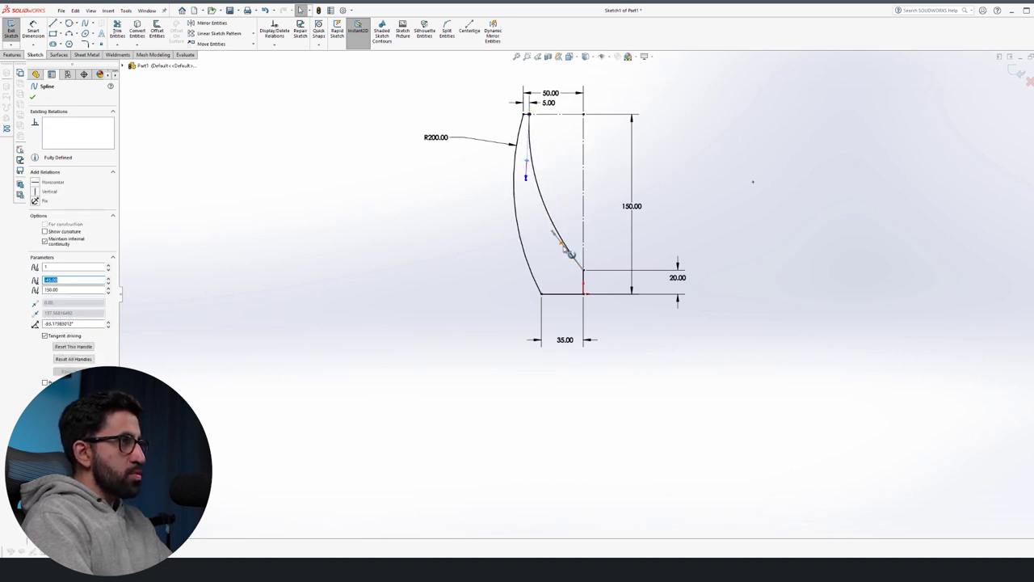
{"action": "left_click_drag", "start_coordinate": [563, 247], "coordinate": [557, 247]}
{"action": "left_click", "coordinate": [541, 139]}
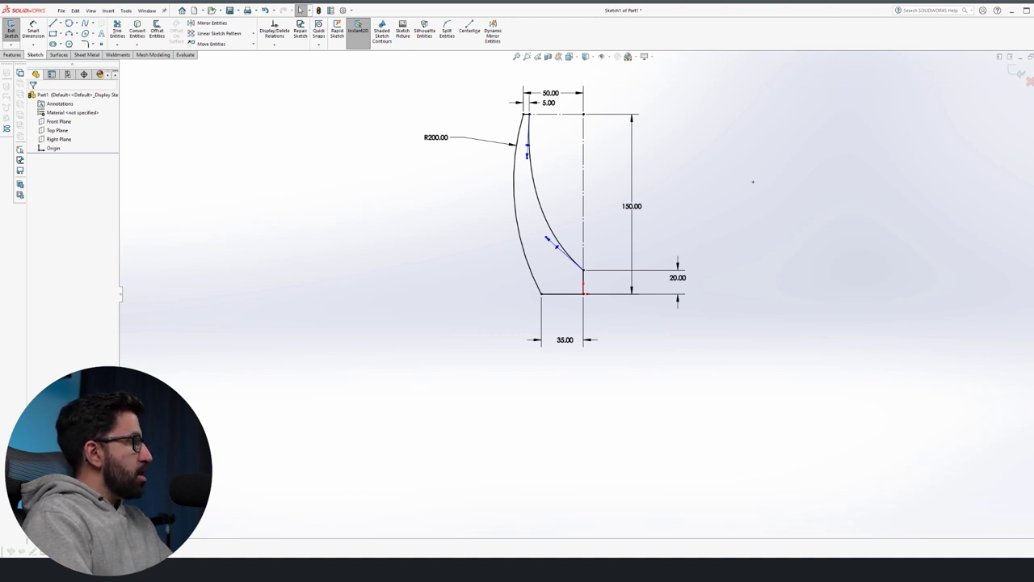
- Dimension the angle between the spline's upper tangent handle and the upper construction line to 100°
{"action": "key", "text": "d"}
{"action": "left_click", "coordinate": [528, 151]}
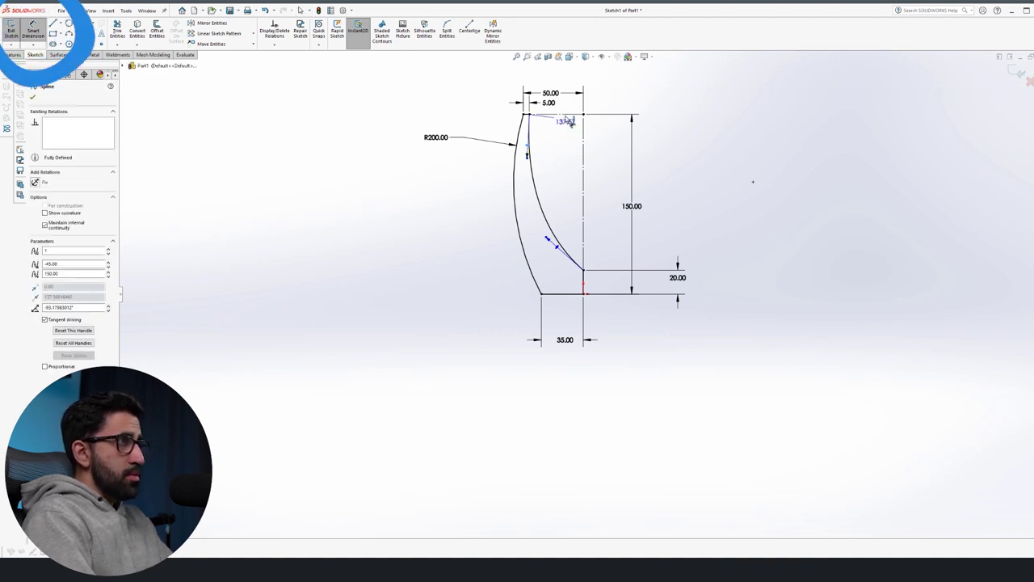
{"action": "left_click", "coordinate": [567, 117]}
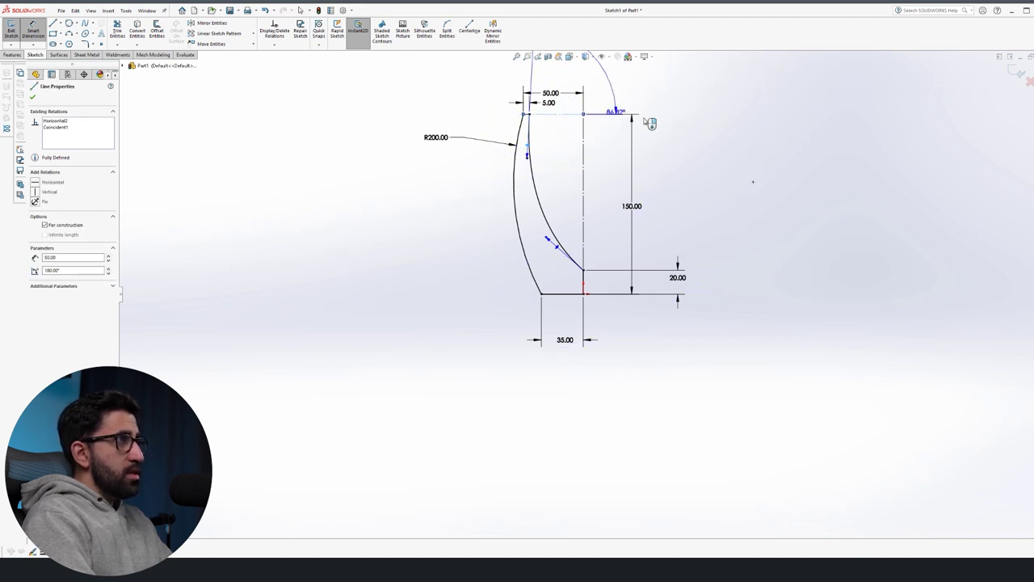
{"action": "key", "text": "Escape"}
{"action": "left_click", "coordinate": [525, 153]}
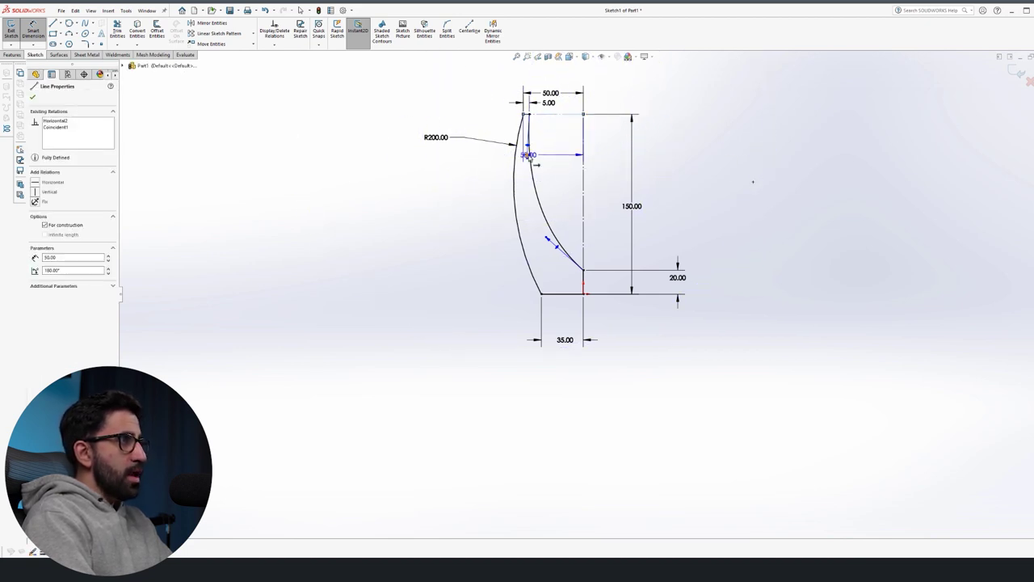
{"action": "left_click", "coordinate": [582, 155]}
{"action": "left_click", "coordinate": [585, 159]}
{"action": "type", "text": "100"}
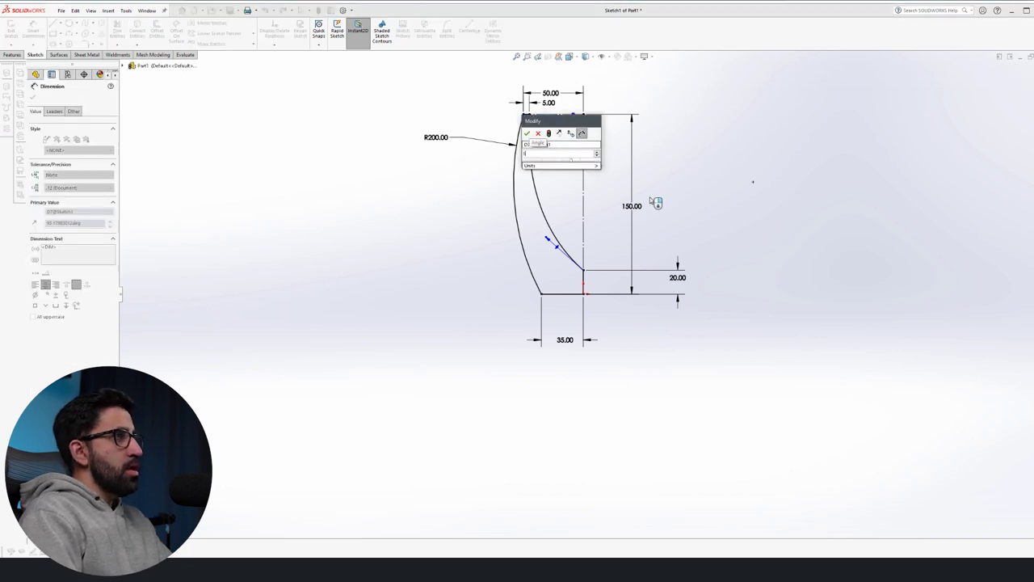
{"action": "key", "text": "Return"}
{"action": "left_click", "coordinate": [736, 208]}
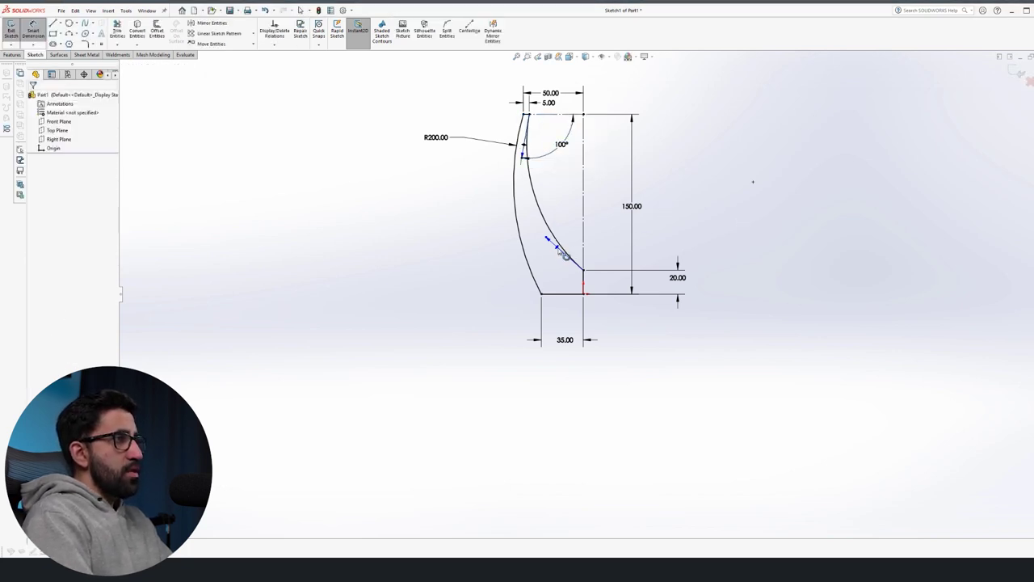
- Dimension the angle between the spline's lower tangent handle and the vertical centerline to 90°
{"action": "left_click", "coordinate": [560, 252]}
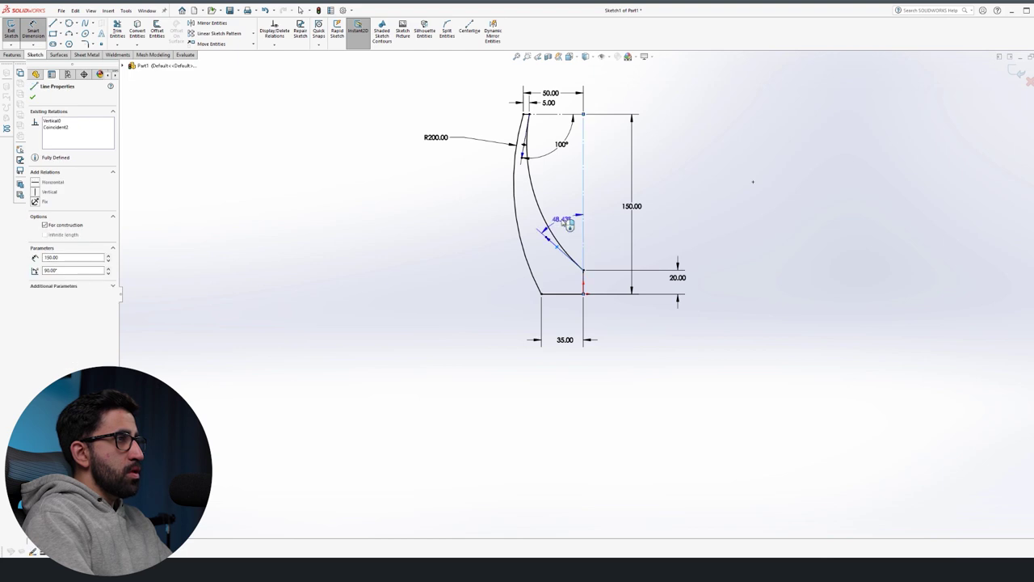
{"action": "left_click", "coordinate": [564, 222]}
{"action": "type", "text": "90"}
{"action": "key", "text": "Return"}
{"action": "left_click", "coordinate": [577, 155]}
- Dimension the tangent magnitude of the spline's upper handle to 200 mm
{"action": "scroll", "coordinate": [577, 154], "scroll_direction": "down", "scroll_amount": 3}
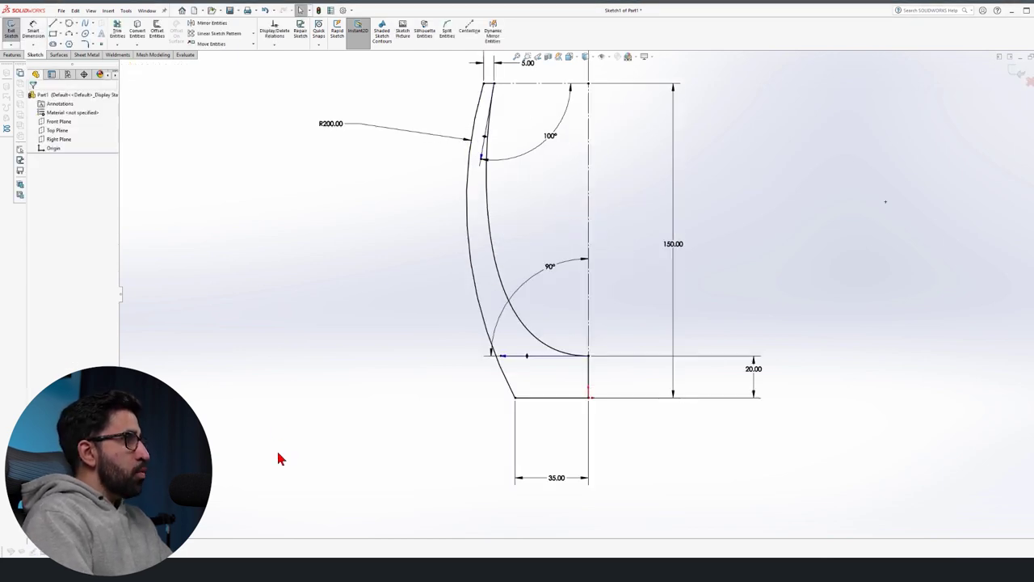
{"action": "left_click", "coordinate": [483, 159]}
{"action": "left_click", "coordinate": [409, 109]}
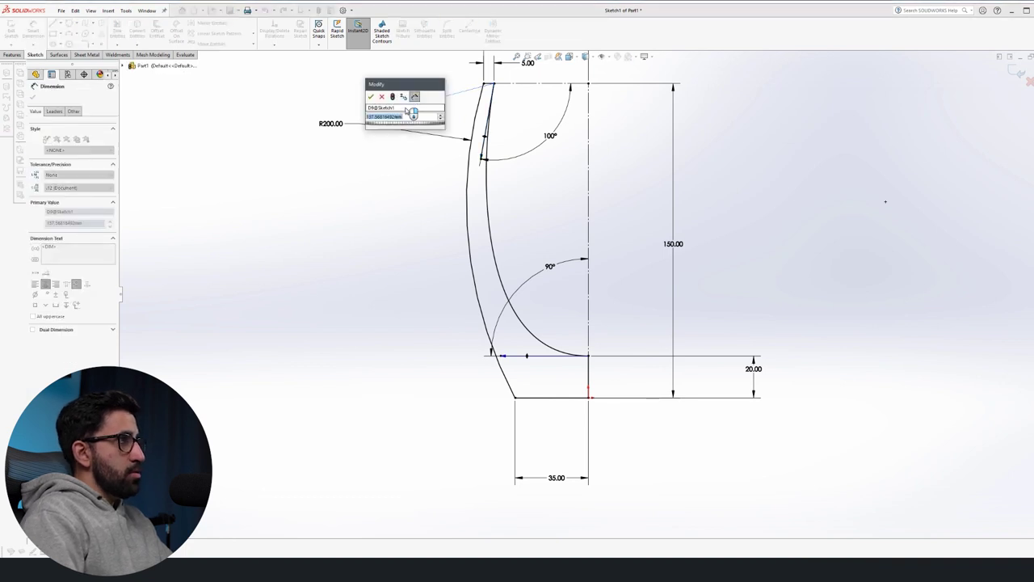
{"action": "type", "text": "200"}
{"action": "key", "text": "Return"}
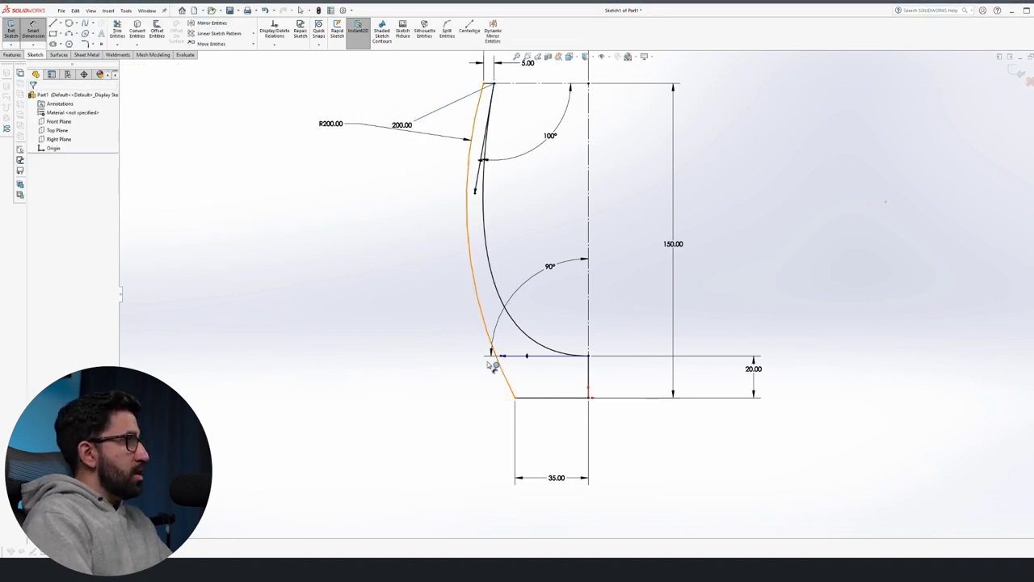
- Dimension the tangent magnitude of the spline's lower handle to 100 mm and finish dimensioning
{"action": "left_click", "coordinate": [490, 349]}
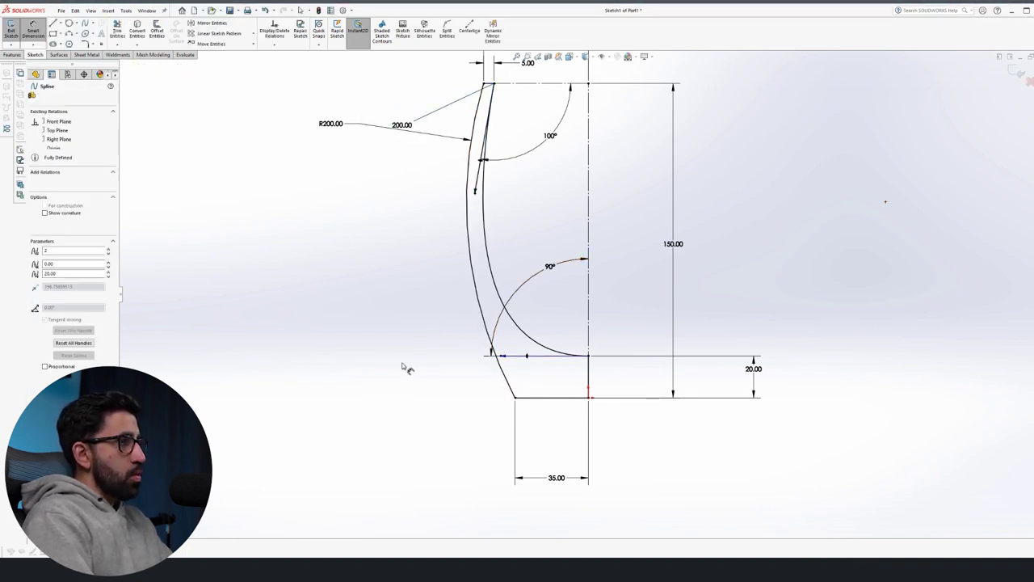
{"action": "left_click", "coordinate": [383, 408]}
{"action": "type", "text": "100"}
{"action": "key", "text": "Return"}
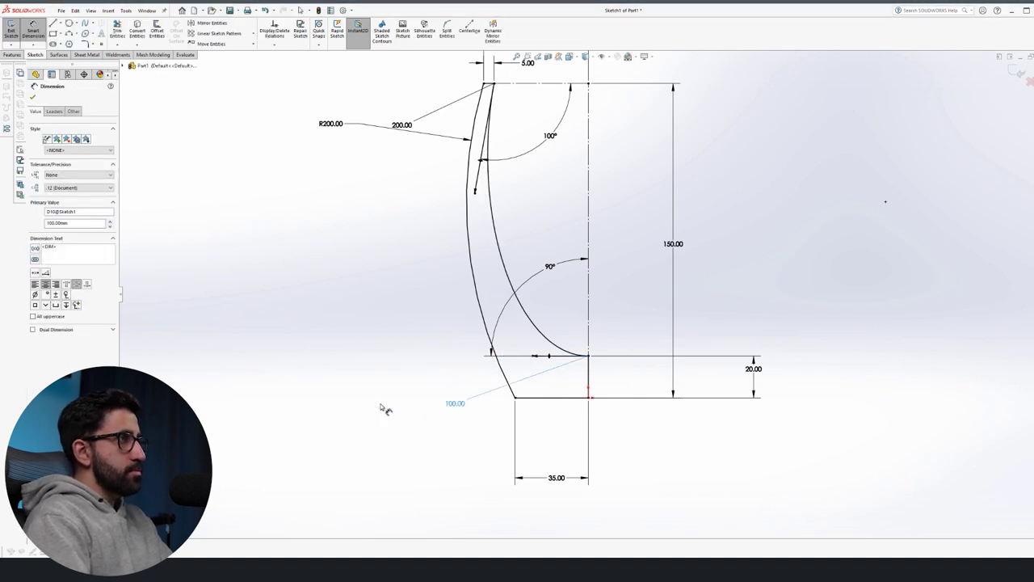
{"action": "key", "text": "Escape"}
{"action": "scroll", "coordinate": [518, 283], "scroll_direction": "up", "scroll_amount": 3}
{"action": "scroll", "coordinate": [605, 219], "scroll_direction": "down", "scroll_amount": 3}
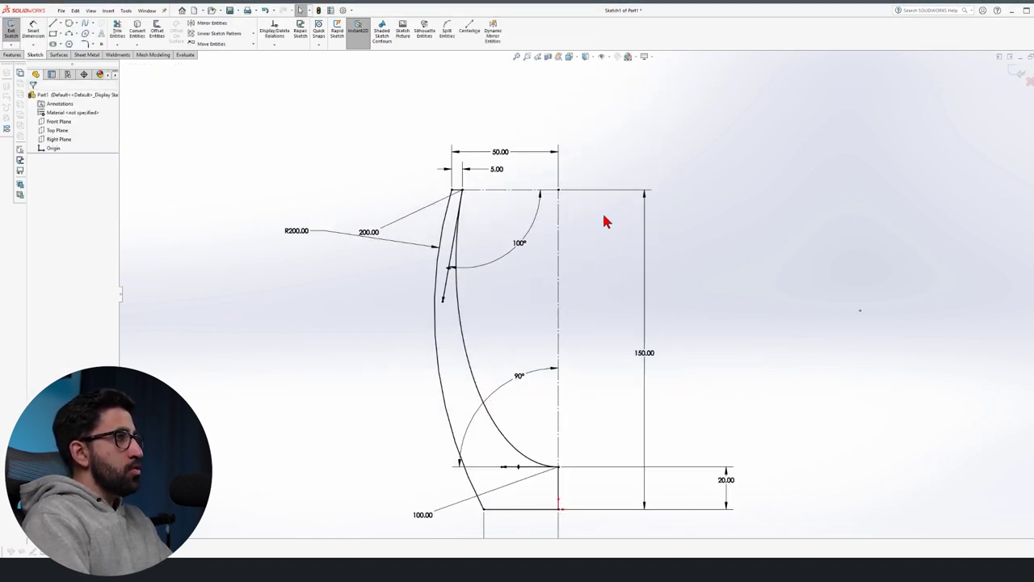
- Revolve the closed vase profile 360° about the vertical centerline to create the solid vase body
{"action": "scroll", "coordinate": [576, 236], "scroll_direction": "down", "scroll_amount": 1}
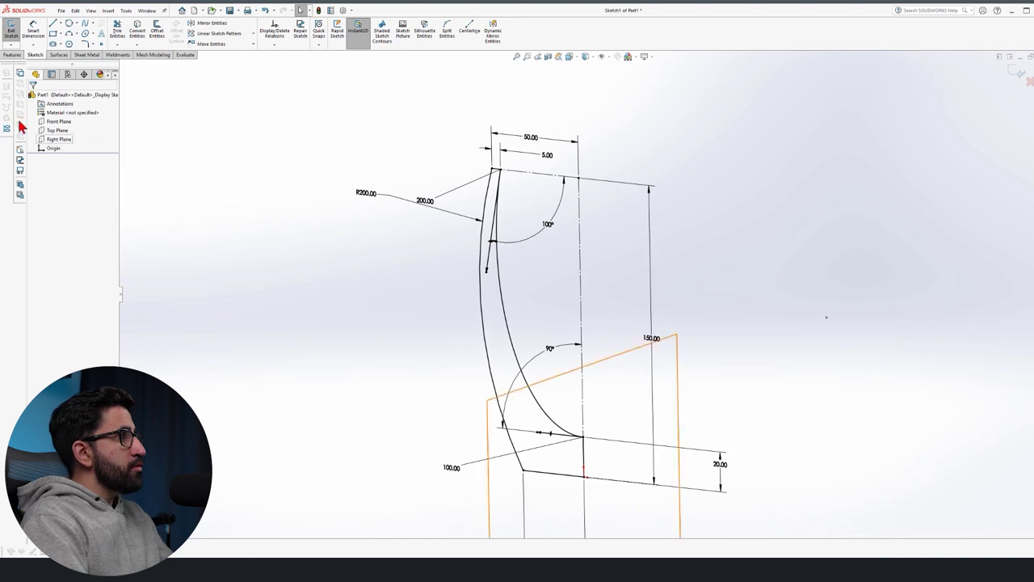
{"action": "left_click", "coordinate": [12, 55]}
{"action": "left_click", "coordinate": [38, 32]}
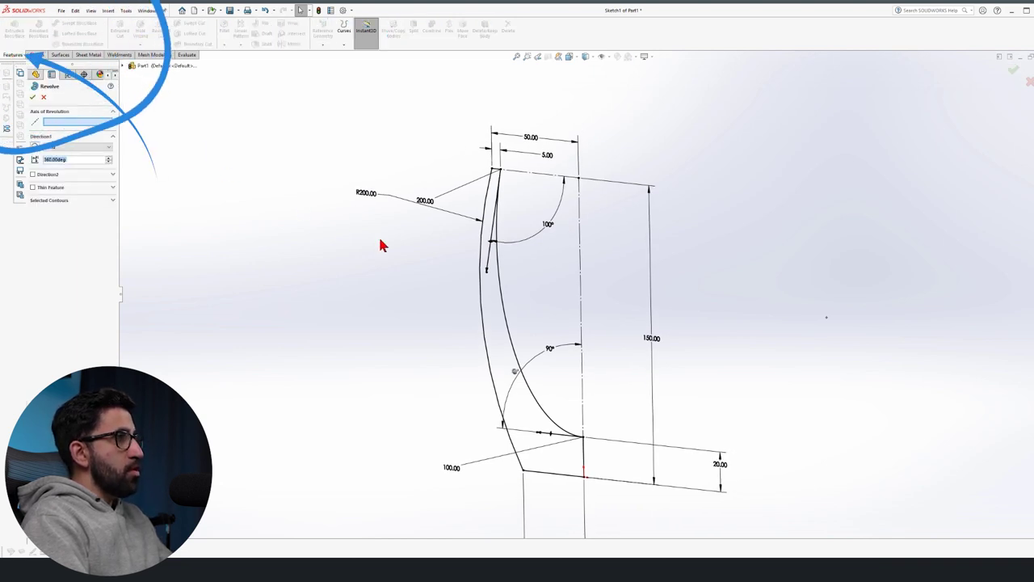
{"action": "left_click", "coordinate": [581, 245]}
{"action": "key", "text": "Return"}
{"action": "left_click", "coordinate": [827, 277]}
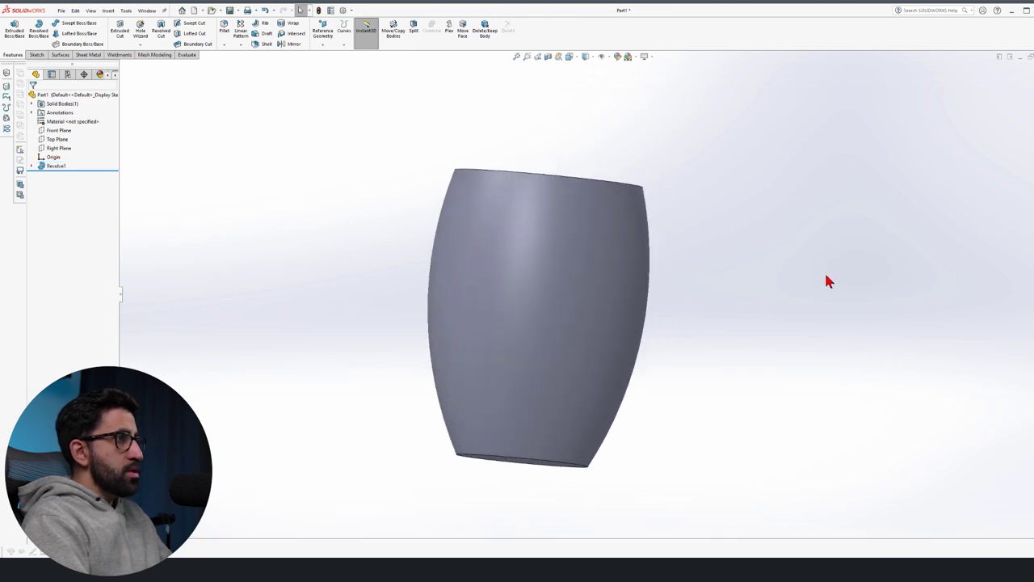
{"action": "middle_click_drag", "start_coordinate": [826, 276], "coordinate": [439, 383]}
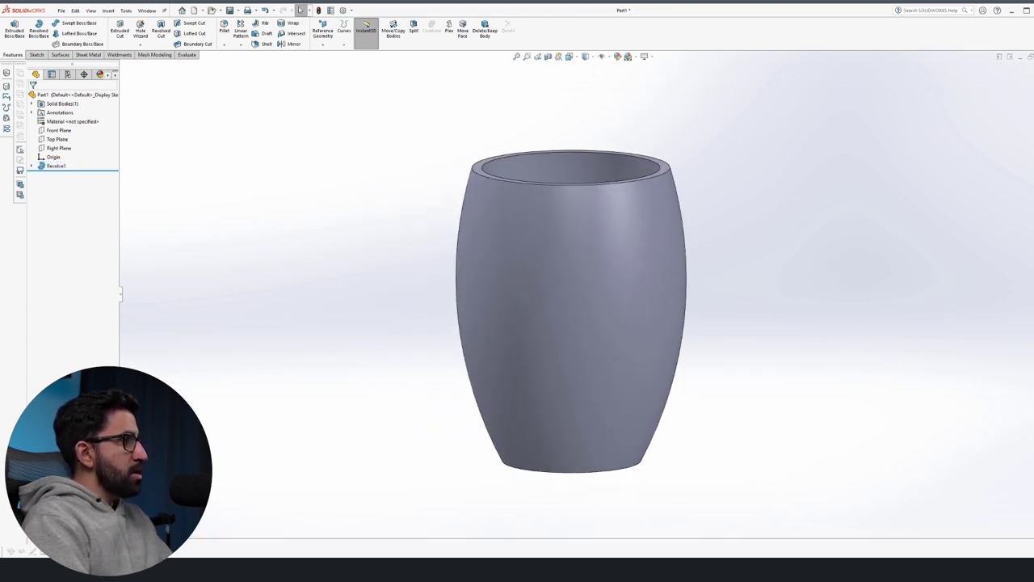
- Orient the view normal to the Front Plane and start a new sketch on that plane
{"action": "left_click", "coordinate": [56, 130]}
{"action": "key", "text": "space"}
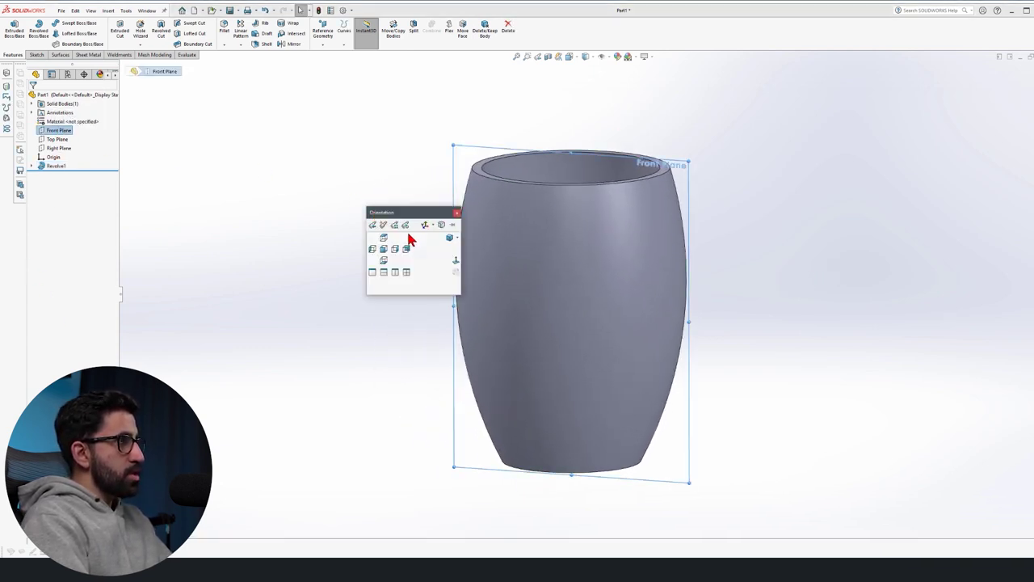
{"action": "left_click", "coordinate": [457, 263]}
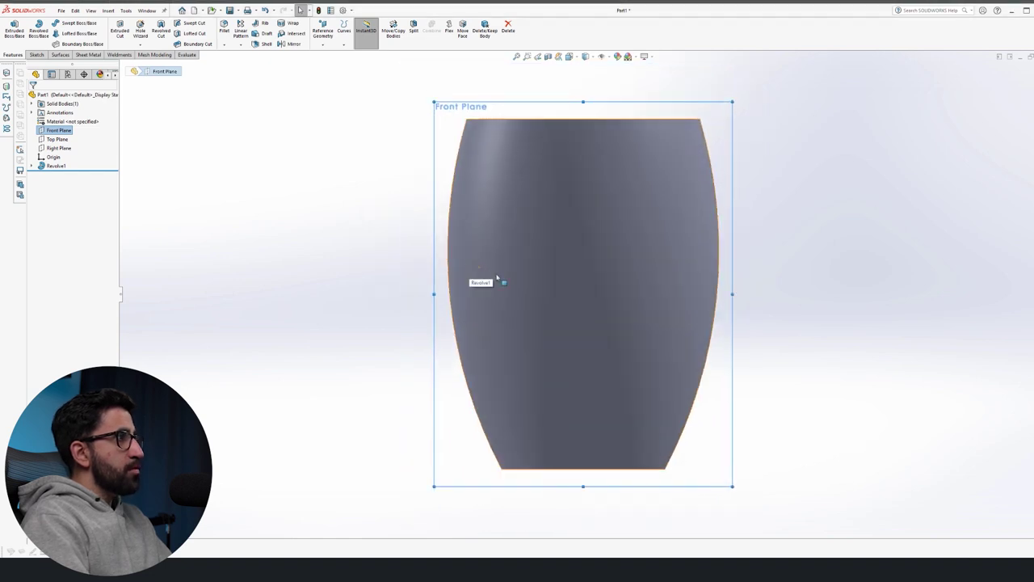
{"action": "left_click", "coordinate": [58, 130]}
{"action": "left_click", "coordinate": [105, 120]}
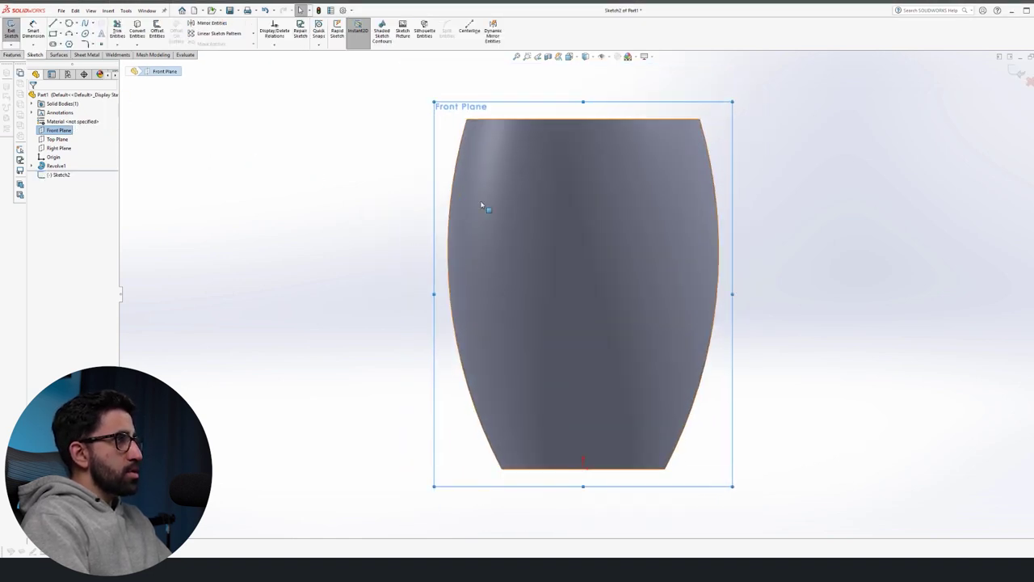
- Sketch a vertical construction centerline from the midpoint of the vase's top edge down to the origin
{"action": "left_click", "coordinate": [469, 29]}
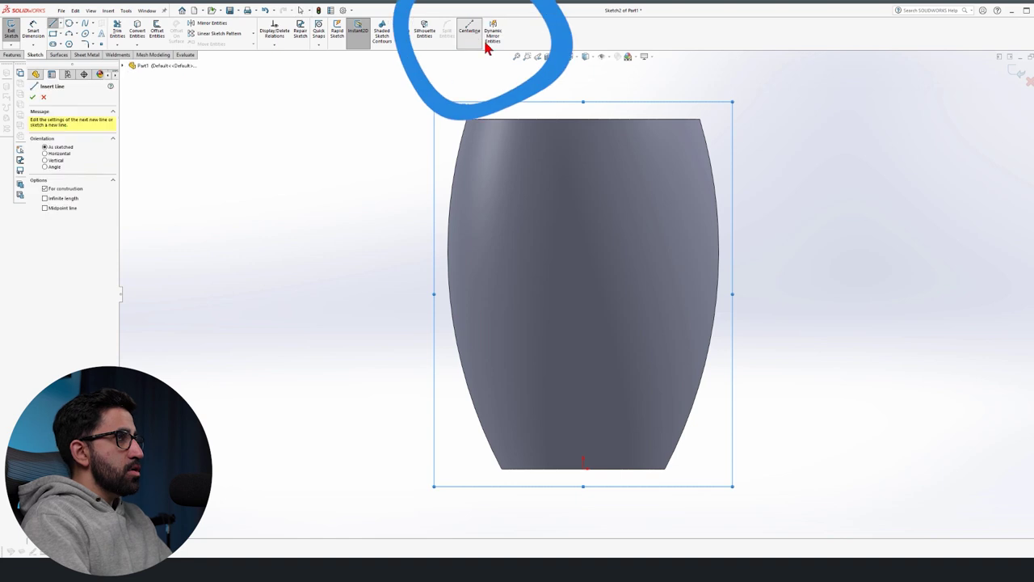
{"action": "left_click", "coordinate": [584, 119]}
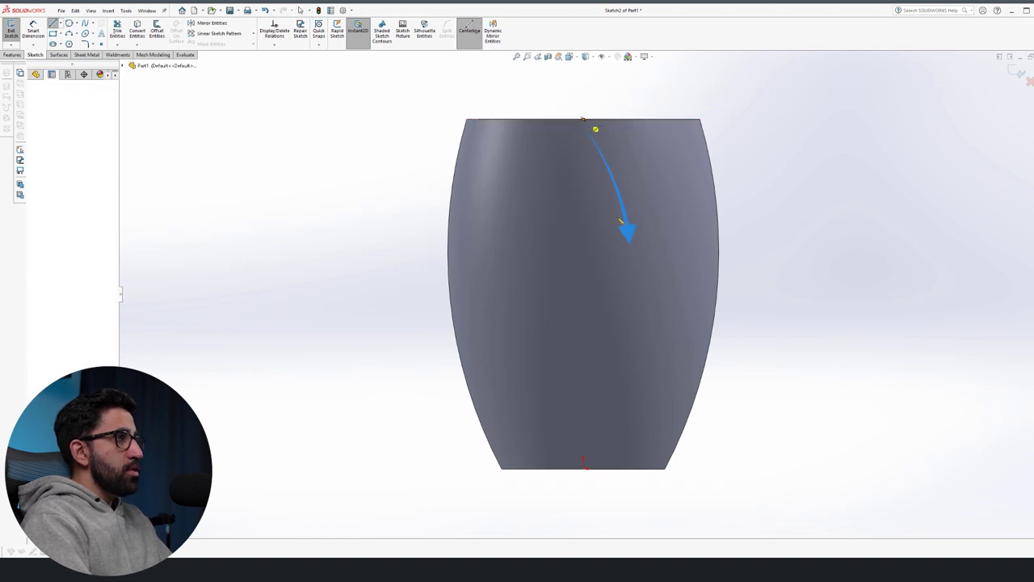
{"action": "left_click", "coordinate": [585, 474]}
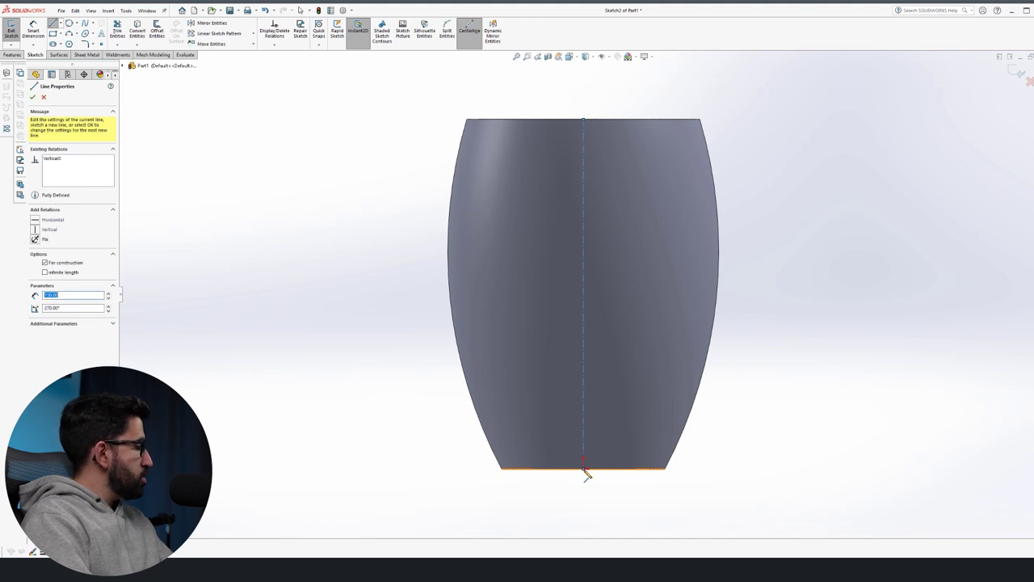
{"action": "key", "text": "Escape"}
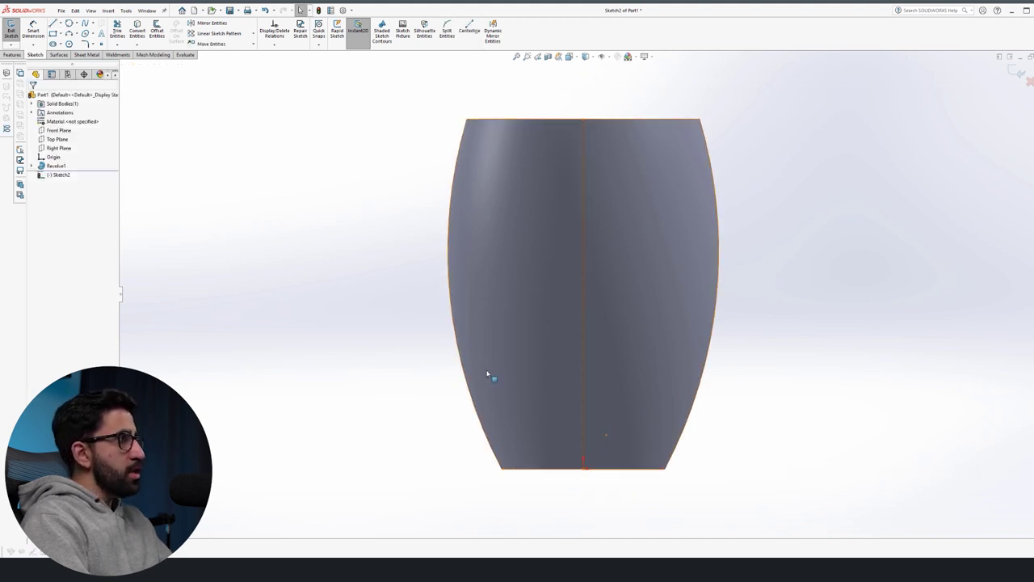
- Sketch a three-point arc curving down from the centerline's midpoint to the vase's right silhouette edge, bulging upward
{"action": "left_click", "coordinate": [70, 34]}
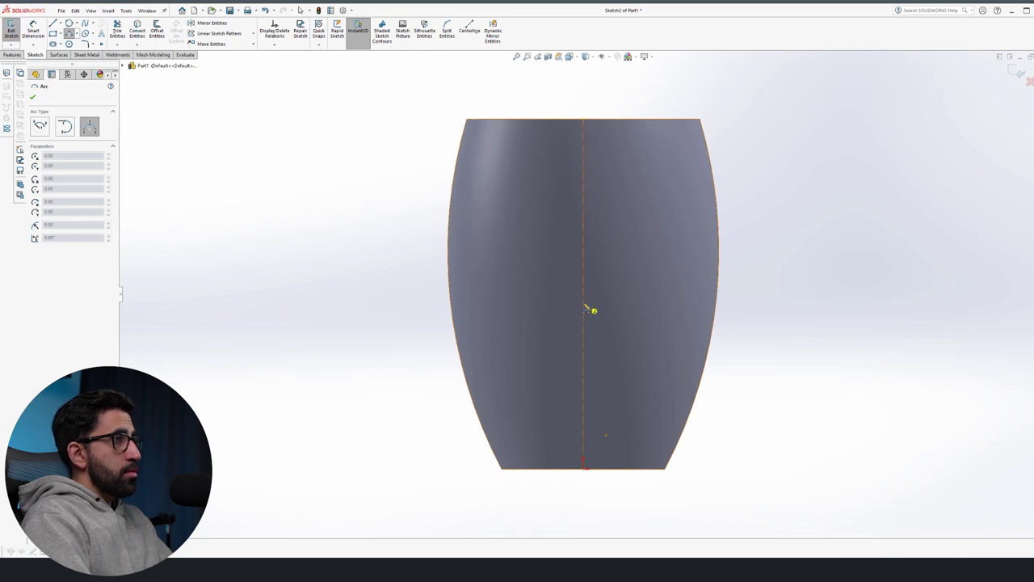
{"action": "left_click", "coordinate": [584, 295]}
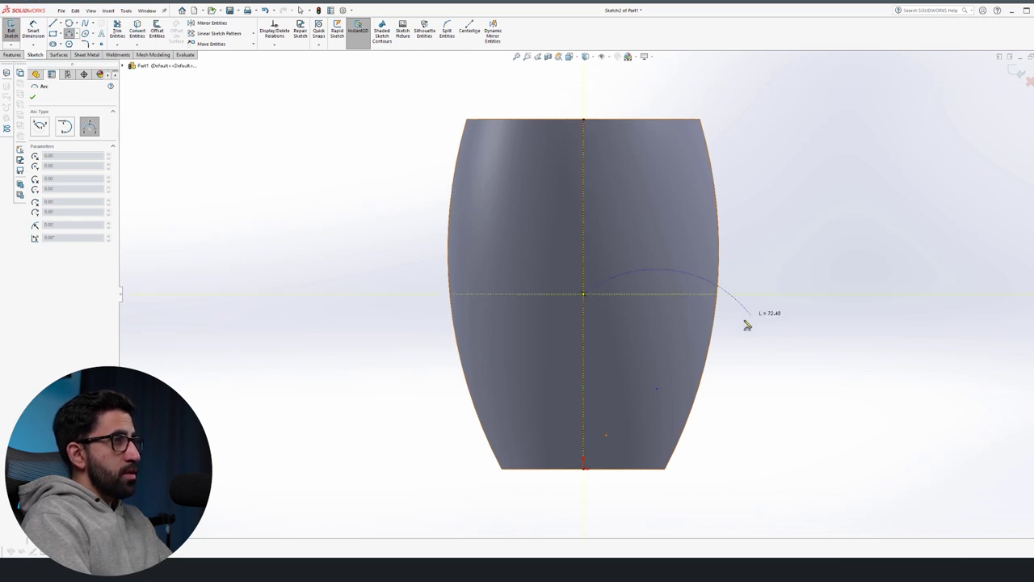
{"action": "left_click", "coordinate": [709, 359]}
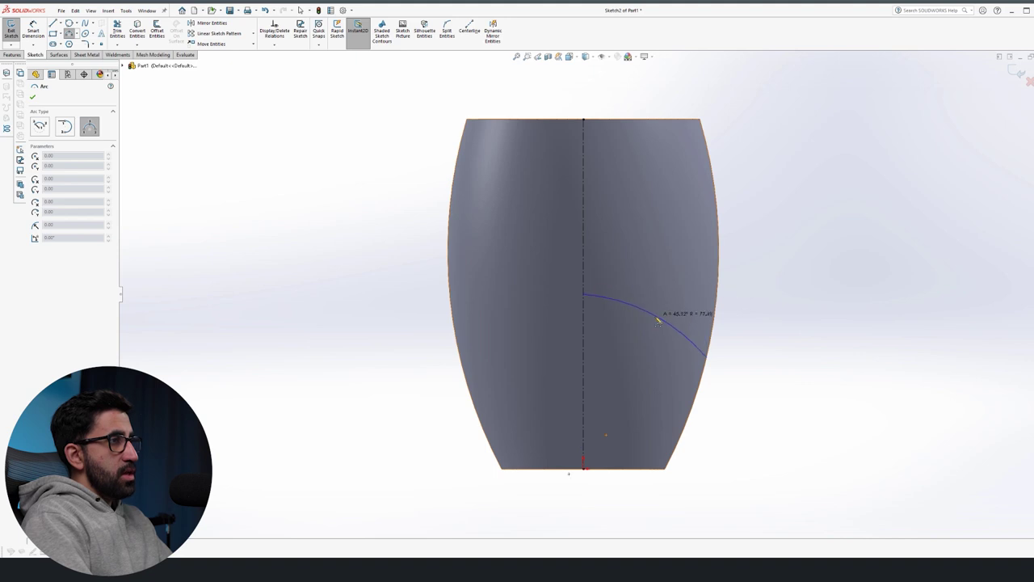
{"action": "left_click", "coordinate": [663, 321]}
{"action": "key", "text": "Escape"}
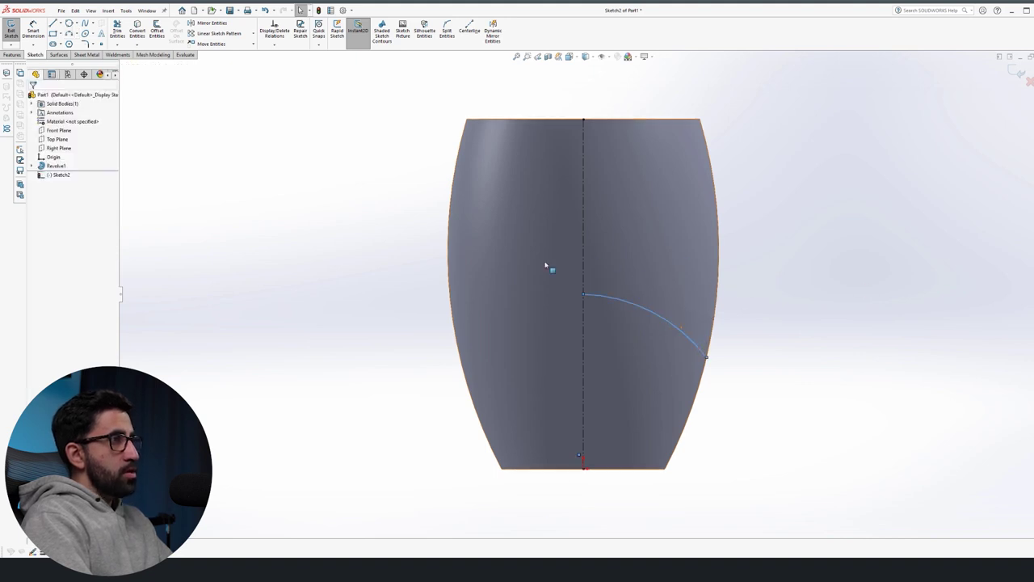
- Sketch a second three-point arc above the first, from the centerline about 100 mm above the base to the right silhouette edge
{"action": "left_click", "coordinate": [52, 23]}
{"action": "left_click", "coordinate": [70, 35]}
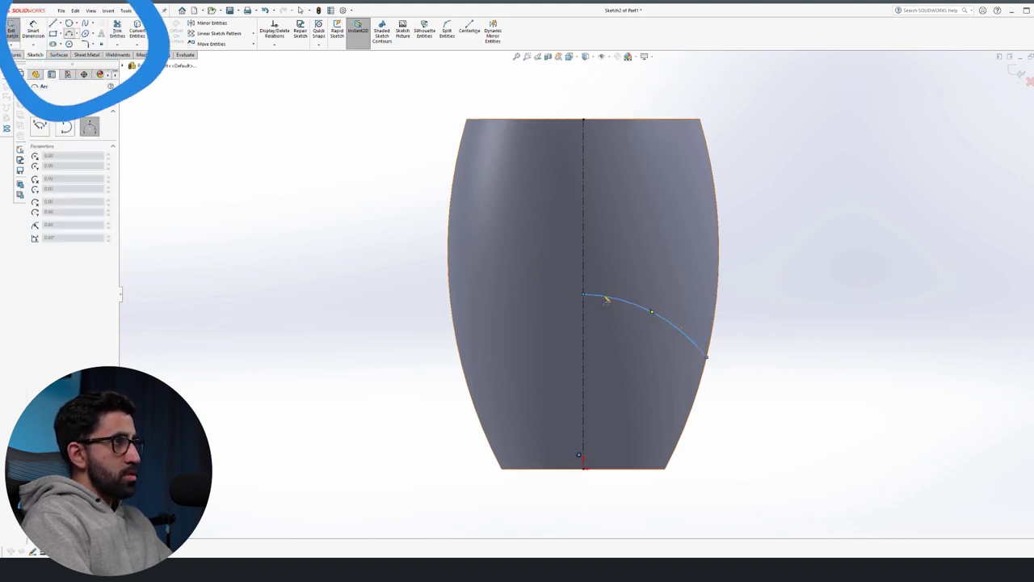
{"action": "left_click", "coordinate": [585, 237]}
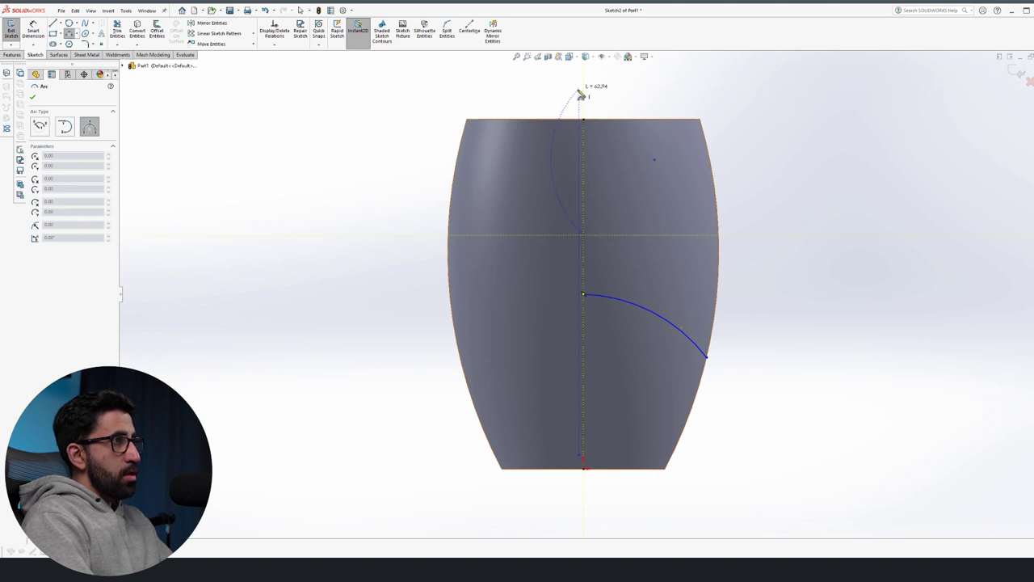
{"action": "left_click", "coordinate": [717, 281]}
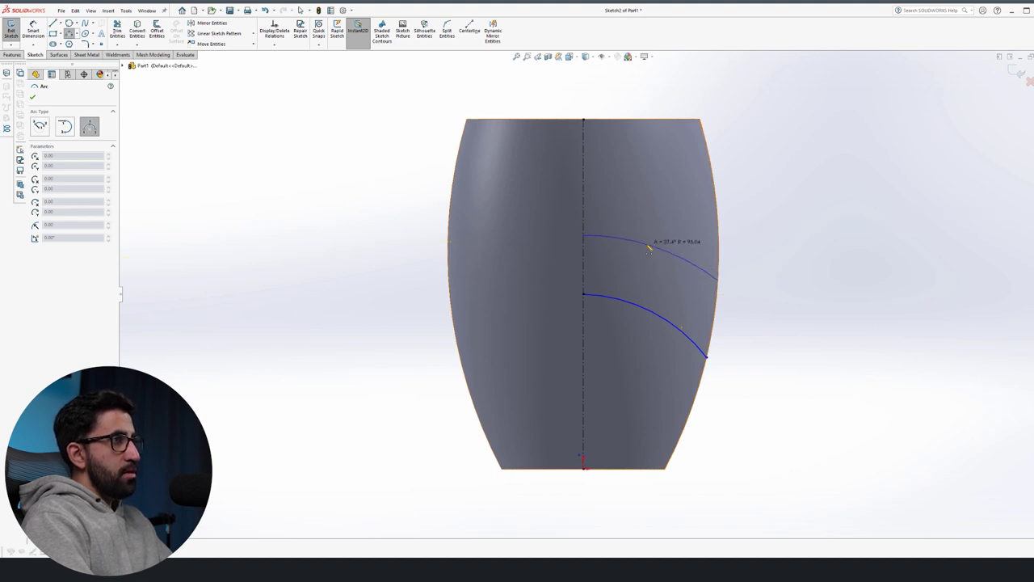
{"action": "left_click", "coordinate": [659, 245]}
{"action": "key", "text": "Escape"}
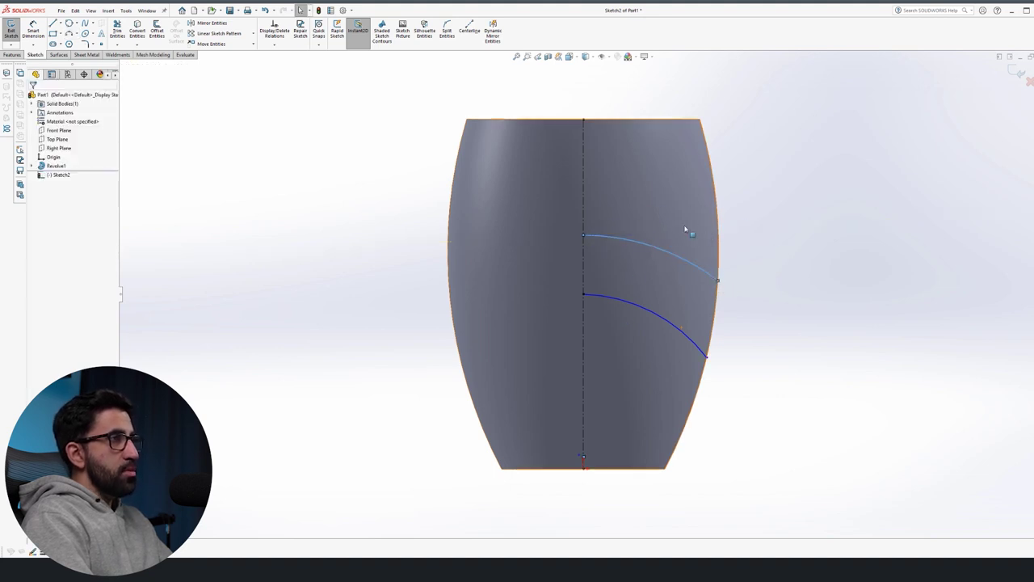
- Sketch a third three-point arc near the vase's rim, from the centerline about 130 mm above the base to the right silhouette edge
{"action": "left_click", "coordinate": [70, 33]}
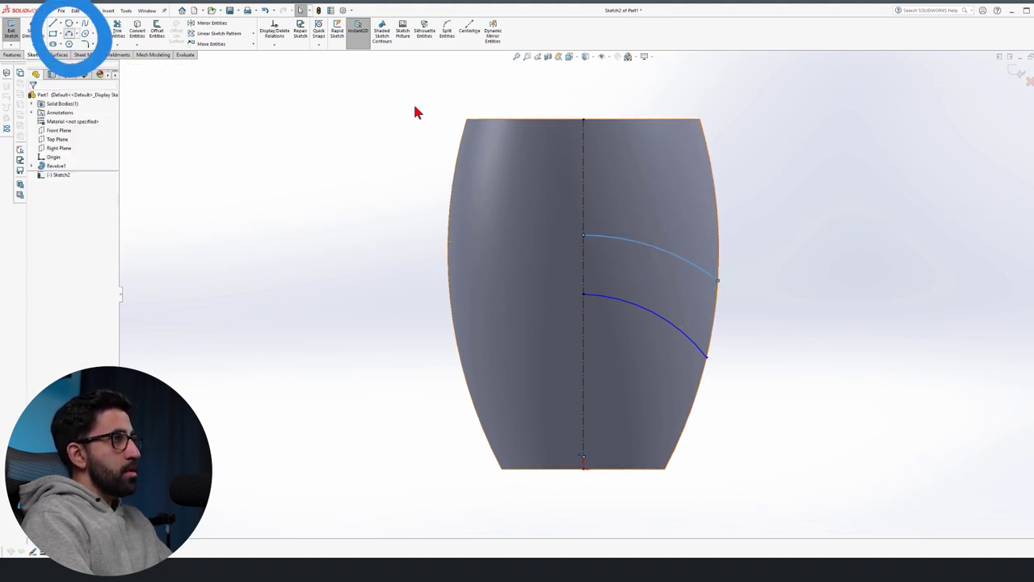
{"action": "left_click", "coordinate": [583, 165]}
{"action": "left_click", "coordinate": [717, 215]}
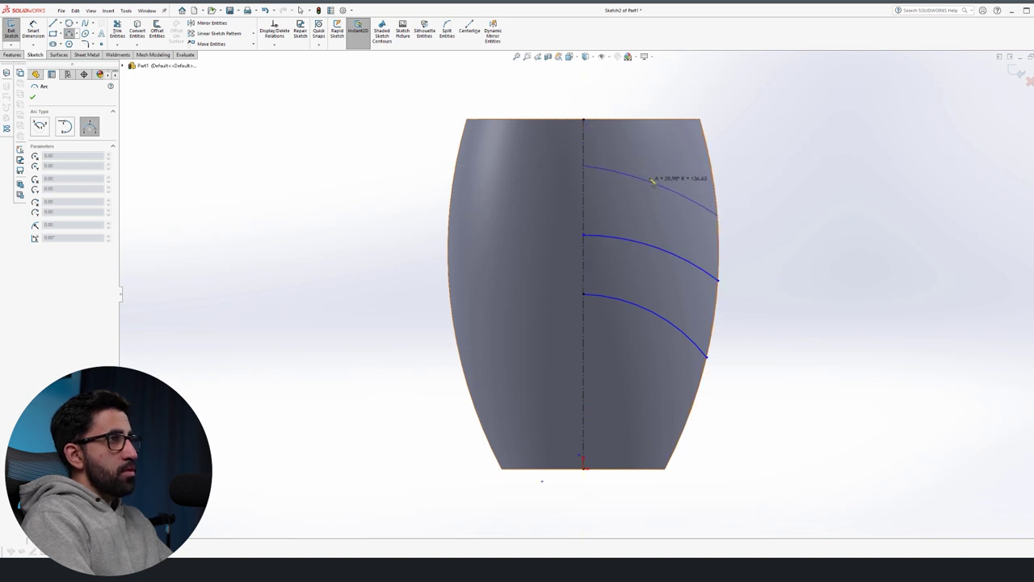
{"action": "left_click", "coordinate": [658, 178]}
{"action": "key", "text": "Escape"}
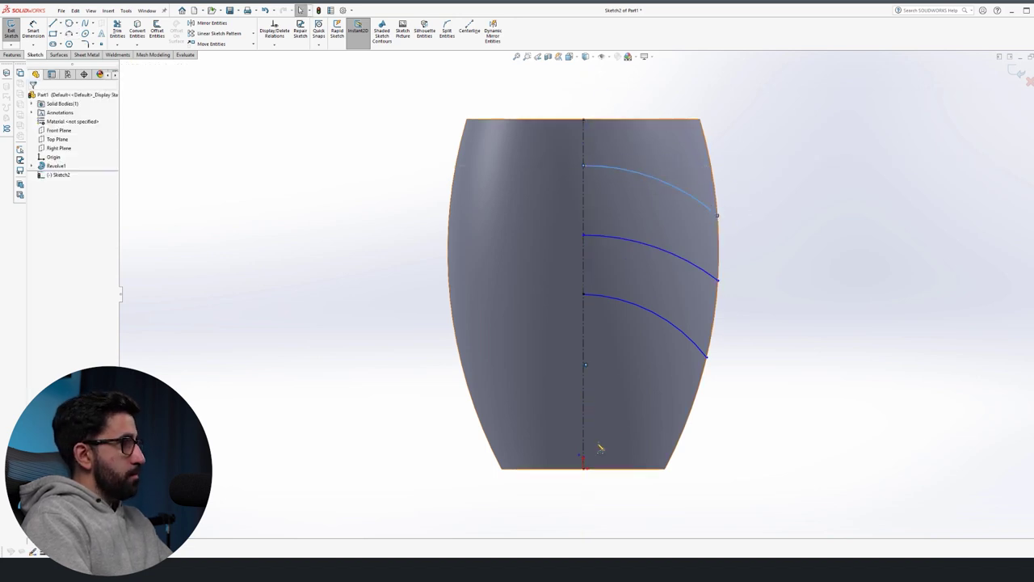
- Dimension the height of the middle arc's centerline endpoint above the origin to 100 mm
{"action": "left_click", "coordinate": [358, 452]}
{"action": "right_click_drag", "start_coordinate": [442, 514], "coordinate": [462, 217]}
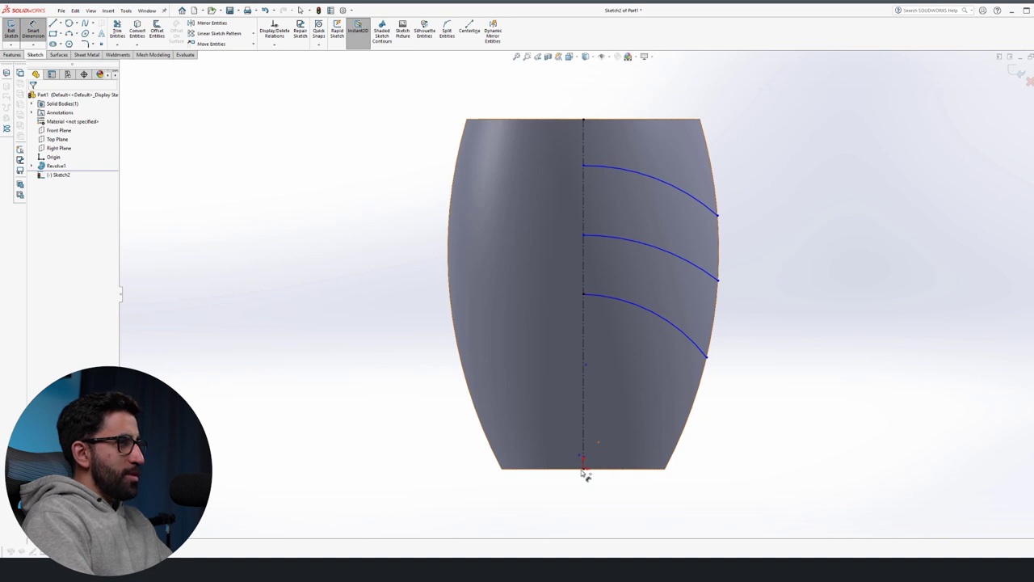
{"action": "left_click", "coordinate": [585, 468]}
{"action": "left_click", "coordinate": [585, 236]}
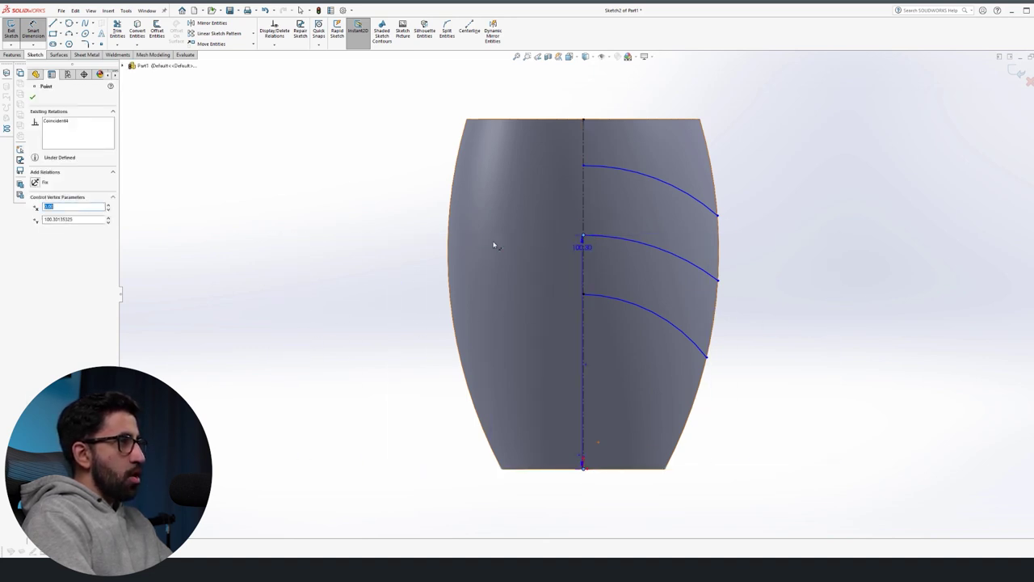
{"action": "left_click", "coordinate": [341, 312]}
{"action": "type", "text": "100"}
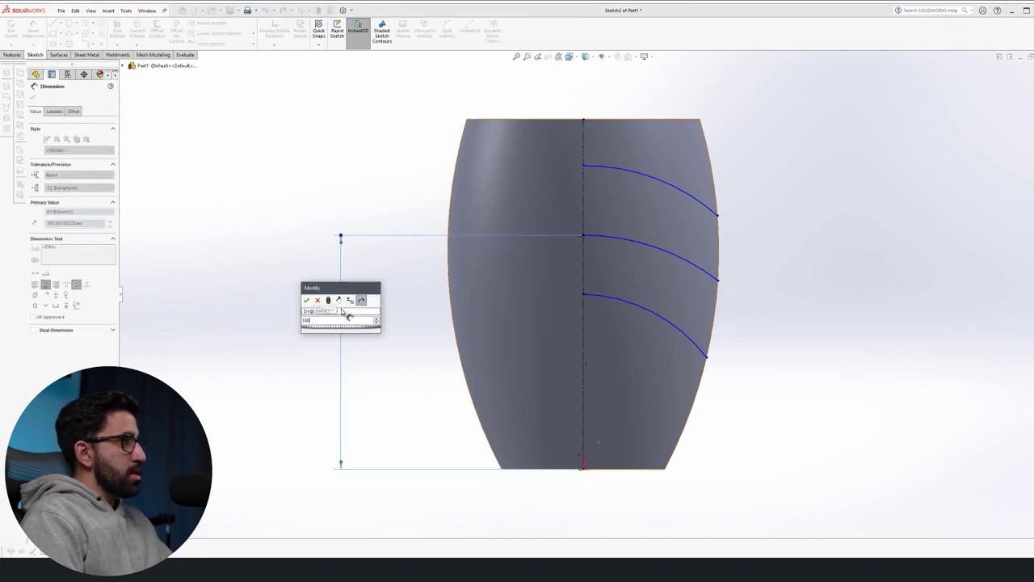
{"action": "key", "text": "Return"}
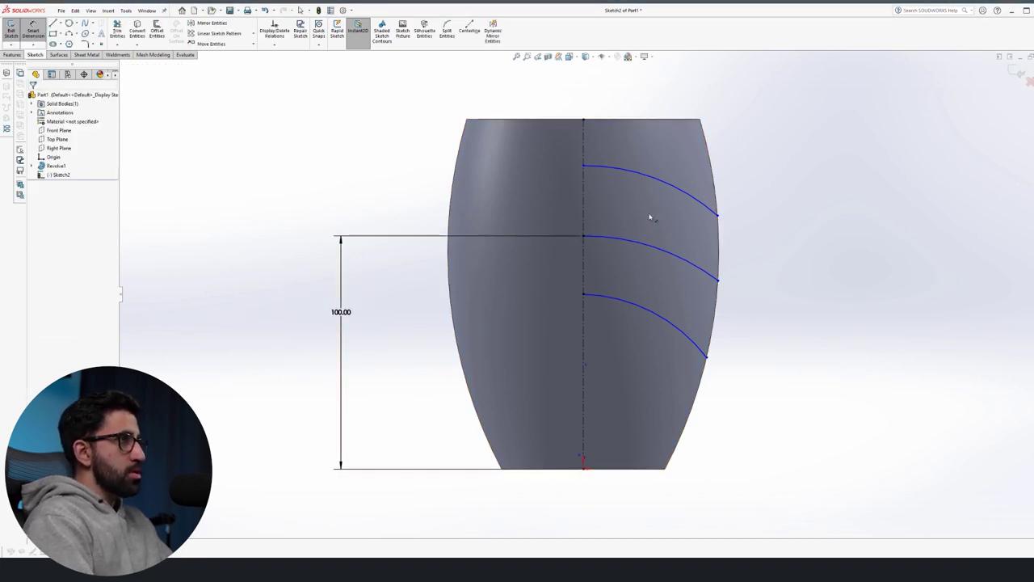
- Dimension the height of the uppermost arc's centerline endpoint above the origin to 125 mm
{"action": "left_click", "coordinate": [584, 466]}
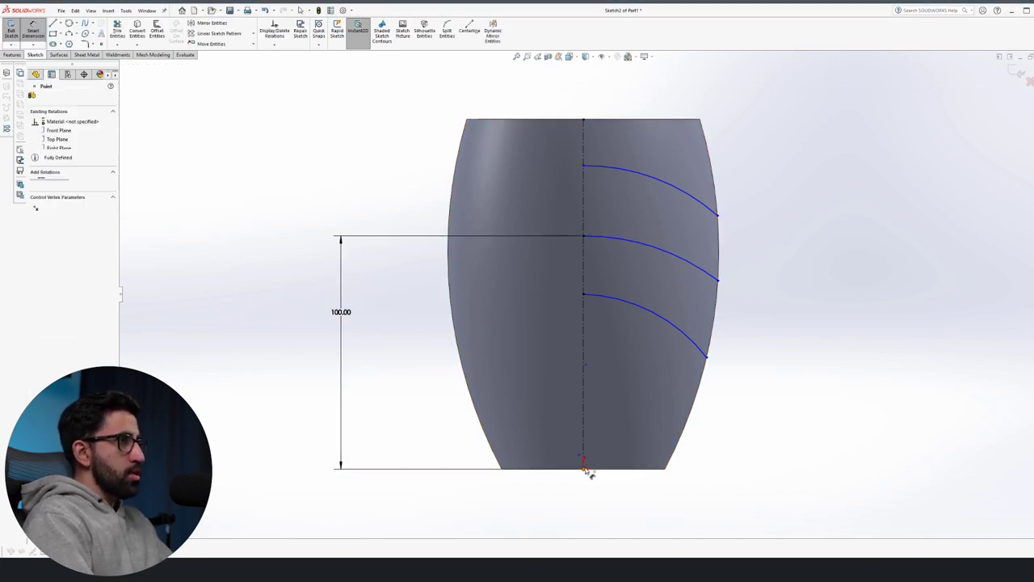
{"action": "left_click", "coordinate": [584, 167]}
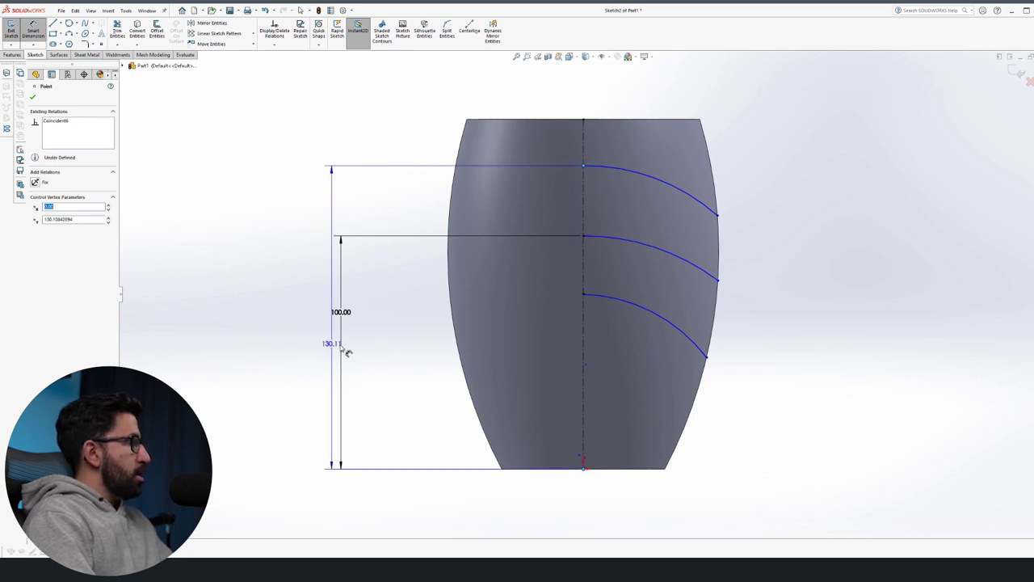
{"action": "left_click", "coordinate": [304, 319]}
{"action": "type", "text": "125"}
{"action": "key", "text": "Return"}
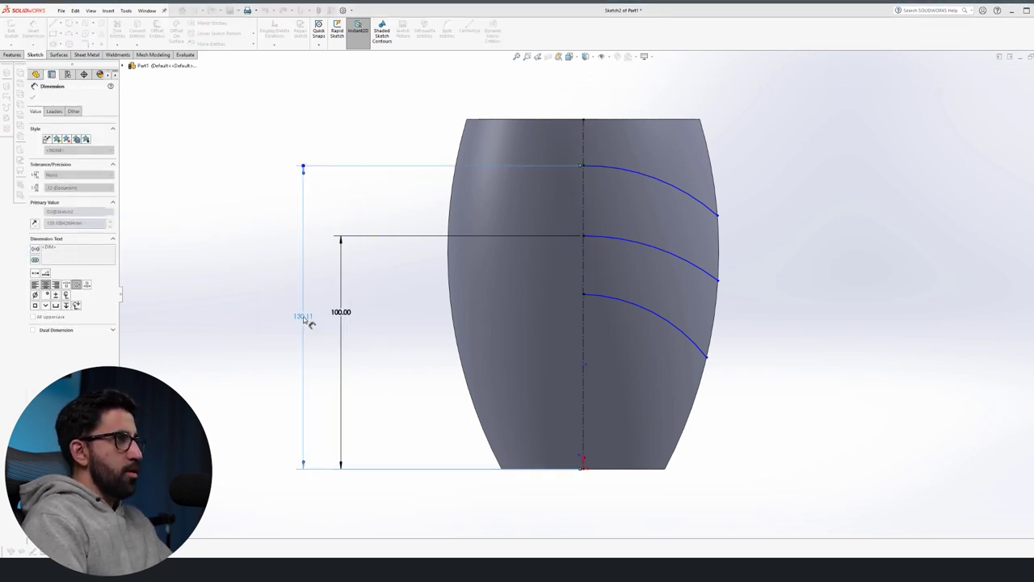
- Try to dimension the height of the lowest arc's centerline endpoint above the vase's base
{"action": "left_click", "coordinate": [585, 297]}
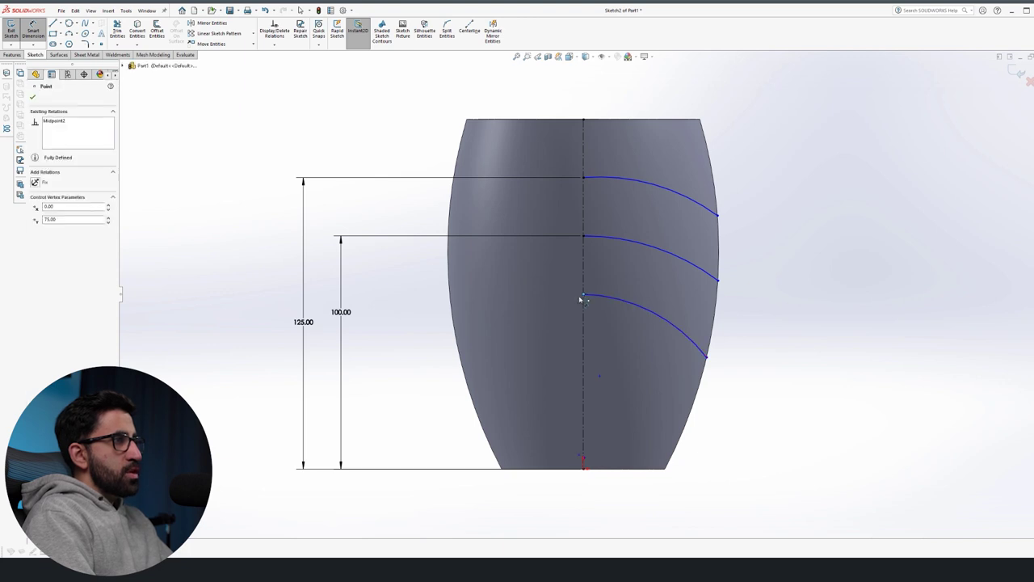
{"action": "left_click", "coordinate": [614, 472]}
{"action": "left_click", "coordinate": [410, 386]}
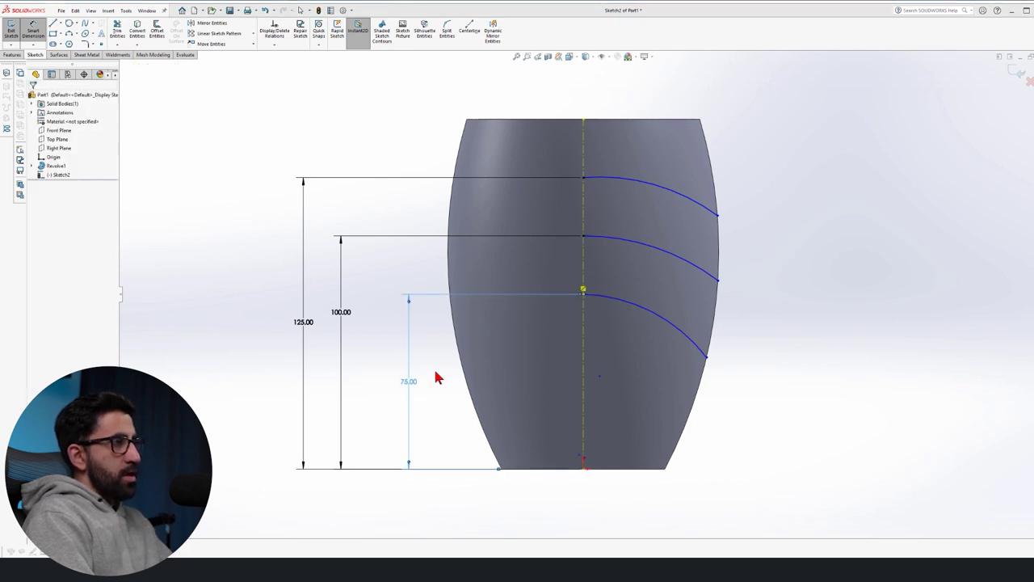
{"action": "left_click_drag", "start_coordinate": [52, 107], "coordinate": [468, 277]}
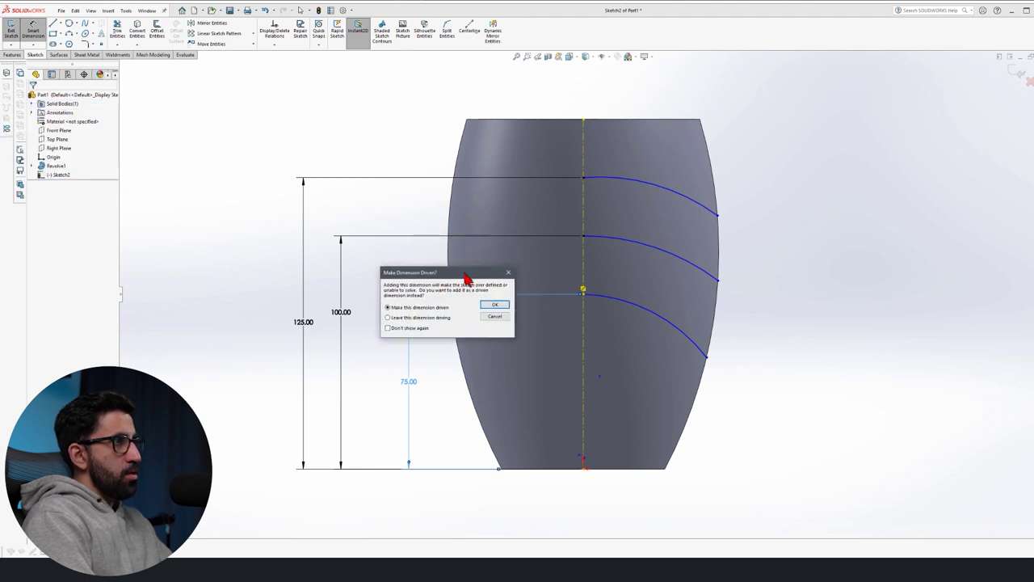
{"action": "left_click", "coordinate": [498, 320]}
- Dimension the height of the lowest arc's silhouette endpoint above the vase's base to 10 mm
{"action": "right_click_drag", "start_coordinate": [785, 513], "coordinate": [714, 364]}
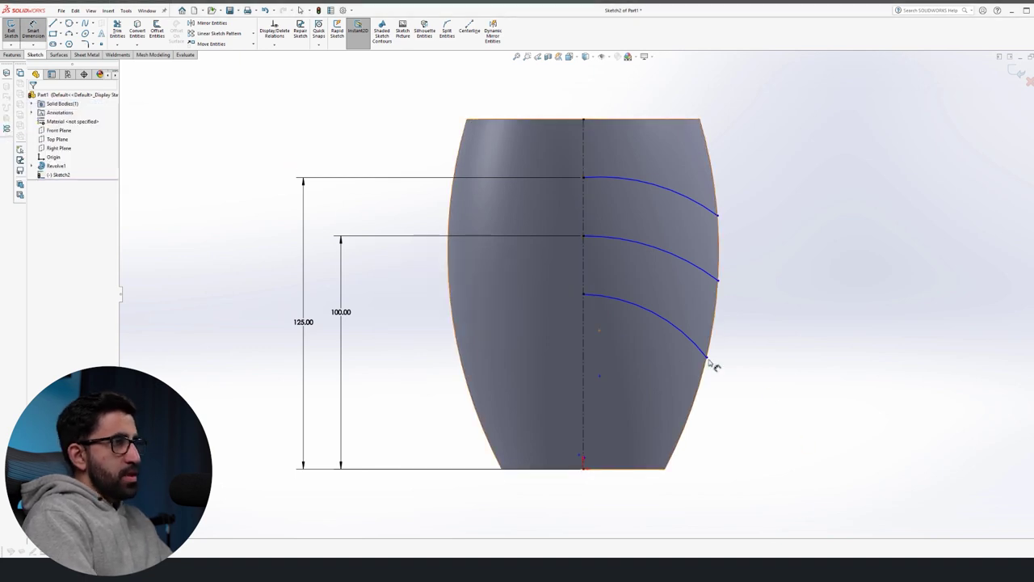
{"action": "left_click", "coordinate": [708, 357]}
{"action": "left_click", "coordinate": [649, 469]}
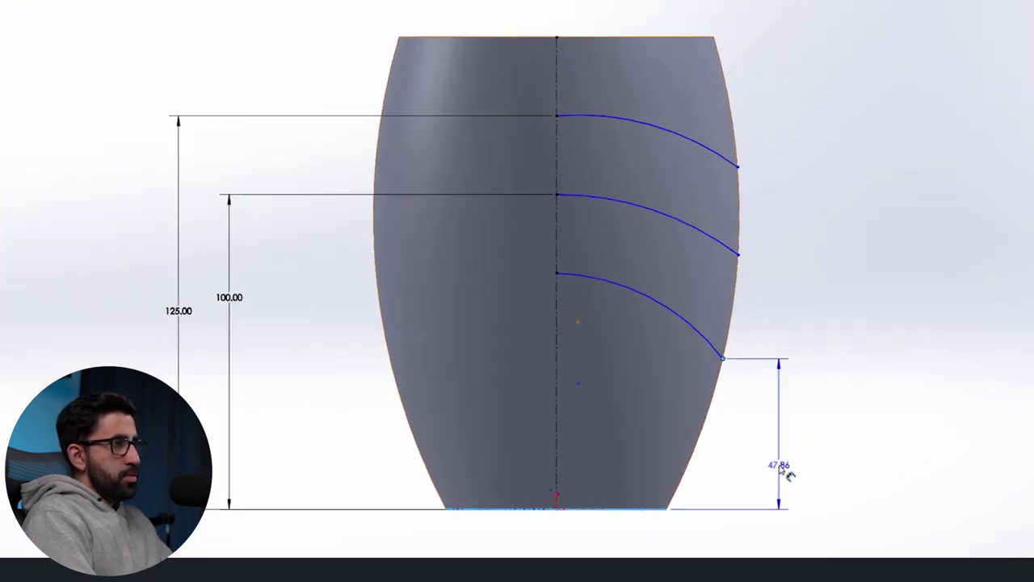
{"action": "left_click", "coordinate": [779, 466]}
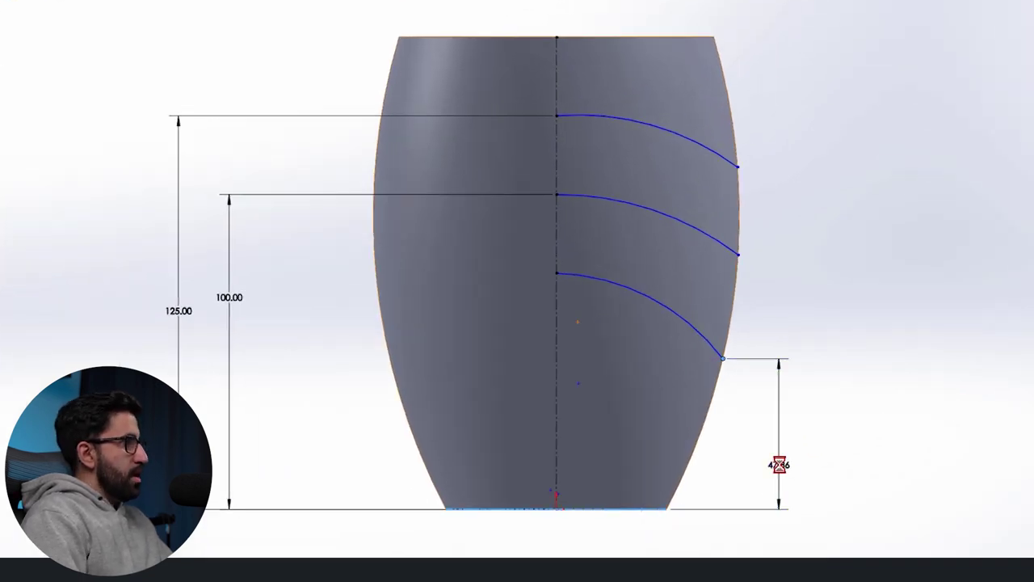
{"action": "type", "text": "10"}
{"action": "key", "text": "Return"}
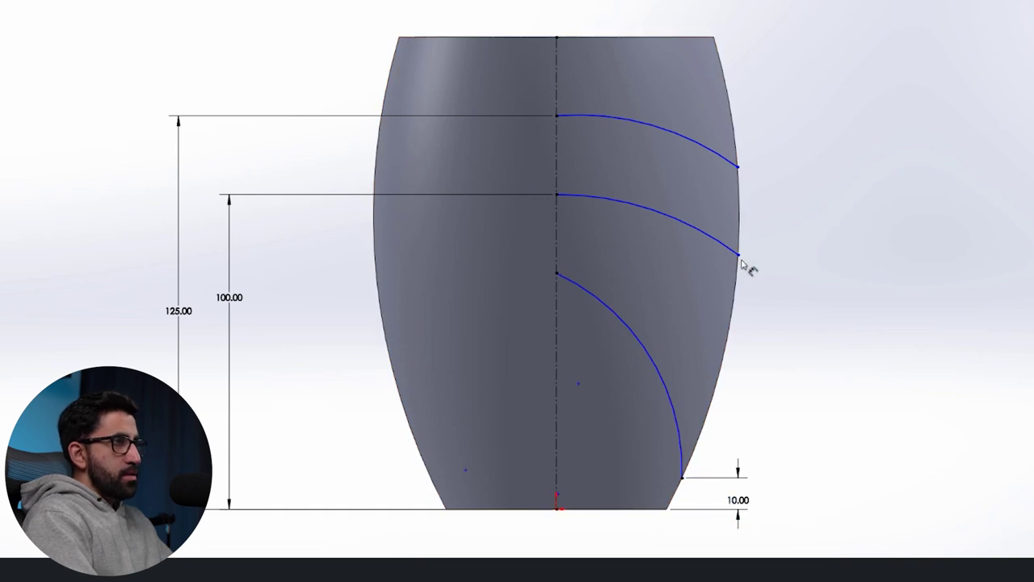
- Dimension the height of the middle arc's silhouette endpoint above the vase's base to 50 mm
{"action": "left_click", "coordinate": [624, 509]}
{"action": "left_click", "coordinate": [738, 254]}
{"action": "left_click", "coordinate": [804, 392]}
{"action": "type", "text": "50"}
{"action": "key", "text": "Return"}
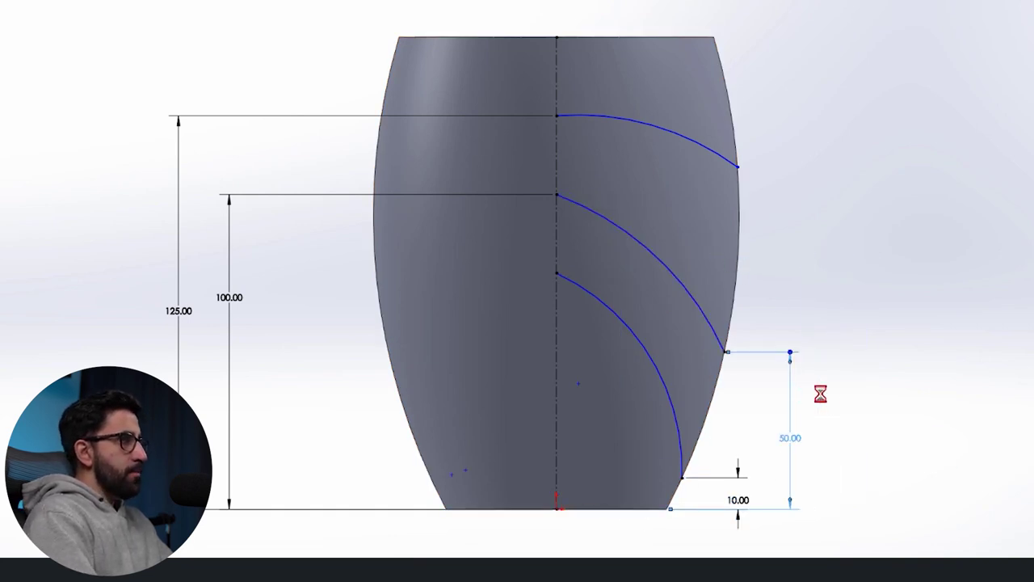
- Dimension the height of the uppermost arc's silhouette endpoint above the vase's base to 90 mm
{"action": "left_click", "coordinate": [582, 509]}
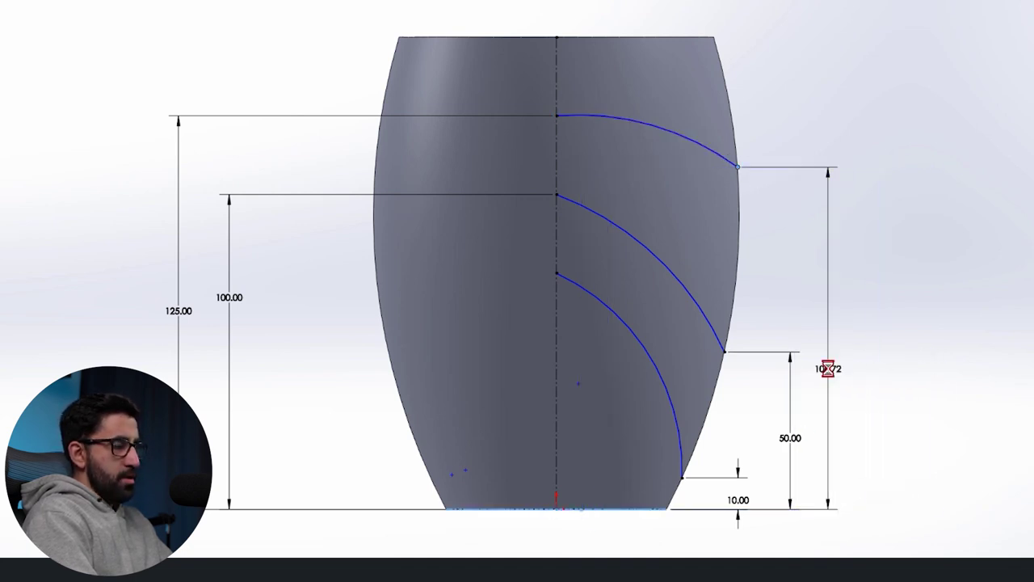
{"action": "left_click", "coordinate": [827, 366]}
{"action": "type", "text": "90"}
{"action": "key", "text": "Return"}
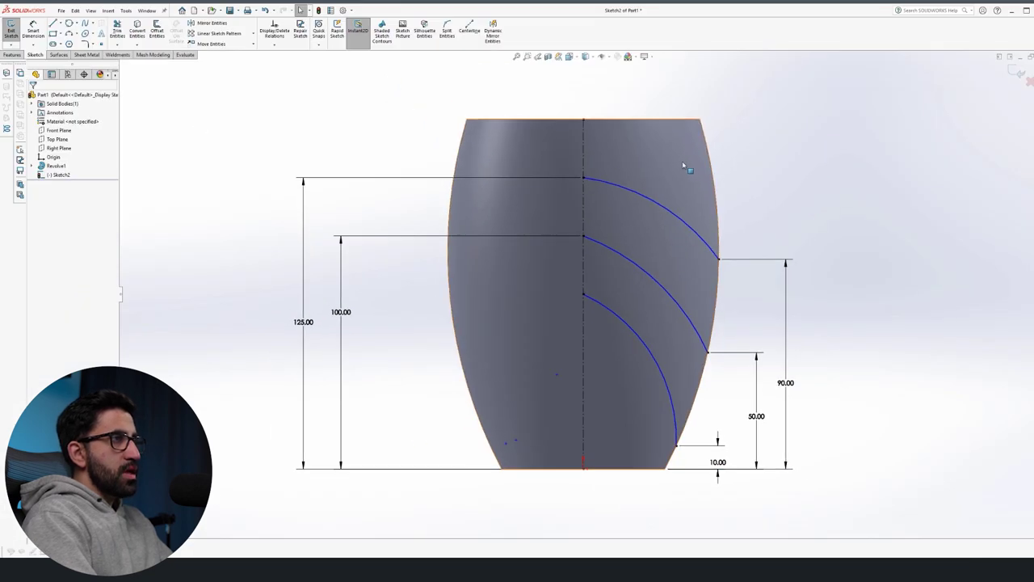
- Add an Equal relation between the three sketched arcs
{"action": "left_click_drag", "start_coordinate": [683, 166], "coordinate": [614, 316]}
{"action": "left_click_drag", "start_coordinate": [609, 364], "coordinate": [609, 365]}
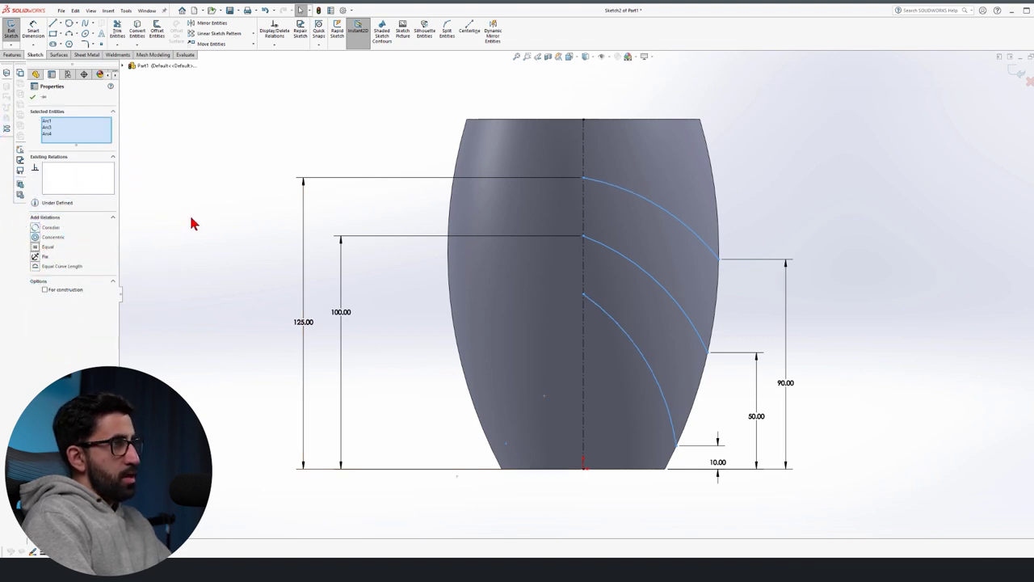
{"action": "key", "text": "Escape"}
- Dimension the uppermost arc's radius to 200 mm
{"action": "right_click_drag", "start_coordinate": [859, 289], "coordinate": [801, 121]}
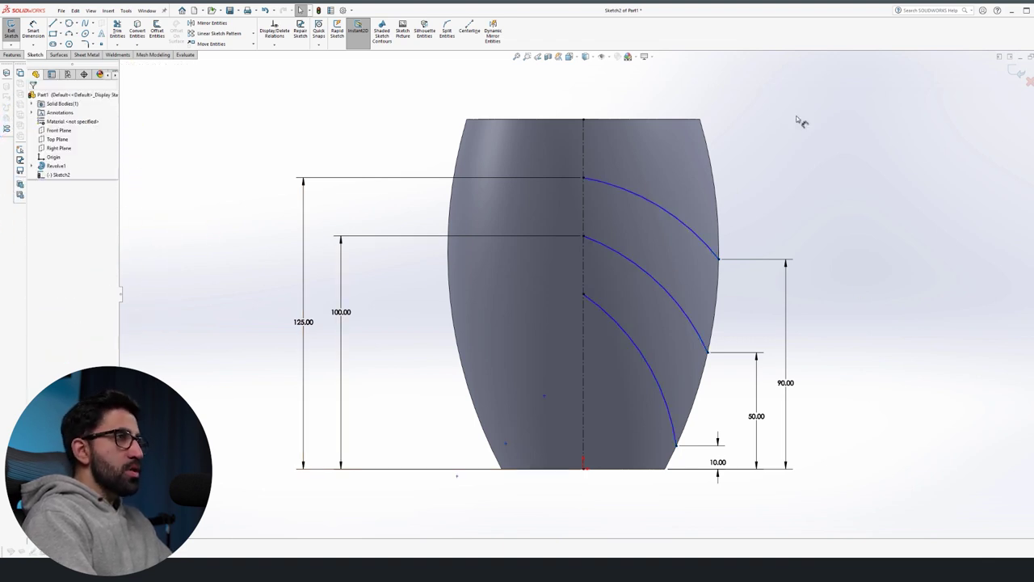
{"action": "left_click", "coordinate": [652, 203]}
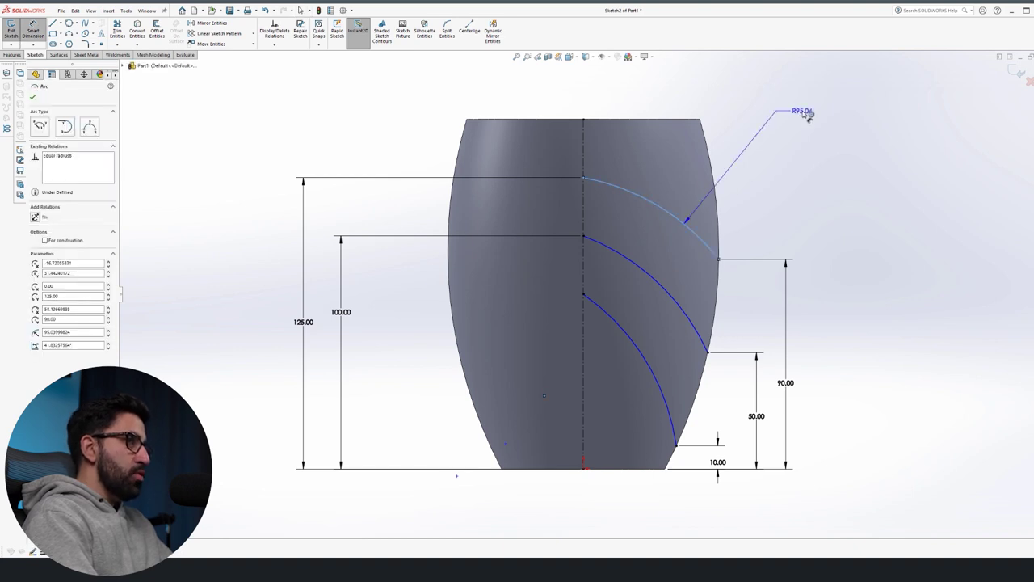
{"action": "left_click", "coordinate": [784, 115]}
{"action": "type", "text": "200"}
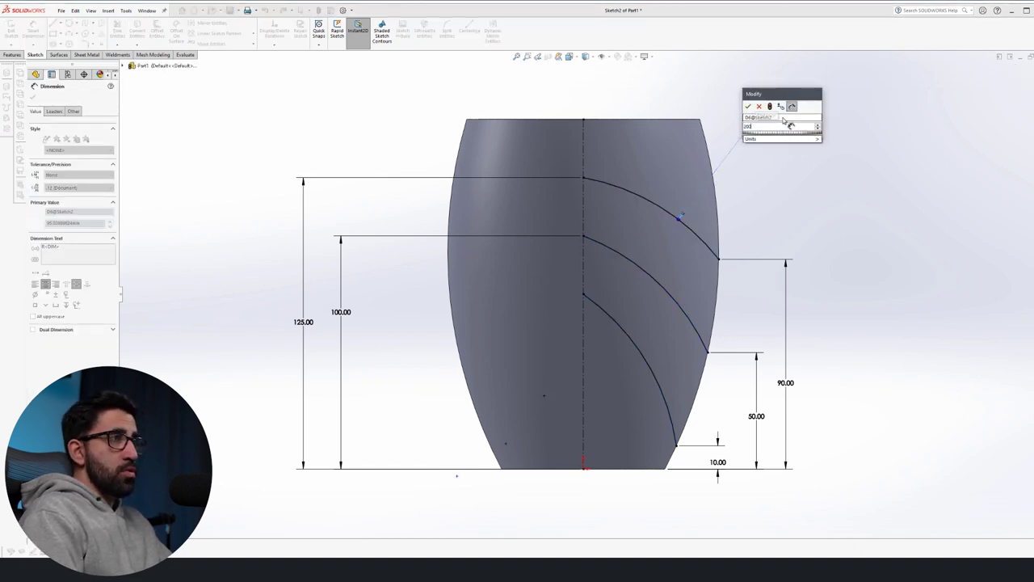
{"action": "key", "text": "Return"}
{"action": "key", "text": "Escape"}
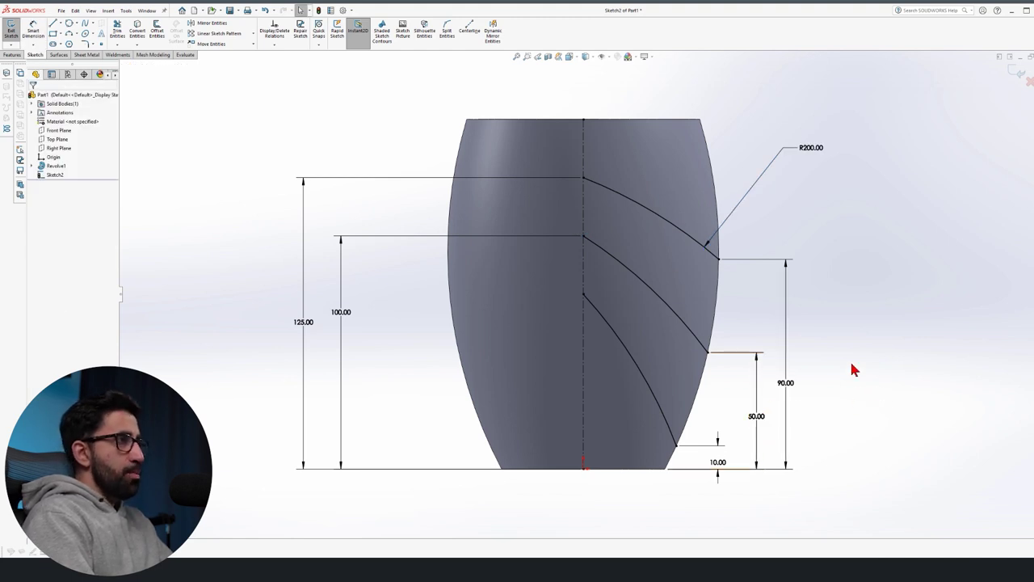
- Try to mirror the three arcs by selecting them together with the vertical centerline before starting Mirror Entities
{"action": "left_click_drag", "start_coordinate": [650, 145], "coordinate": [633, 253]}
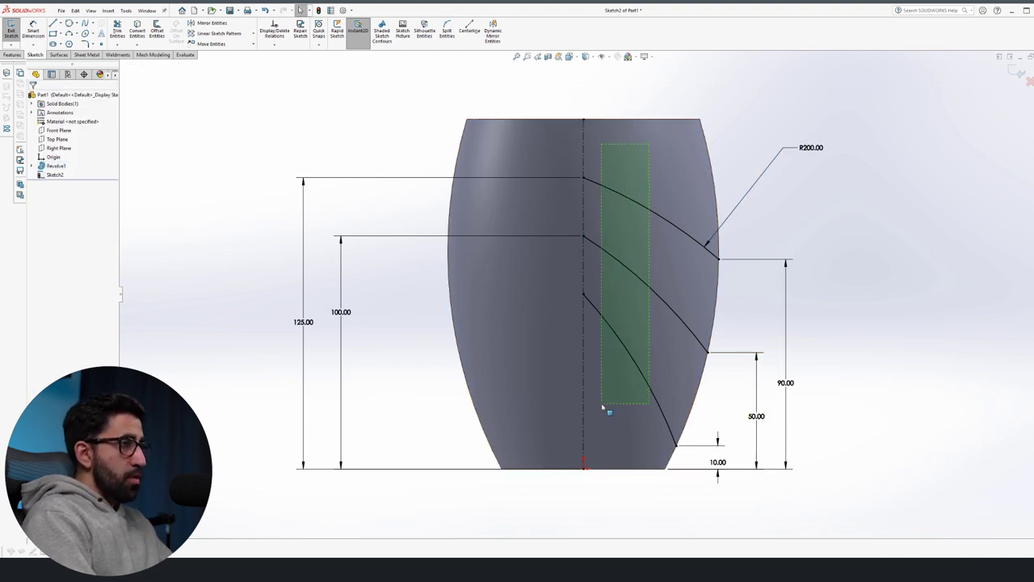
{"action": "left_click_drag", "start_coordinate": [602, 402], "coordinate": [502, 408]}
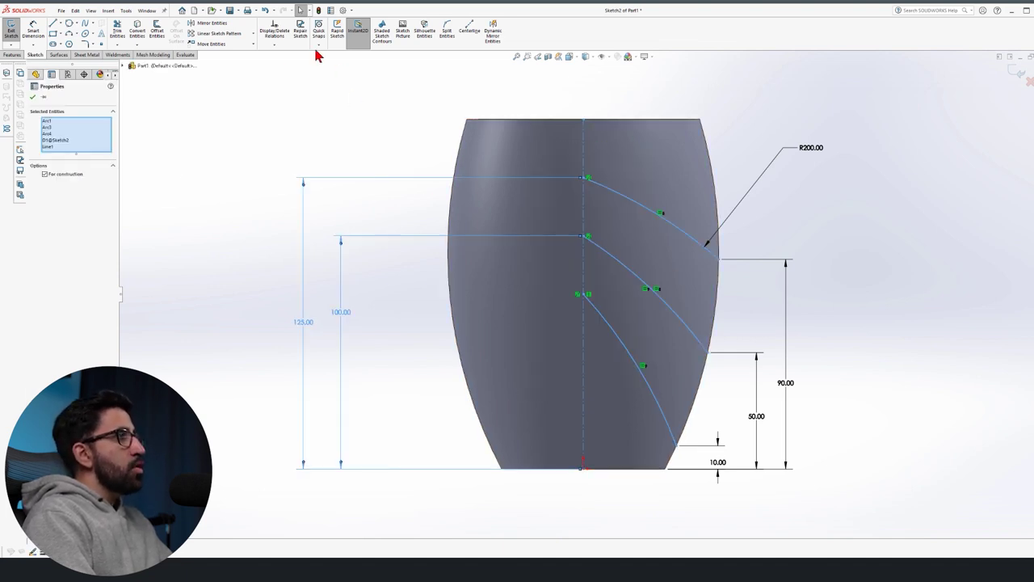
{"action": "left_click", "coordinate": [216, 24]}
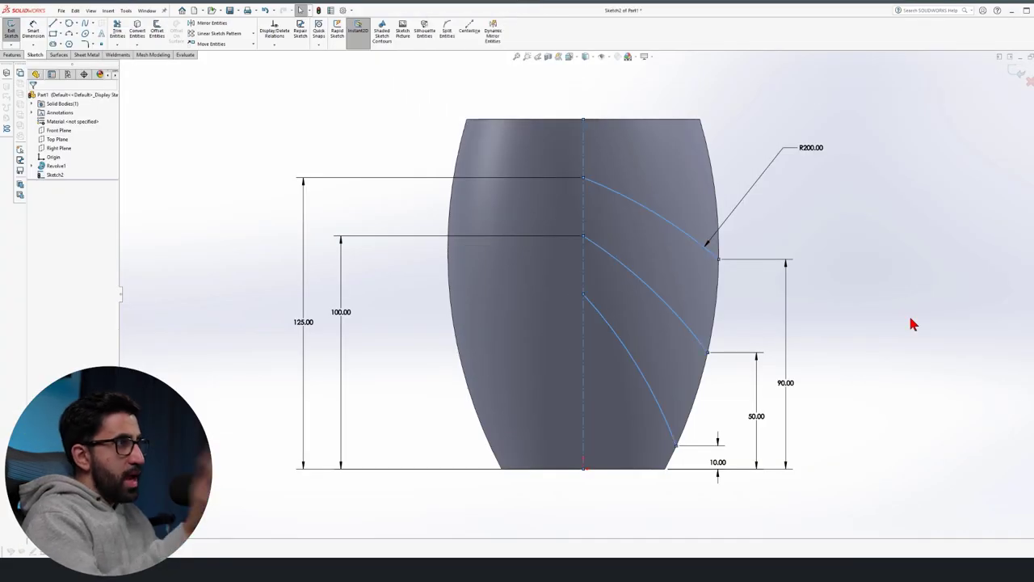
{"action": "left_click", "coordinate": [912, 324]}
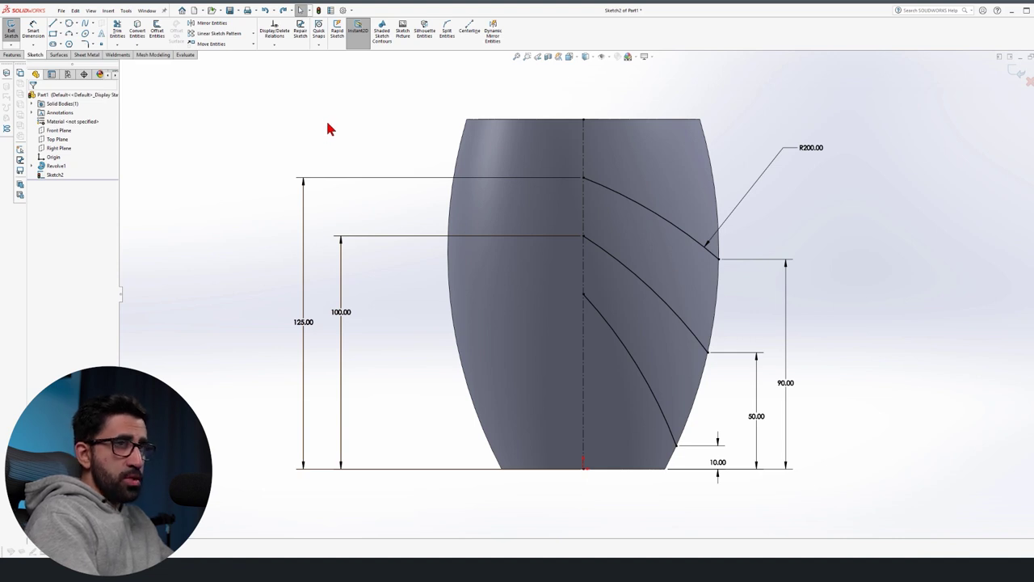
- Mirror the three arcs about the vertical centerline by choosing the arcs and the mirror line separately, and undo that mirror
{"action": "left_click", "coordinate": [211, 24]}
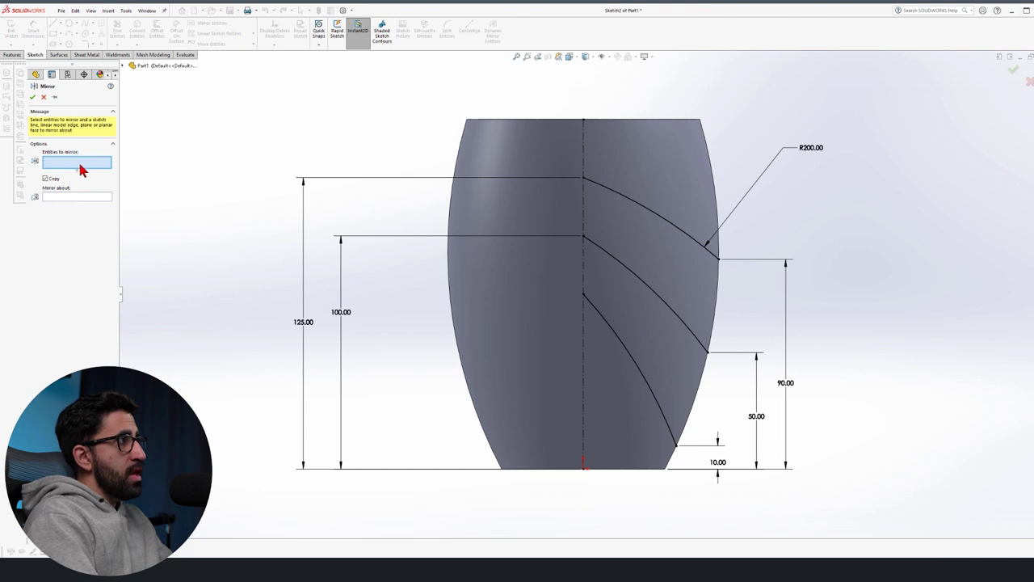
{"action": "left_click", "coordinate": [623, 201]}
{"action": "left_click", "coordinate": [623, 268]}
{"action": "left_click", "coordinate": [607, 322]}
{"action": "left_click", "coordinate": [71, 209]}
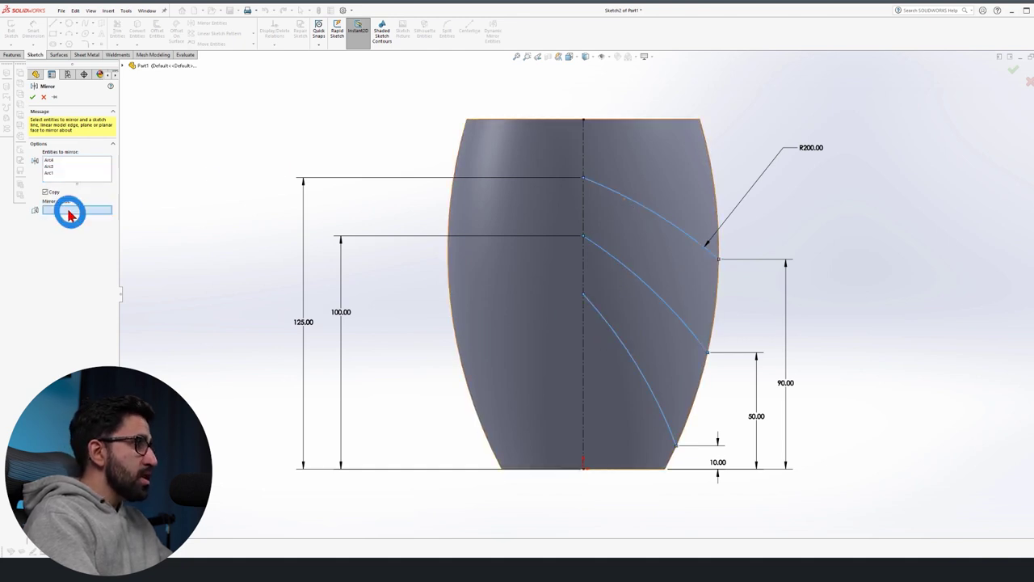
{"action": "left_click", "coordinate": [584, 205]}
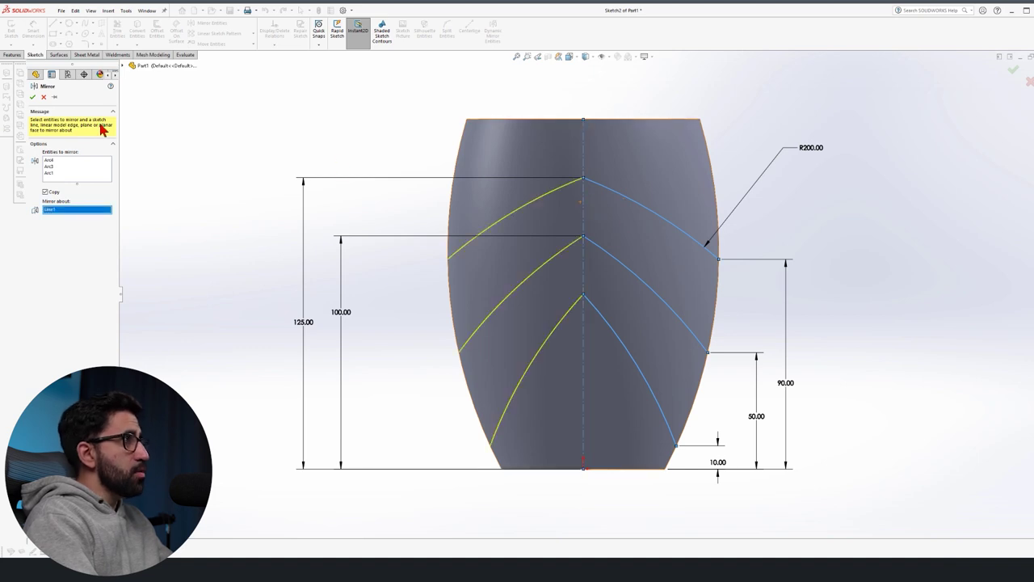
{"action": "left_click", "coordinate": [33, 97]}
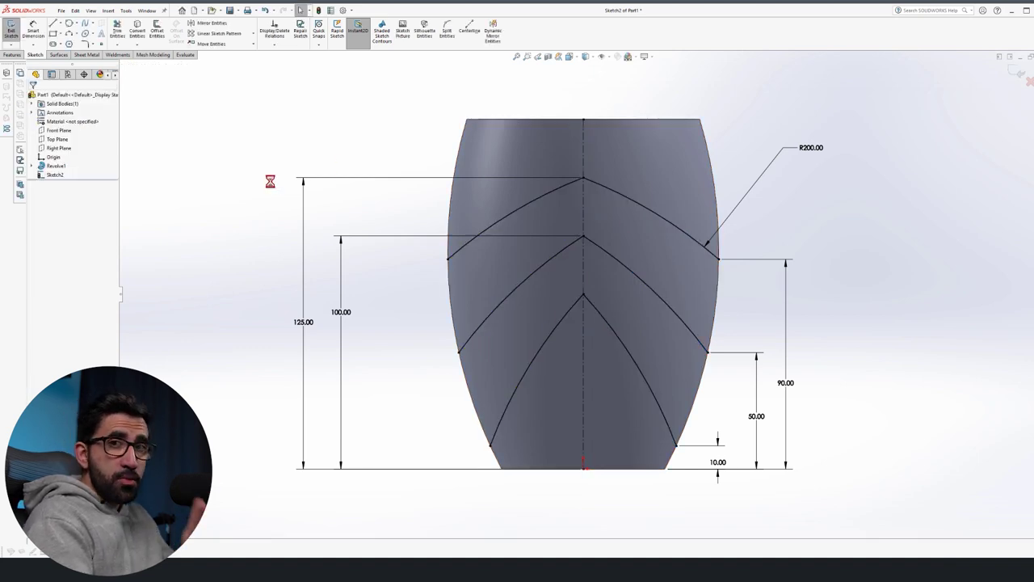
{"action": "key", "text": "ctrl+z"}
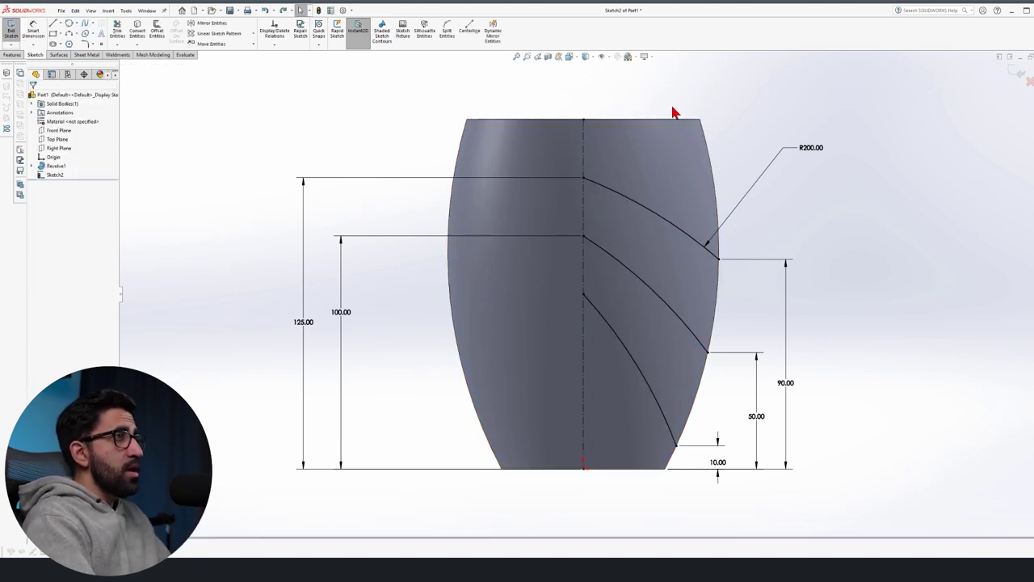
- Mirror the three arcs to the vase's other half by preselecting them with the vertical centerline
{"action": "left_click_drag", "start_coordinate": [631, 78], "coordinate": [529, 380]}
{"action": "left_click", "coordinate": [214, 23]}
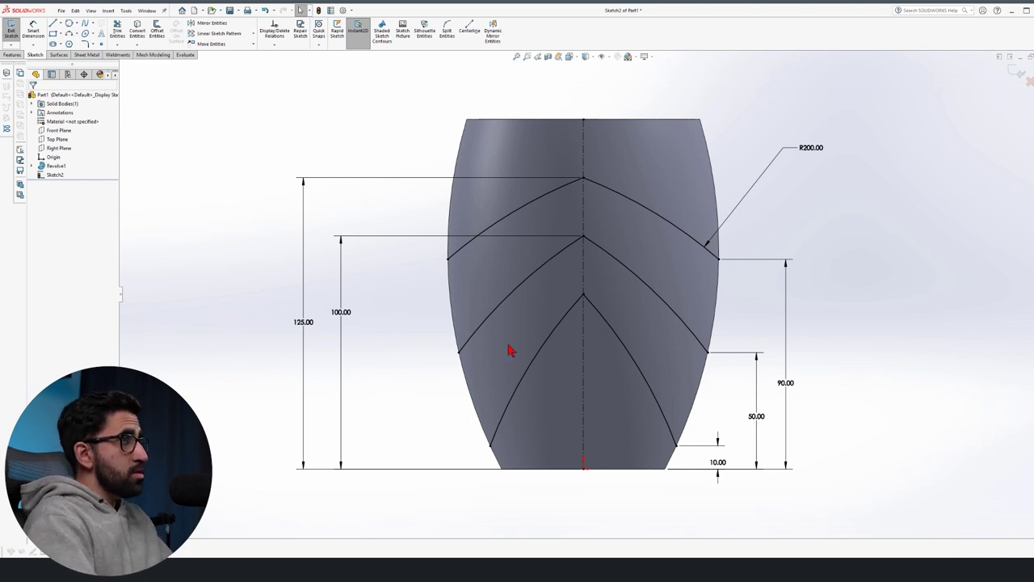
- Add a 20 mm sketch fillet at the apex where the uppermost pair of arcs meets
{"action": "left_click", "coordinate": [84, 44]}
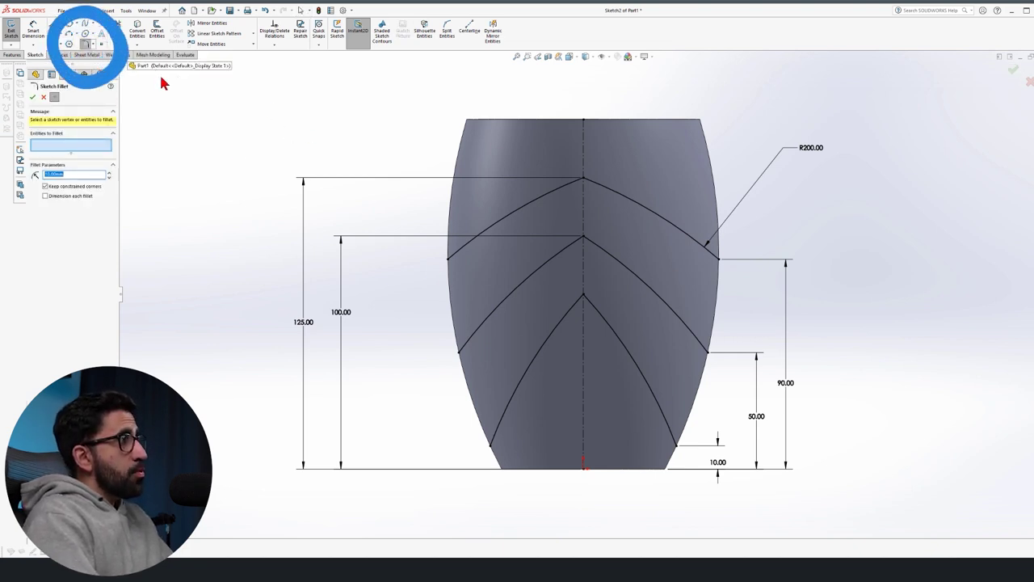
{"action": "left_click", "coordinate": [608, 190]}
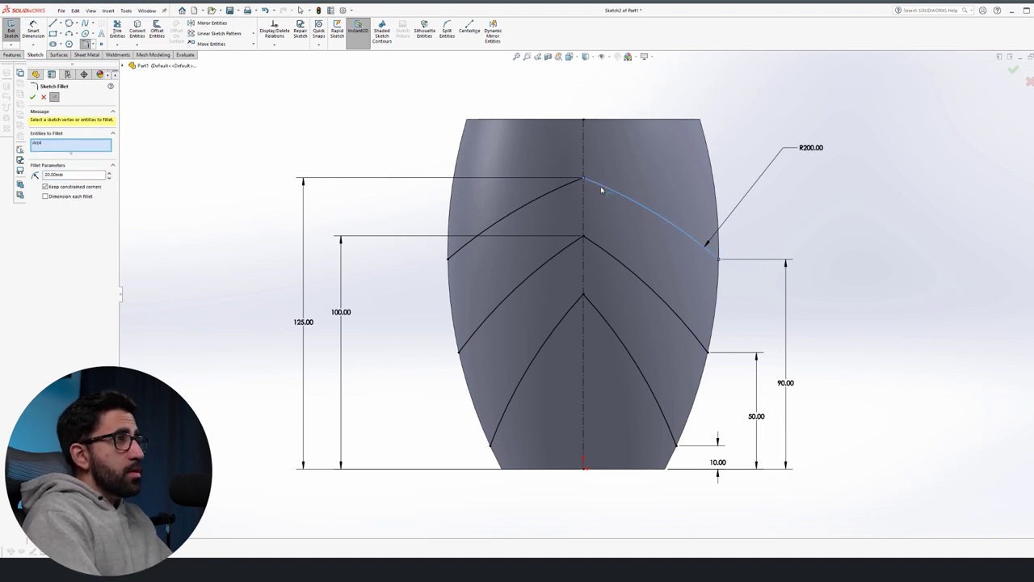
{"action": "left_click", "coordinate": [561, 192]}
{"action": "left_click", "coordinate": [535, 294]}
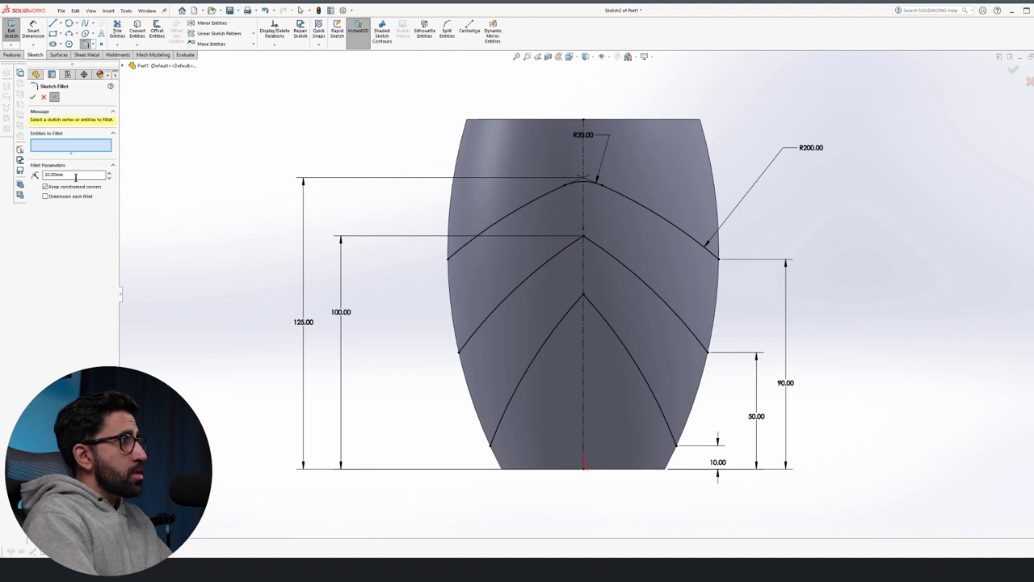
- Add a 15 mm sketch fillet at the apex where the middle pair of arcs meets
{"action": "left_click", "coordinate": [610, 254]}
{"action": "left_click", "coordinate": [573, 253]}
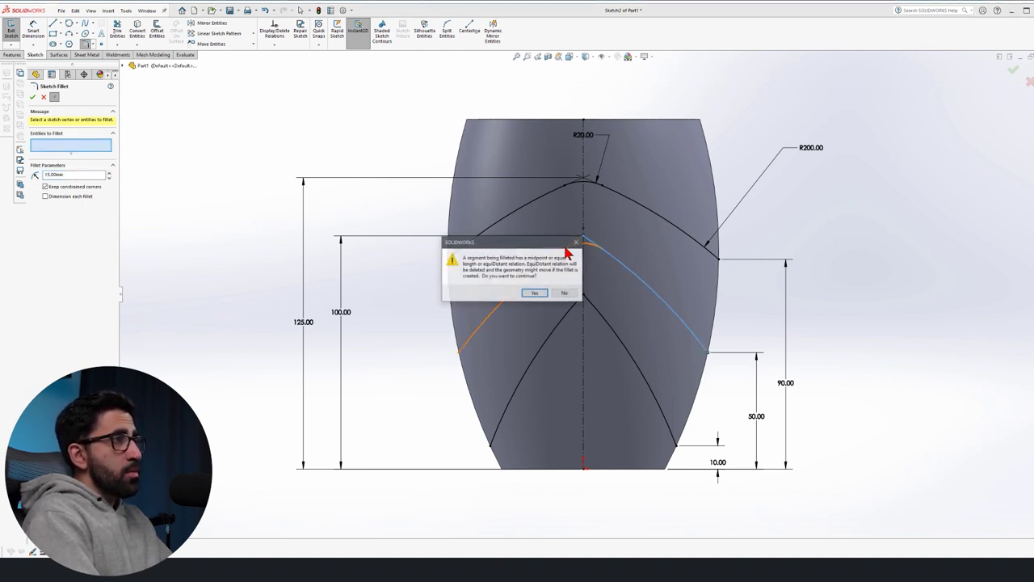
{"action": "left_click", "coordinate": [543, 296]}
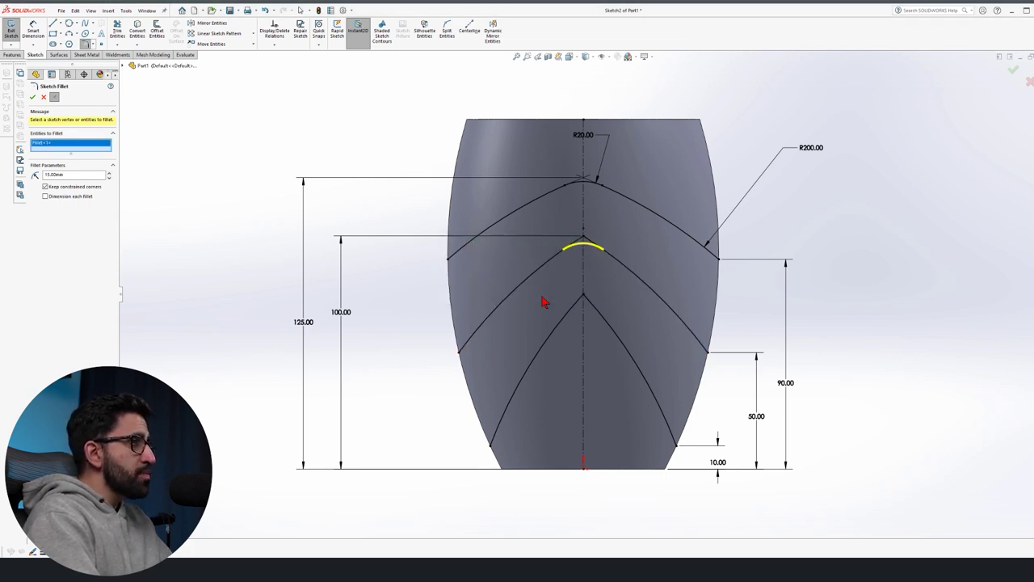
{"action": "right_click", "coordinate": [544, 301]}
- Add a 10 mm sketch fillet at the apex where the lowest pair of arcs meets, and exit the sketch
{"action": "double_click", "coordinate": [72, 175]}
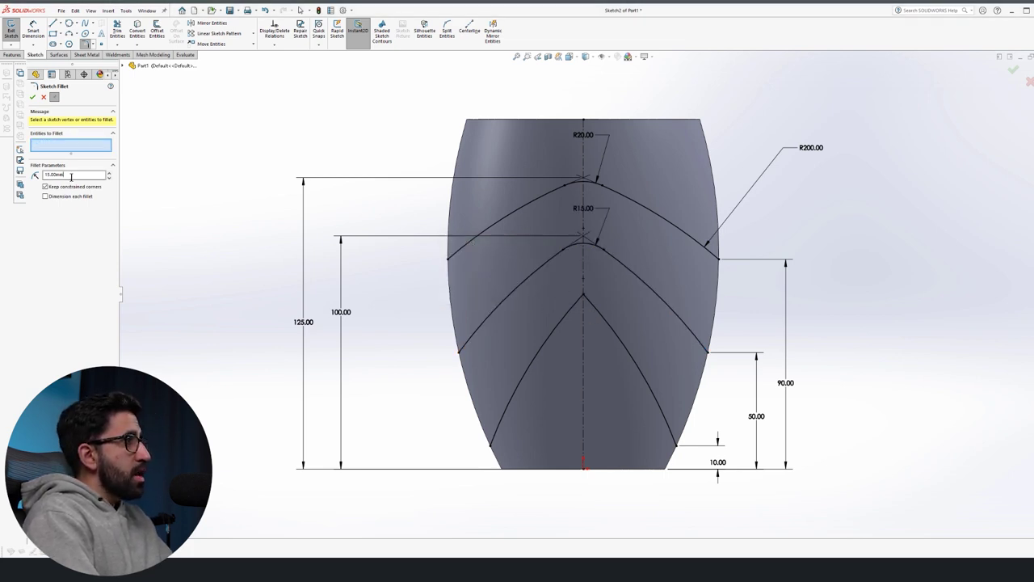
{"action": "key", "text": "Return"}
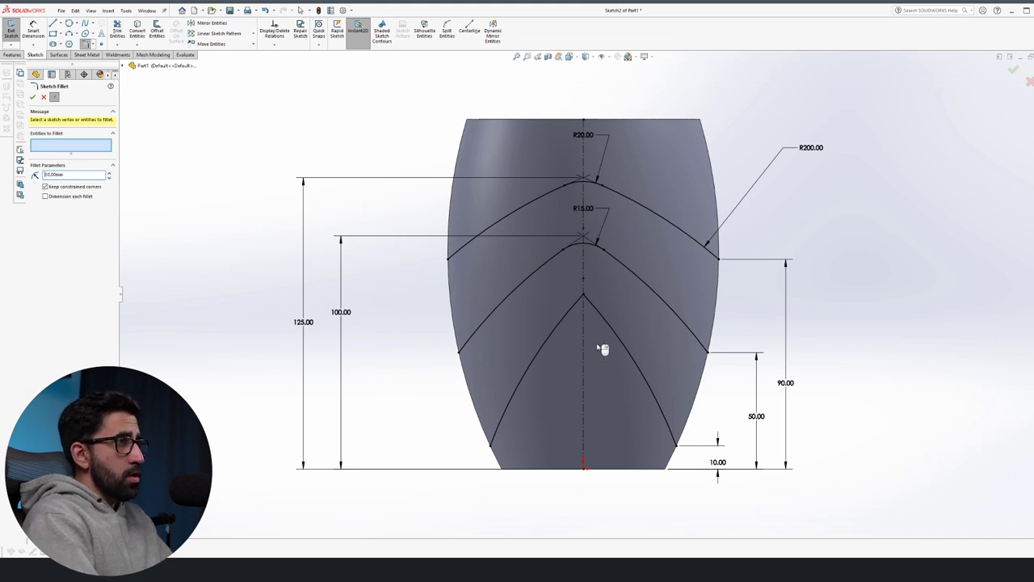
{"action": "left_click", "coordinate": [606, 325]}
{"action": "left_click", "coordinate": [569, 307]}
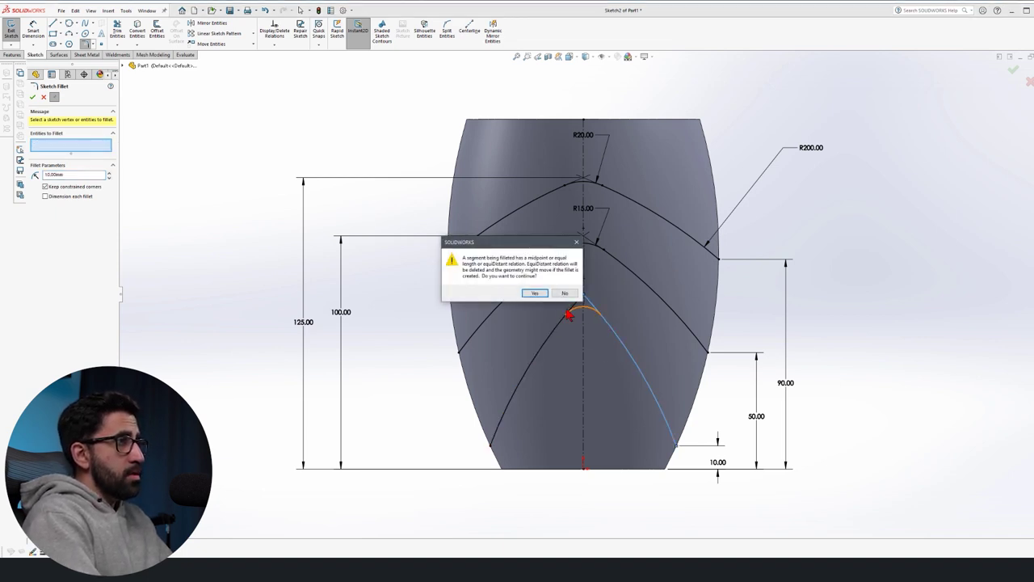
{"action": "left_click", "coordinate": [535, 293]}
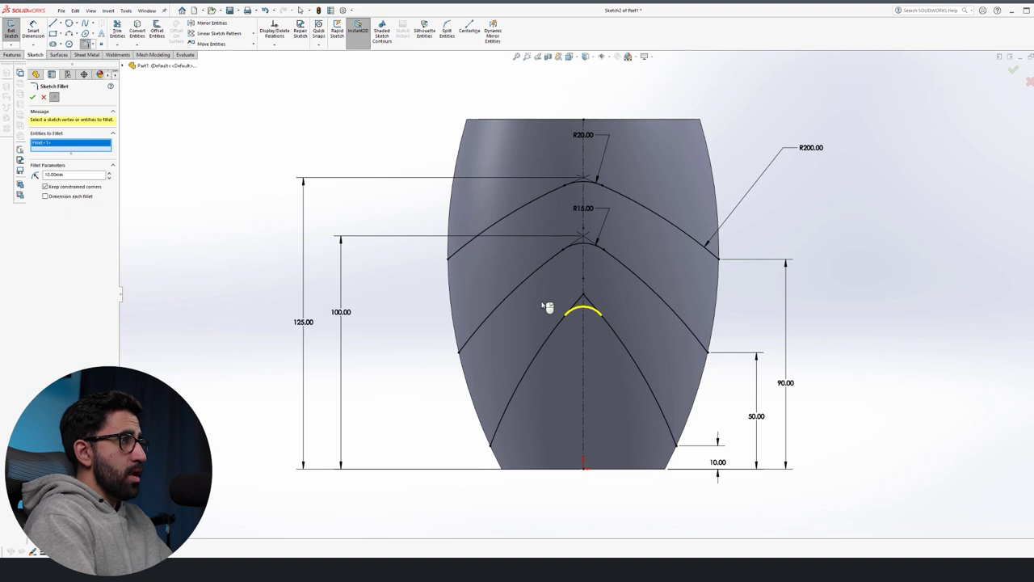
{"action": "left_click", "coordinate": [33, 97]}
{"action": "left_click", "coordinate": [1015, 72]}
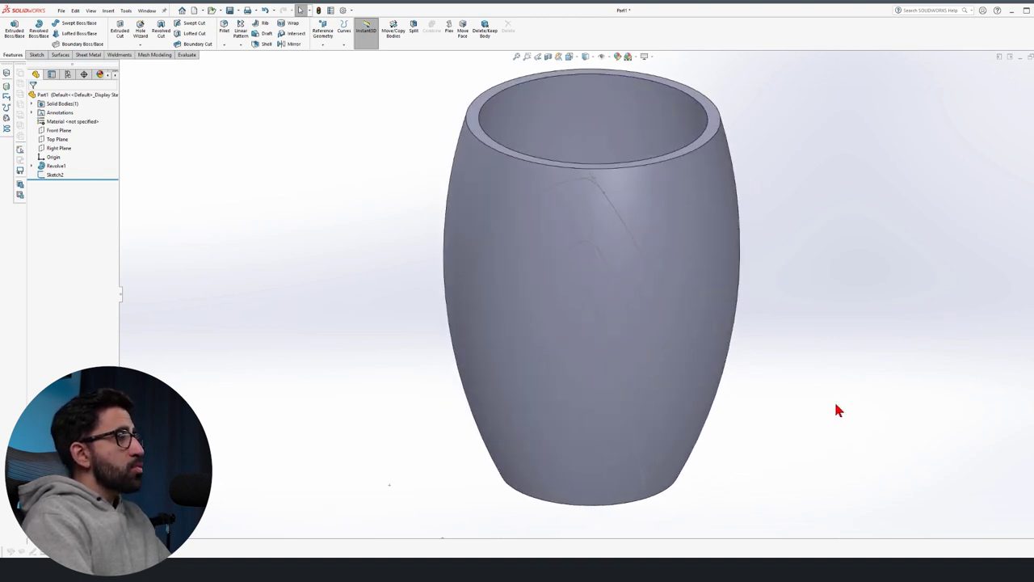
- Create a projection split line from the arc sketch on the vase's outer face
{"action": "left_click", "coordinate": [6, 74]}
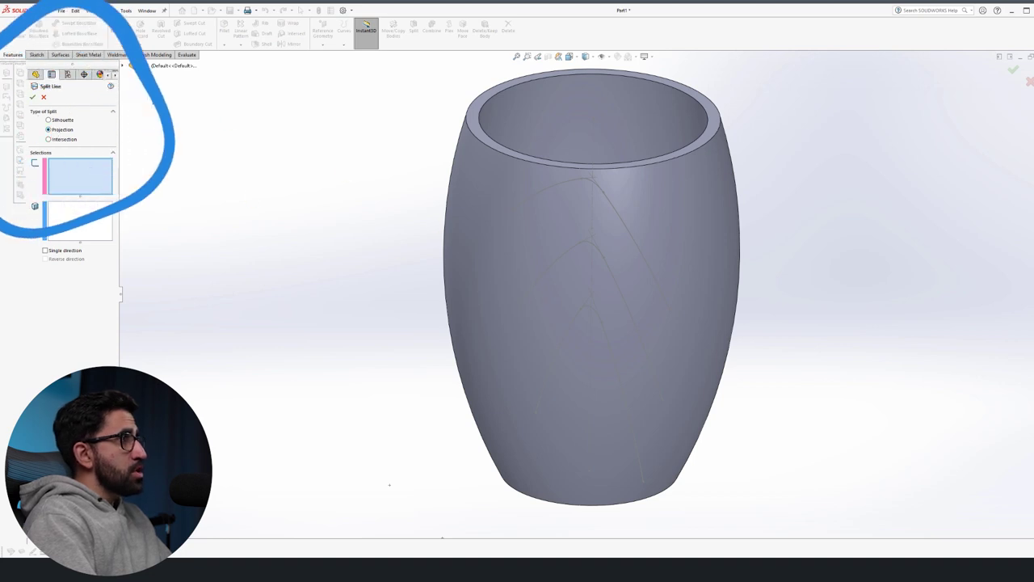
{"action": "left_click", "coordinate": [555, 194]}
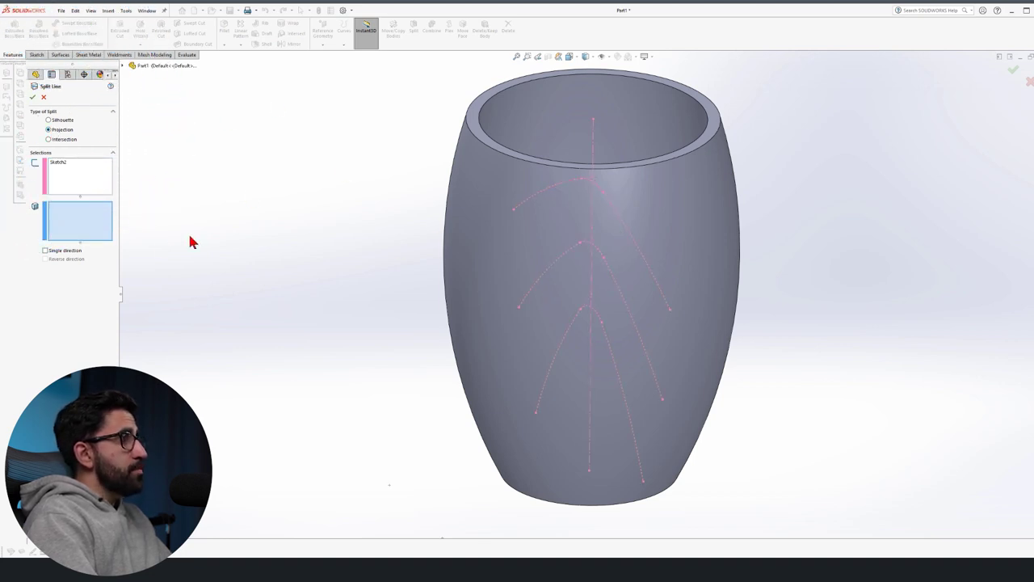
{"action": "left_click", "coordinate": [507, 194]}
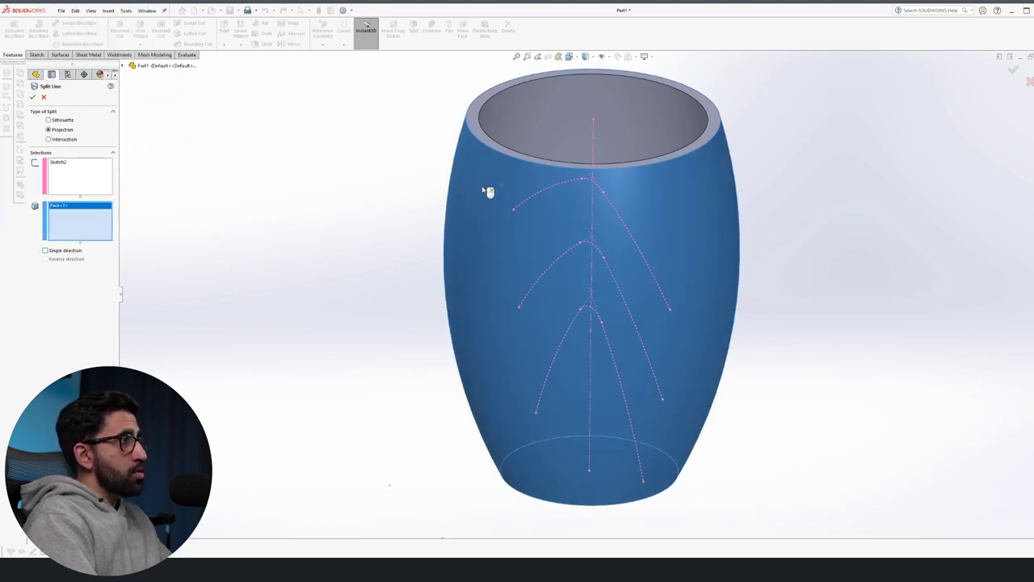
{"action": "left_click", "coordinate": [34, 97]}
- Offset the vase's uppermost outer face outward by 6 mm as a surface
{"action": "middle_click_drag", "start_coordinate": [318, 363], "coordinate": [310, 410]}
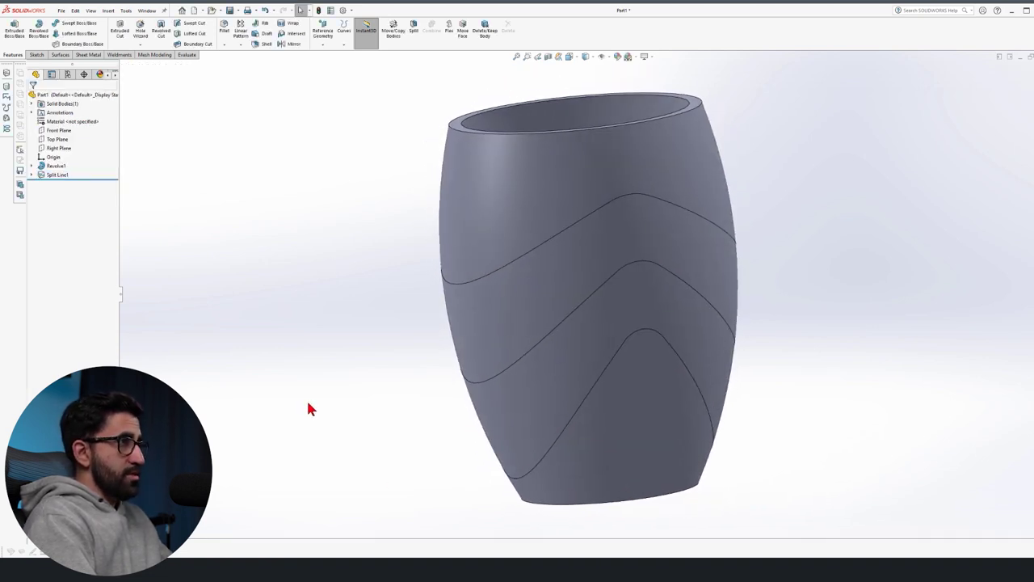
{"action": "left_click", "coordinate": [69, 56]}
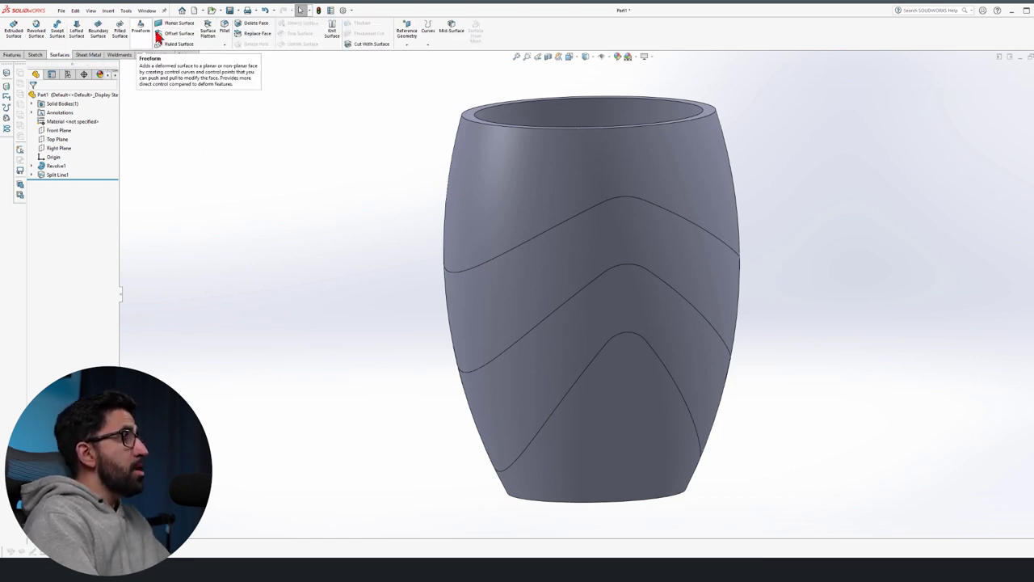
{"action": "left_click", "coordinate": [180, 34]}
{"action": "left_click", "coordinate": [500, 180]}
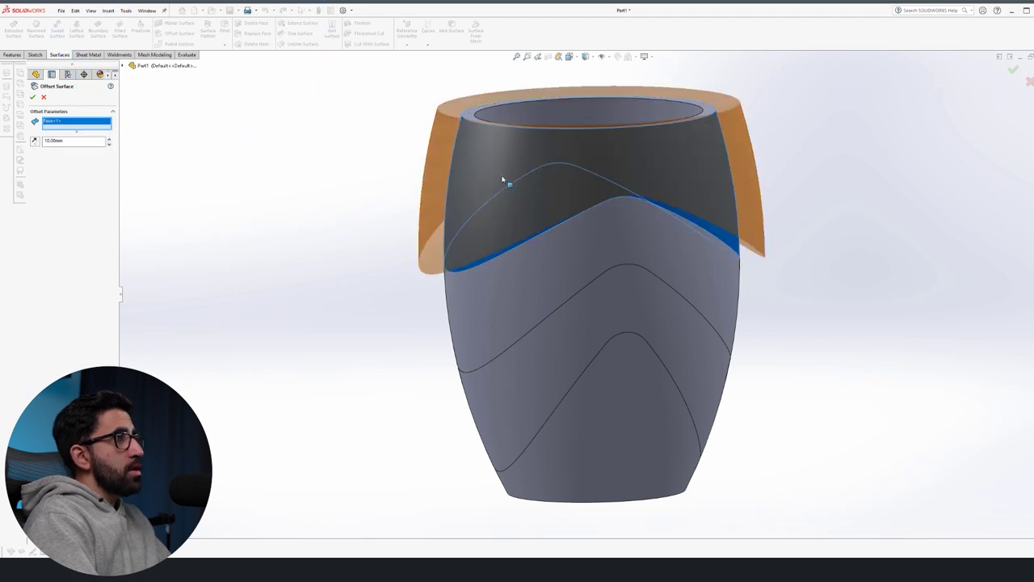
{"action": "double_click", "coordinate": [76, 140]}
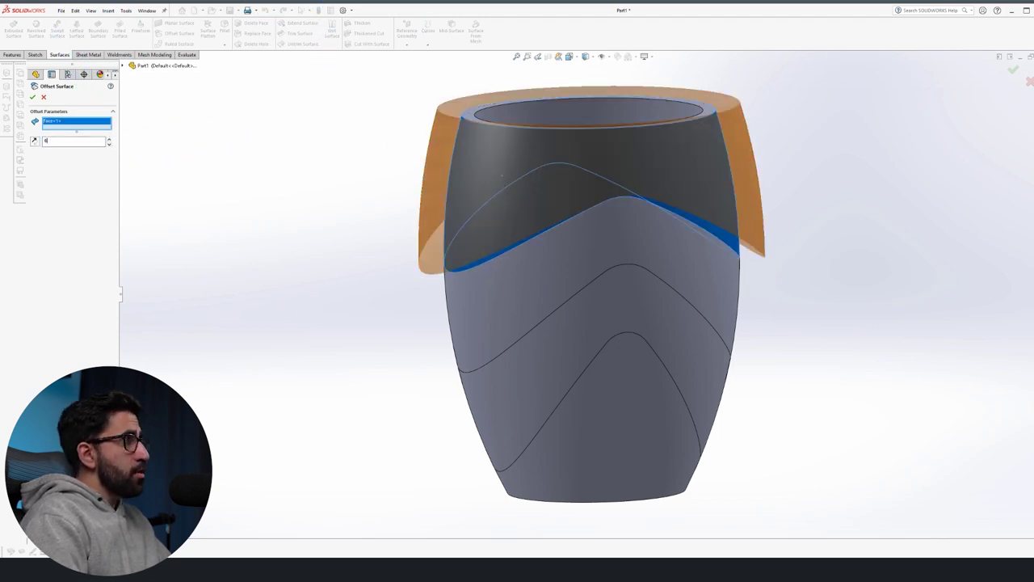
{"action": "type", "text": "8"}
{"action": "key", "text": "Return"}
{"action": "left_click", "coordinate": [33, 97]}
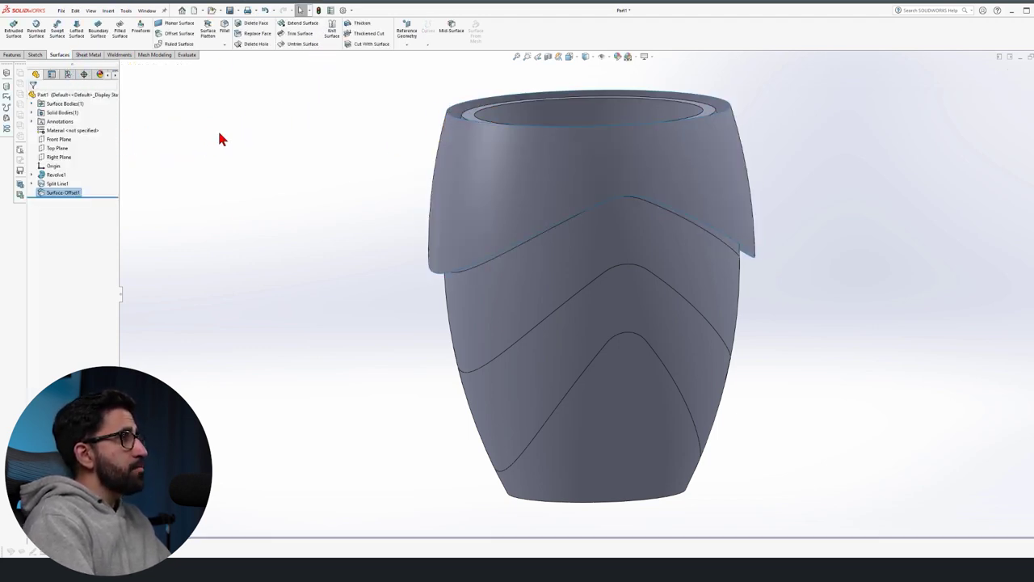
- Offset the outer band between the upper and middle split lines outward by 4 mm
{"action": "left_click", "coordinate": [173, 36]}
{"action": "left_click", "coordinate": [480, 287]}
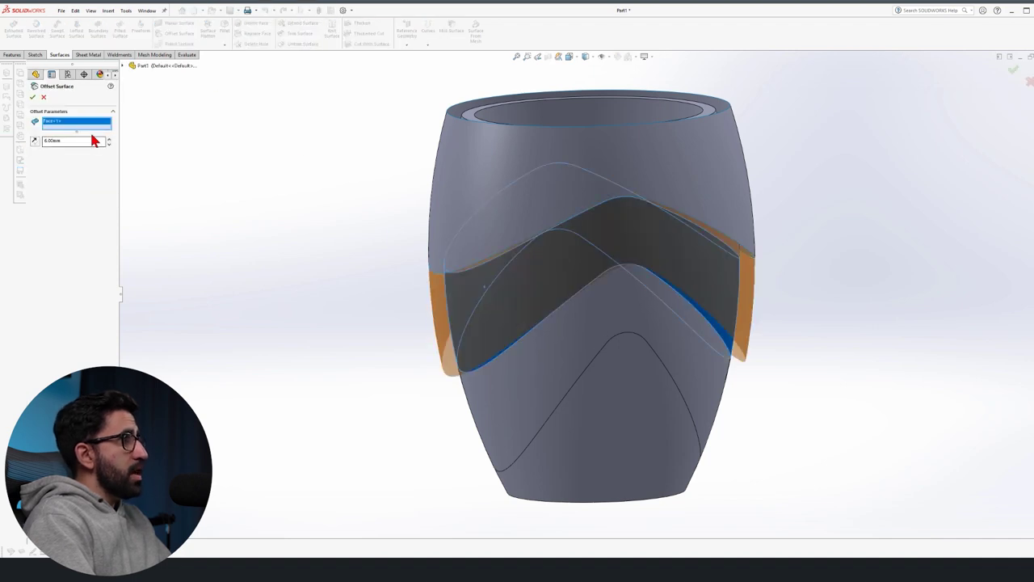
{"action": "type", "text": "5"}
{"action": "key", "text": "Return"}
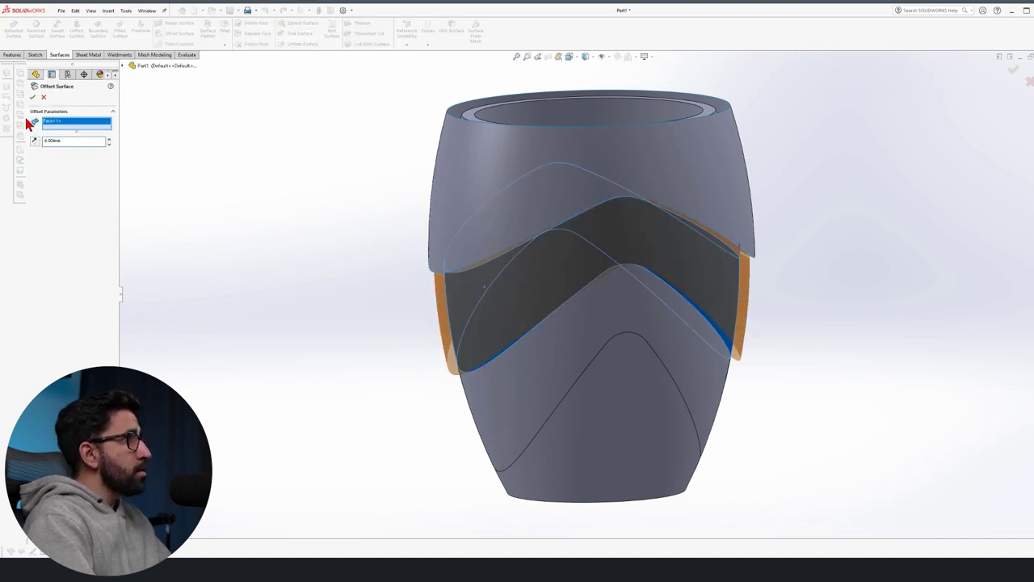
{"action": "left_click", "coordinate": [32, 97]}
- Offset the outer band between the middle and lowest split lines outward by 2 mm
{"action": "left_click", "coordinate": [173, 35]}
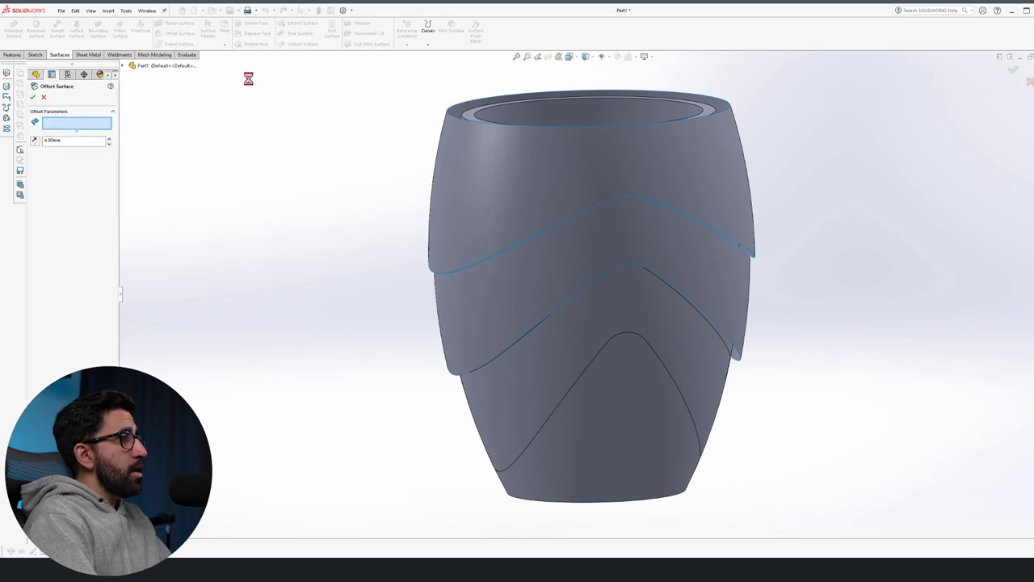
{"action": "left_click", "coordinate": [539, 356]}
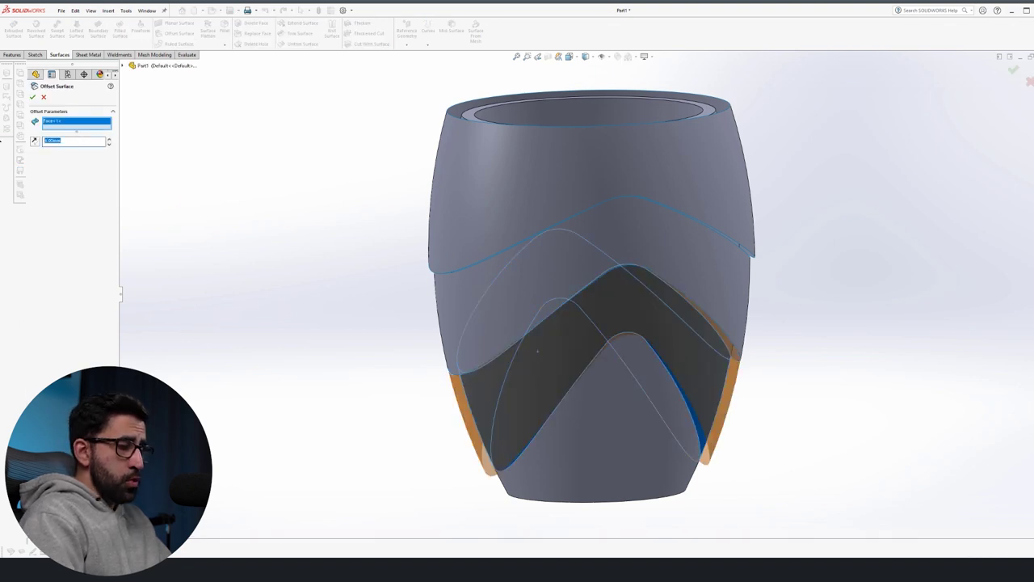
{"action": "type", "text": "2"}
{"action": "key", "text": "Return"}
{"action": "left_click", "coordinate": [34, 97]}
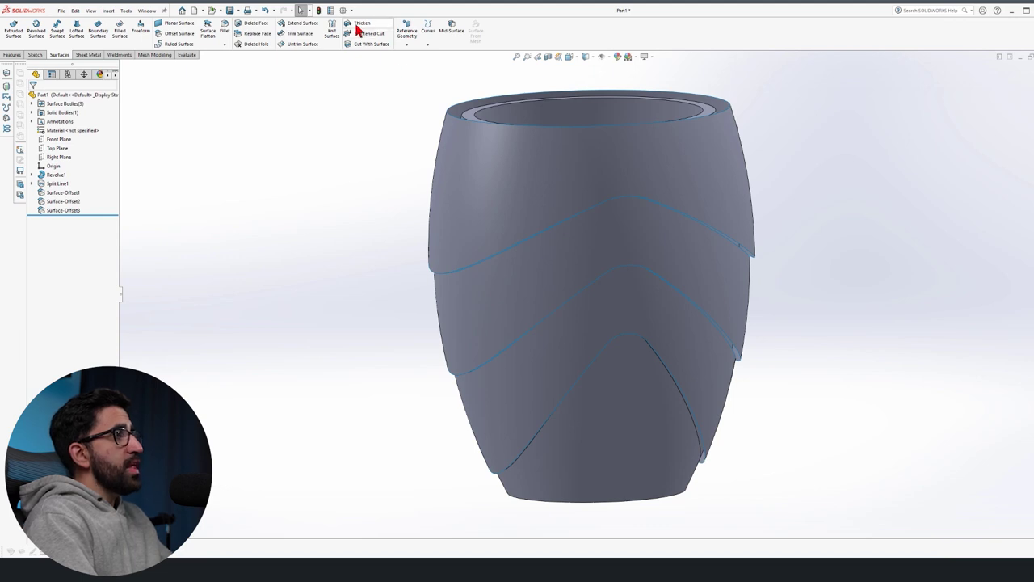
- Thicken the uppermost offset surface by 6 mm inward toward the vase wall, keeping the result merged
{"action": "middle_click_drag", "start_coordinate": [628, 293], "coordinate": [557, 242]}
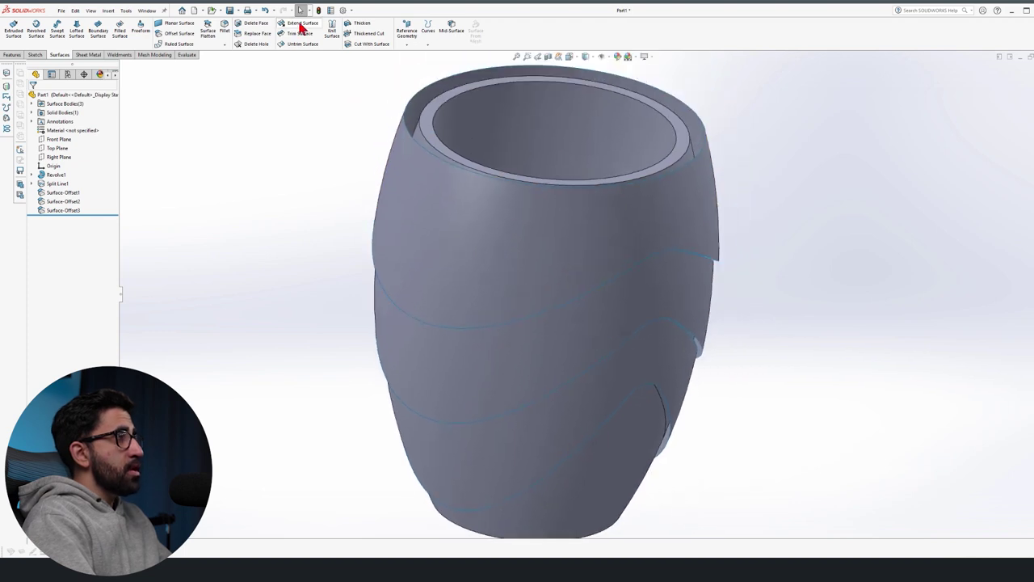
{"action": "left_click", "coordinate": [360, 24]}
{"action": "left_click", "coordinate": [431, 237]}
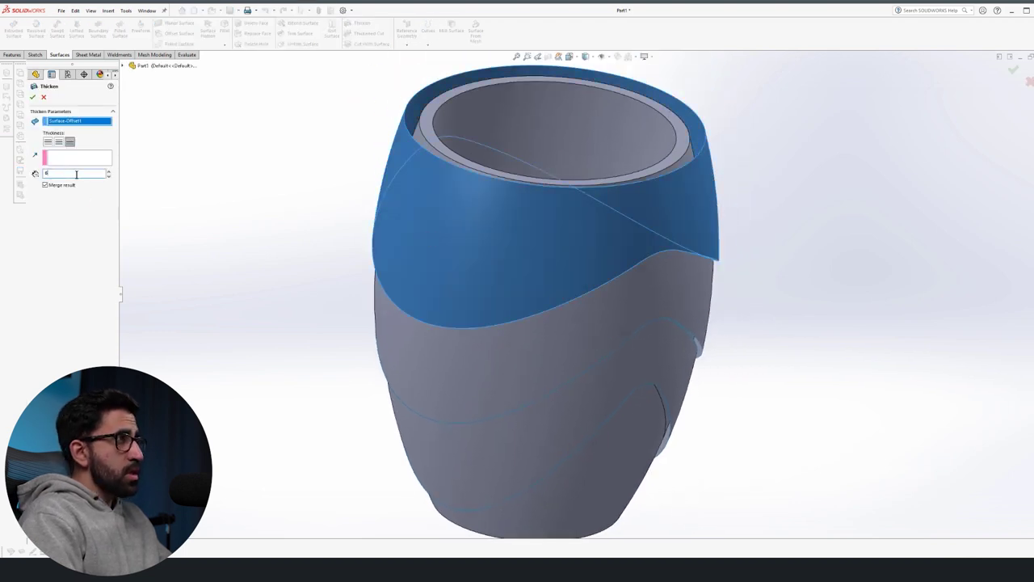
{"action": "key", "text": "Return"}
{"action": "left_click", "coordinate": [47, 142]}
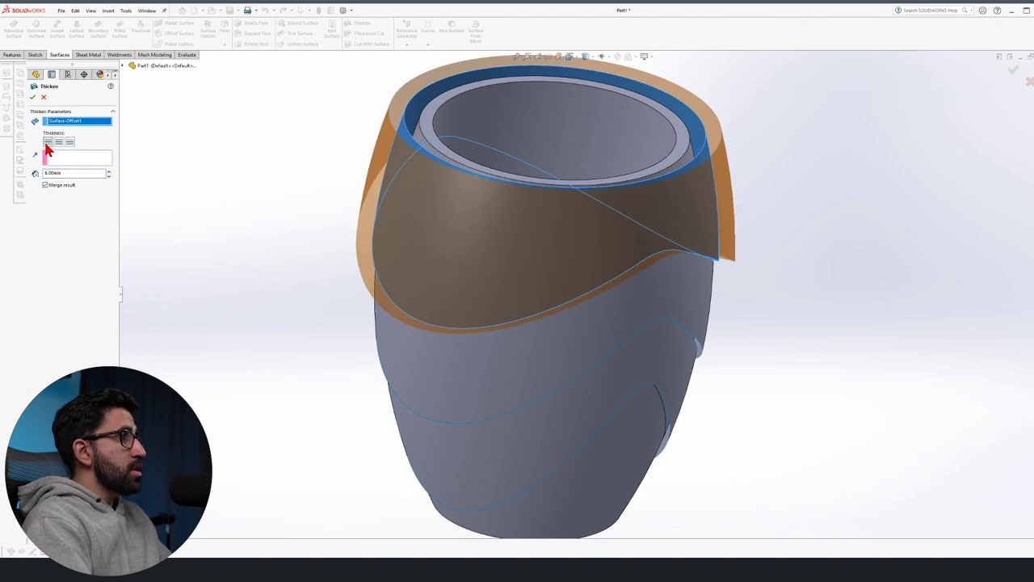
{"action": "left_click", "coordinate": [71, 142]}
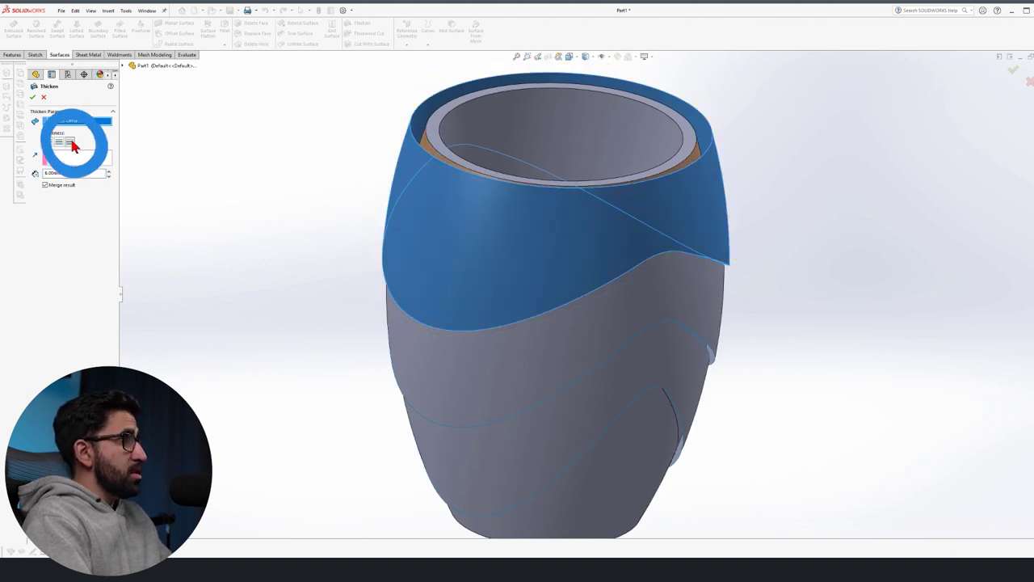
{"action": "left_click", "coordinate": [32, 97]}
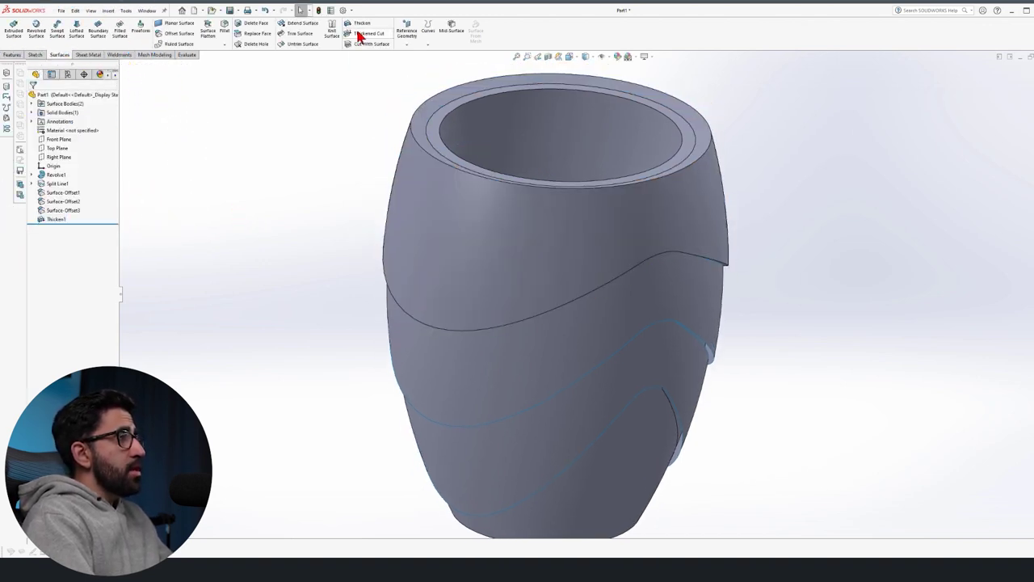
- Thicken the middle offset surface by 4 mm inward as a separate body, with merging of the result turned off
{"action": "left_click", "coordinate": [360, 24]}
{"action": "left_click", "coordinate": [448, 360]}
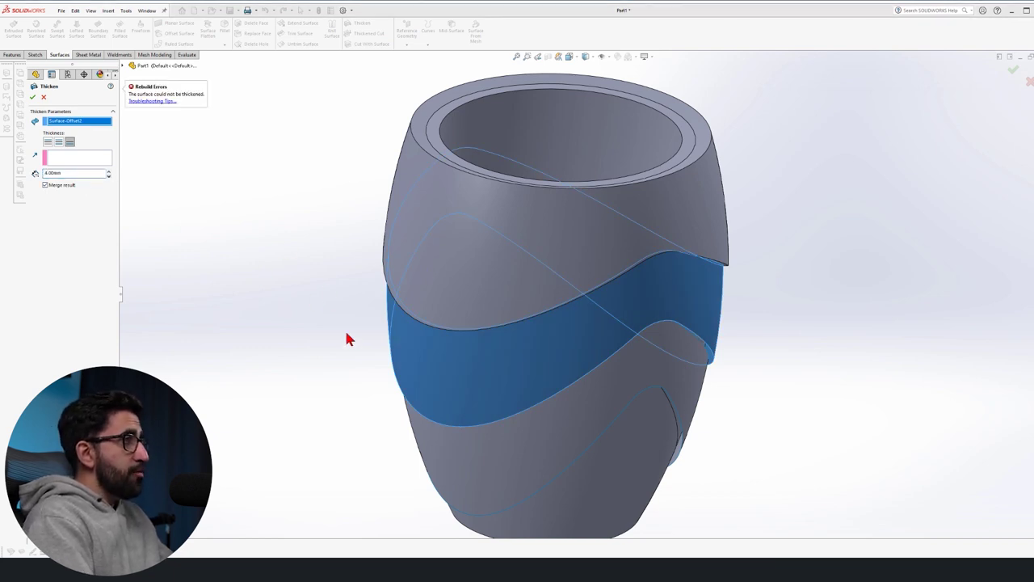
{"action": "left_click", "coordinate": [46, 185]}
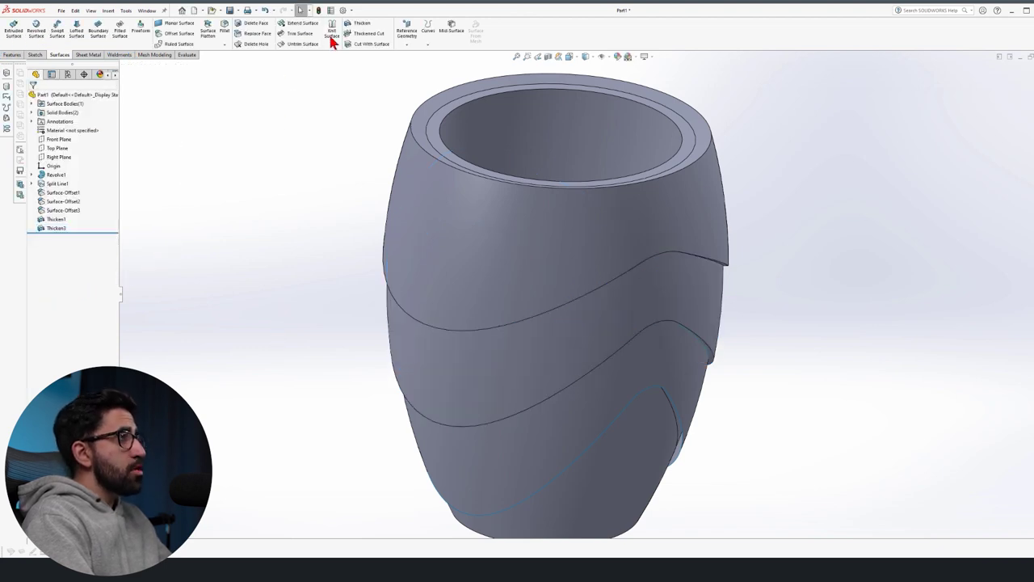
- Thicken the lowest offset surface by 2 mm inward as a separate body, with merging of the result turned off
{"action": "left_click", "coordinate": [365, 24]}
{"action": "left_click", "coordinate": [468, 458]}
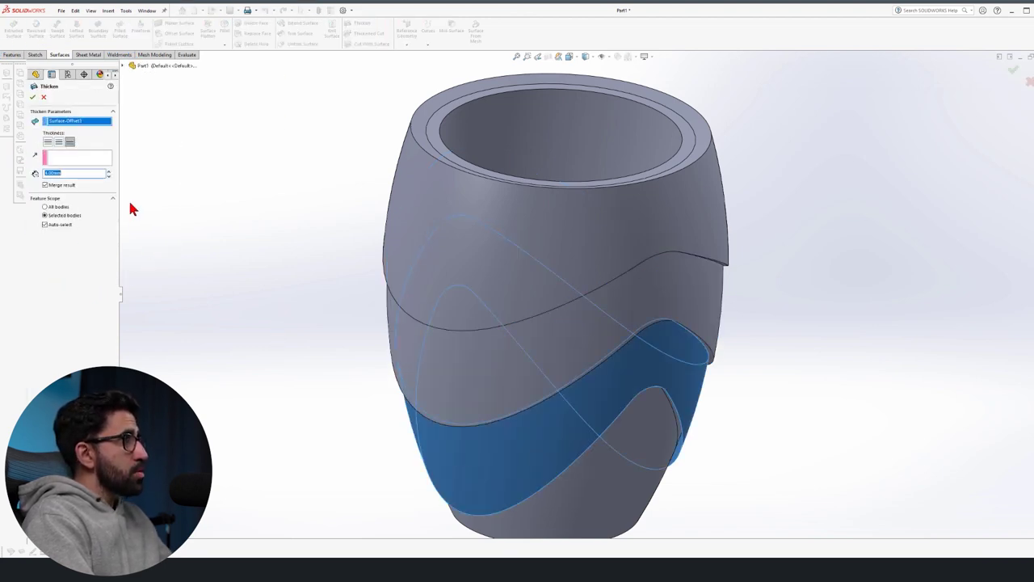
{"action": "key", "text": "Return"}
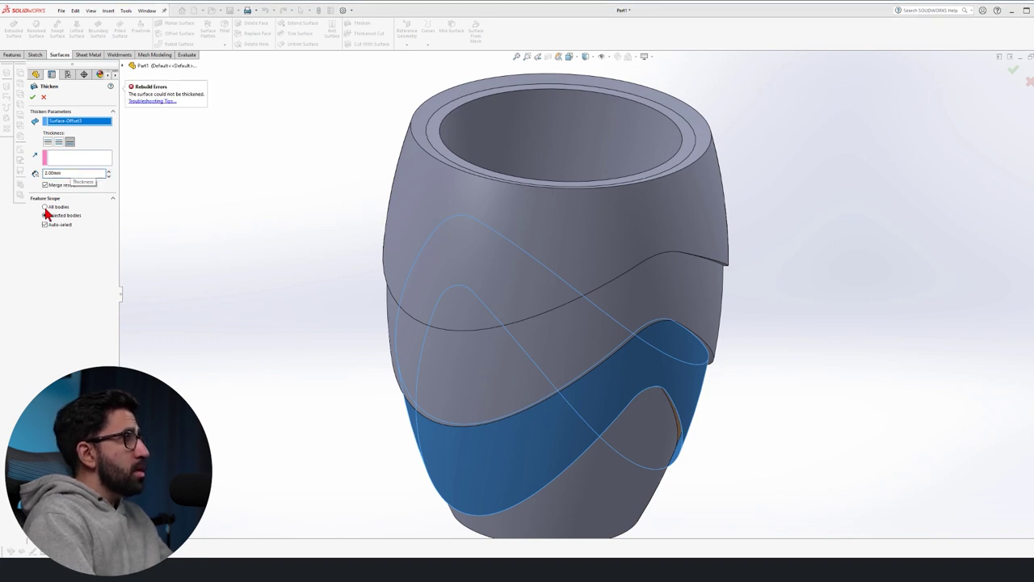
{"action": "left_click", "coordinate": [46, 185]}
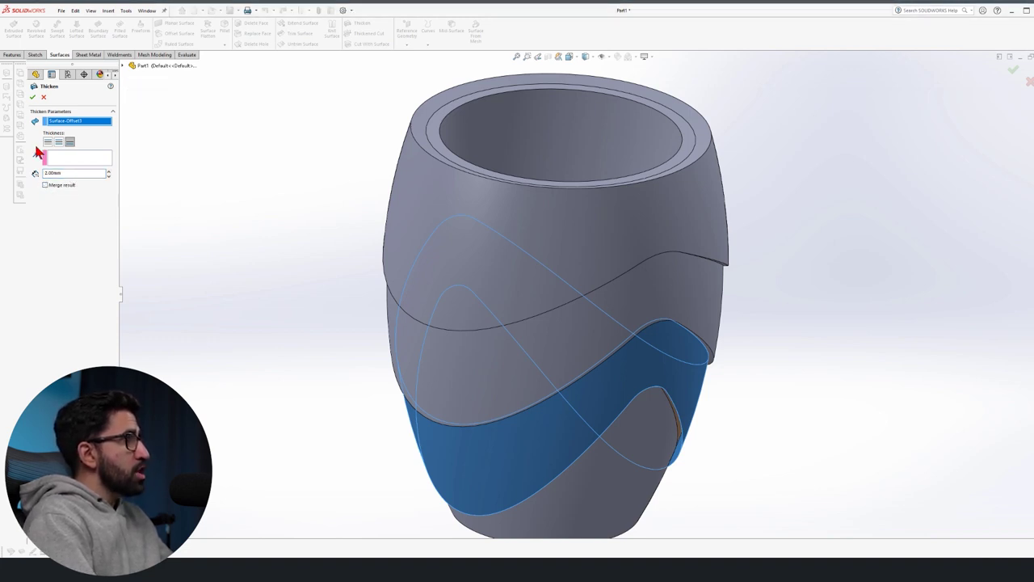
{"action": "left_click", "coordinate": [34, 98]}
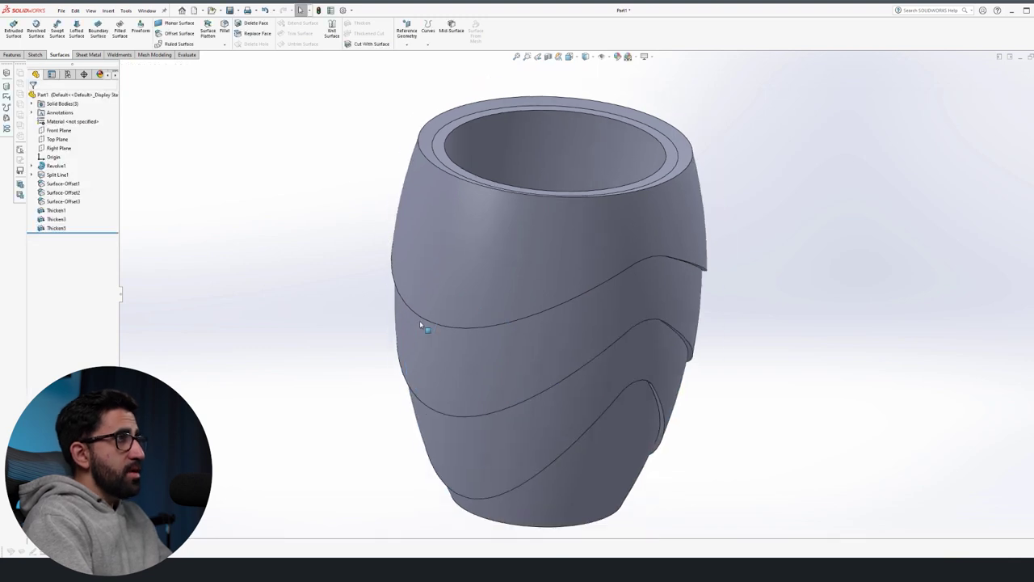
- Combine all three solid bodies into one using the Add operation
{"action": "middle_click_drag", "start_coordinate": [408, 325], "coordinate": [504, 289]}
{"action": "scroll", "coordinate": [628, 425], "scroll_direction": "up", "scroll_amount": 1}
{"action": "left_click", "coordinate": [32, 104]}
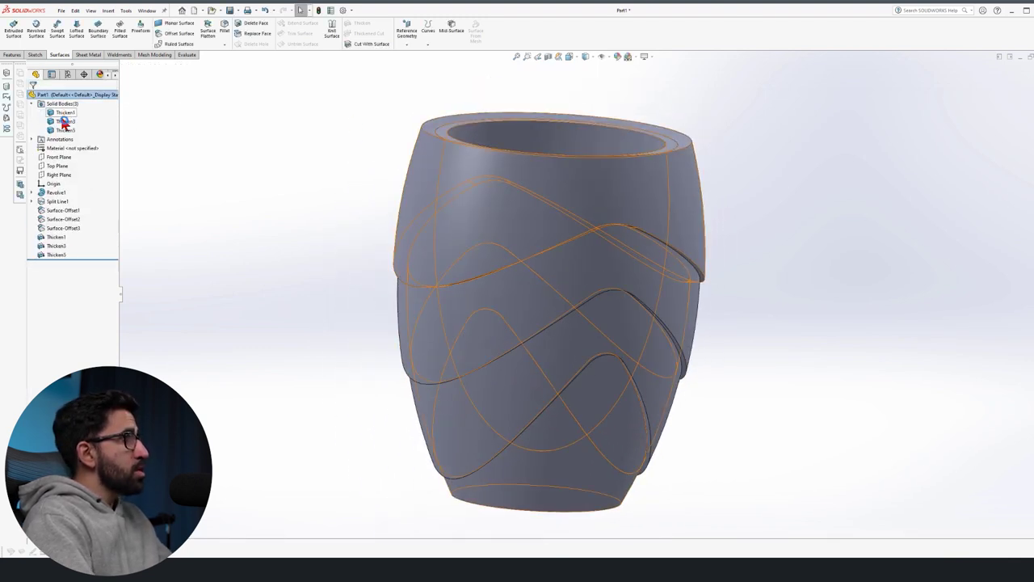
{"action": "left_click", "coordinate": [8, 55]}
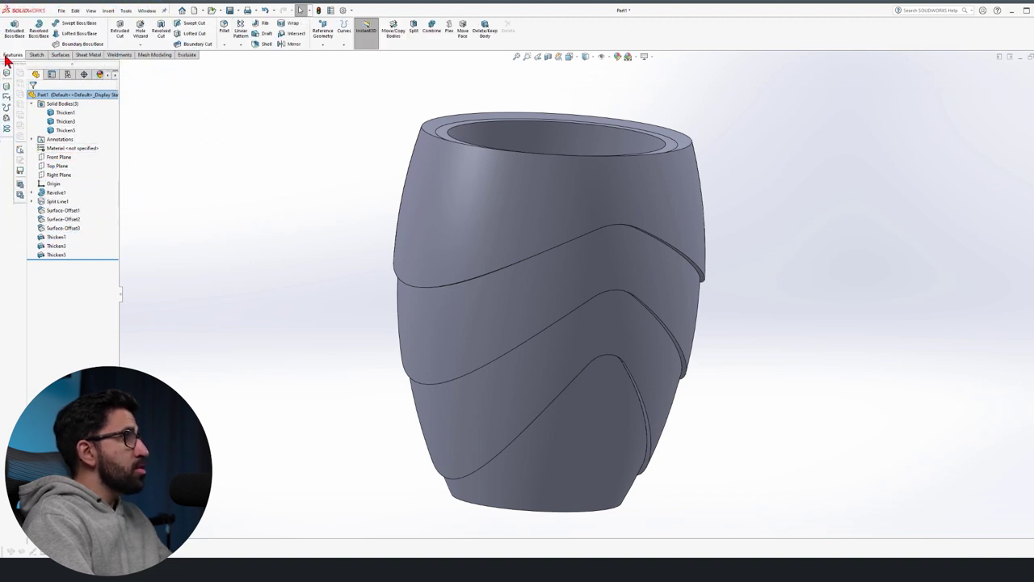
{"action": "left_click", "coordinate": [434, 32]}
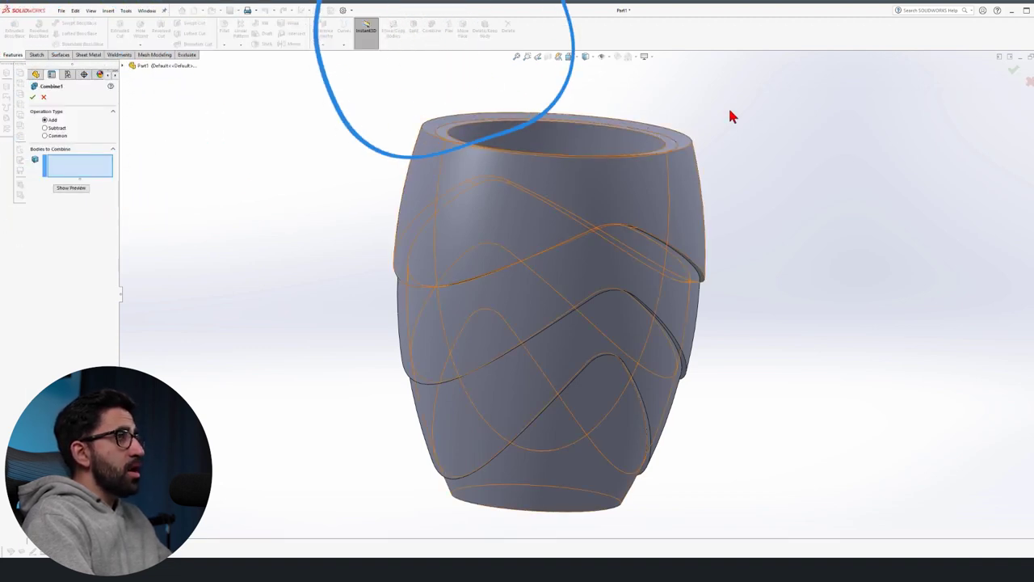
{"action": "left_click_drag", "start_coordinate": [781, 76], "coordinate": [388, 536]}
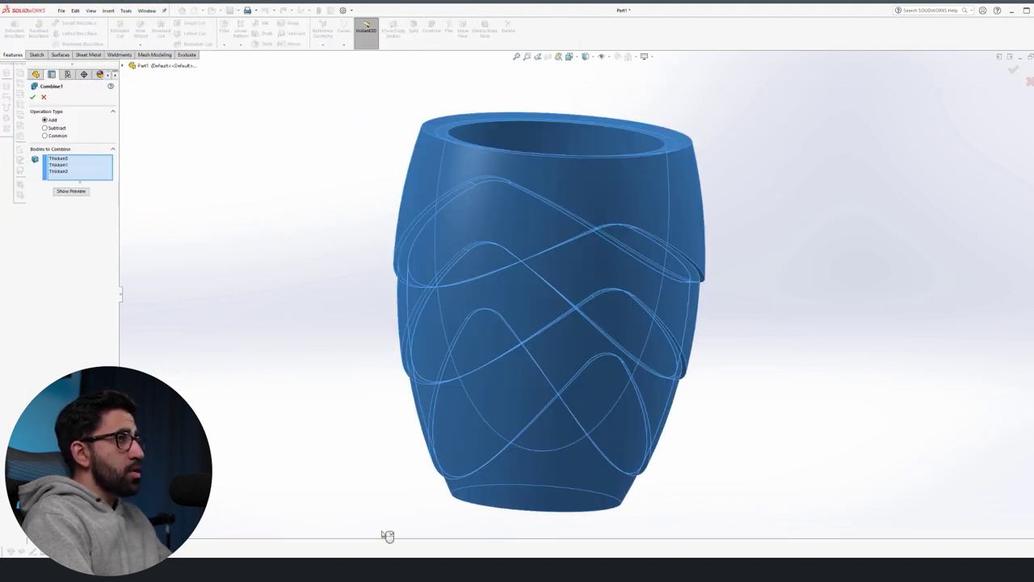
{"action": "left_click", "coordinate": [33, 97]}
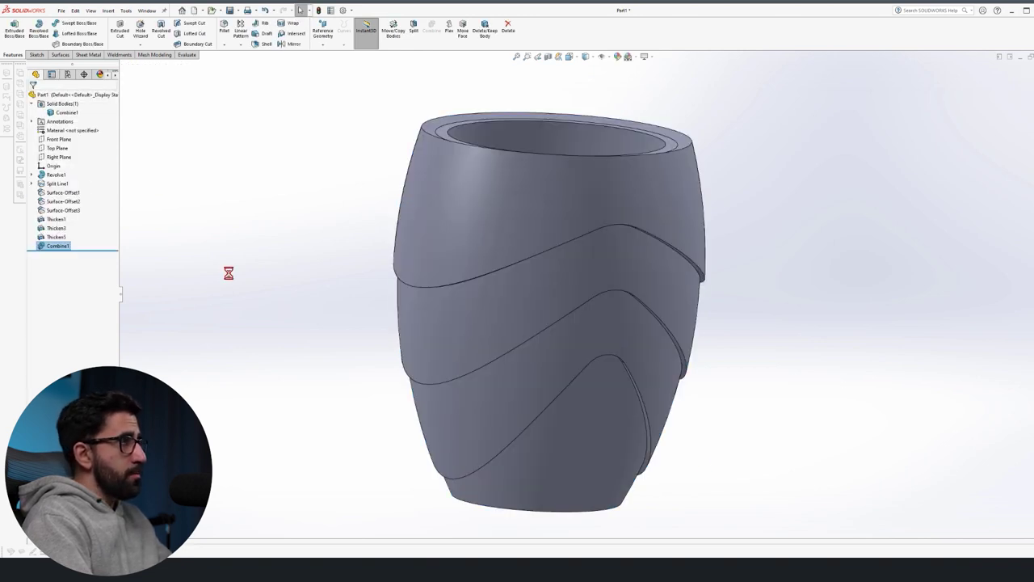
- Fillet the curved lower edges of the three raised bands with a 1 mm radius
{"action": "scroll", "coordinate": [695, 449], "scroll_direction": "up", "scroll_amount": 3}
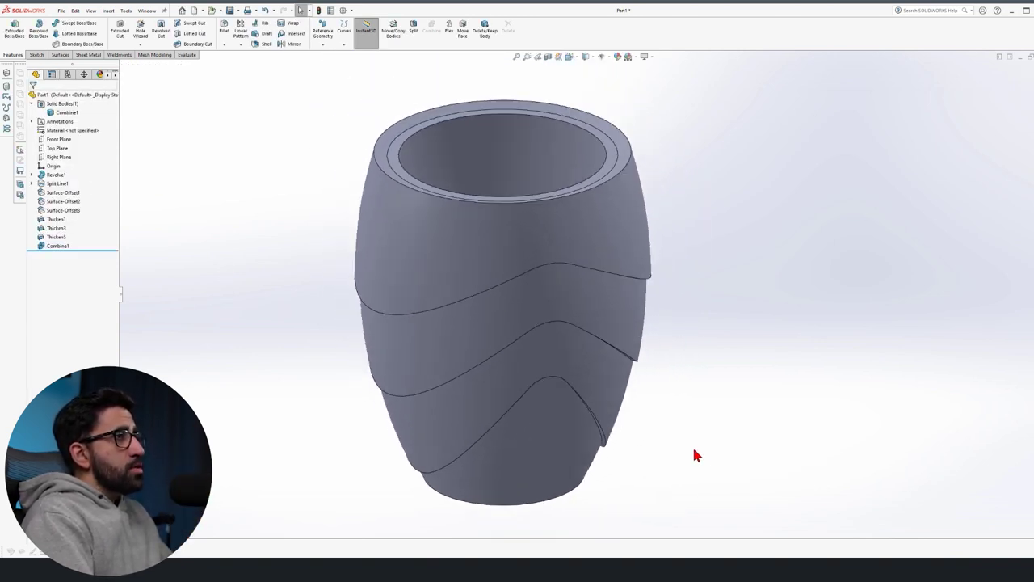
{"action": "key", "text": "ctrl+1"}
{"action": "middle_click_drag", "start_coordinate": [573, 358], "coordinate": [439, 249]}
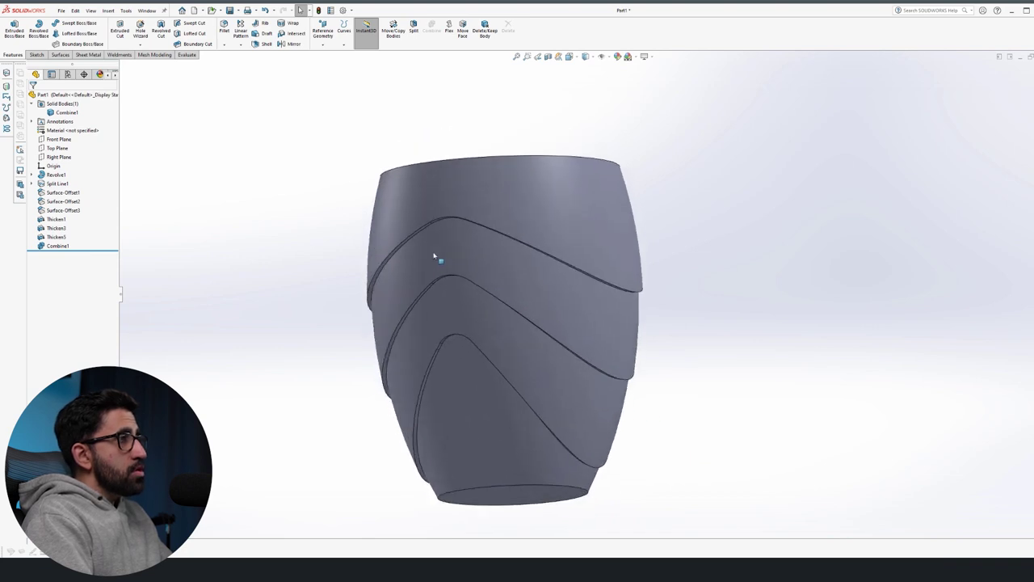
{"action": "scroll", "coordinate": [450, 240], "scroll_direction": "down", "scroll_amount": 3}
{"action": "left_click", "coordinate": [427, 234]}
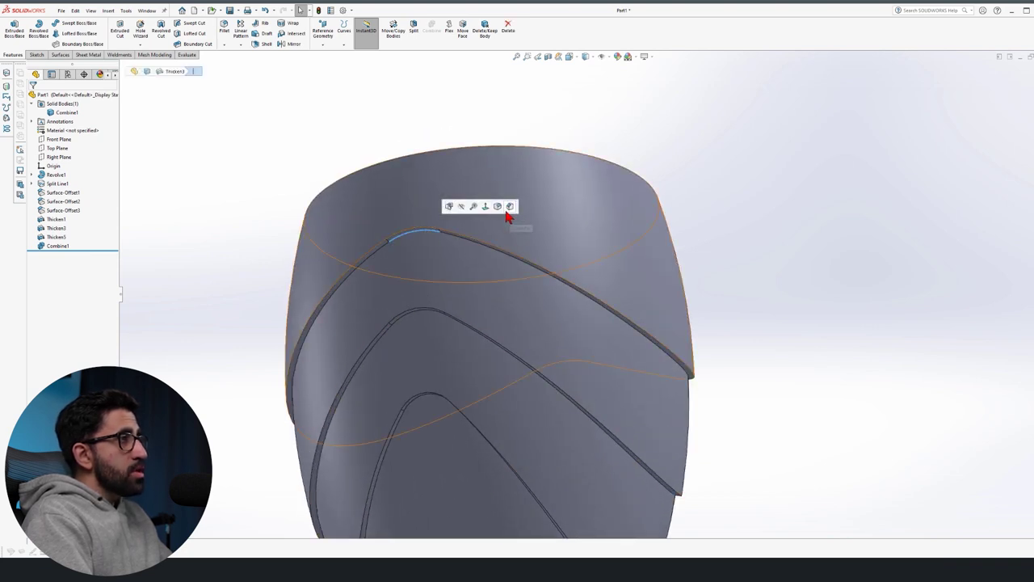
{"action": "left_click", "coordinate": [498, 207]}
{"action": "type", "text": "1.00mm"}
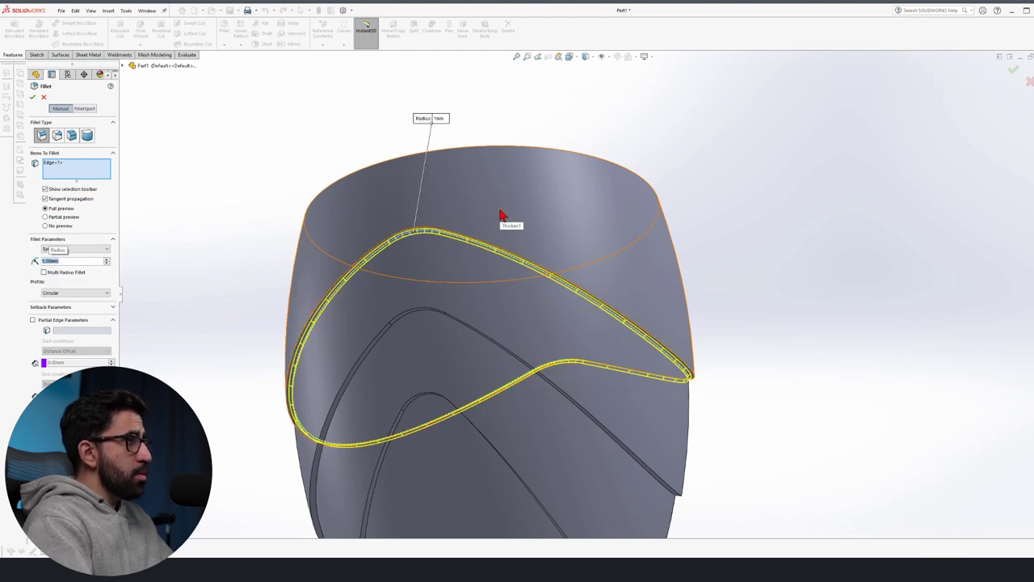
{"action": "left_click", "coordinate": [401, 317]}
{"action": "left_click", "coordinate": [437, 410]}
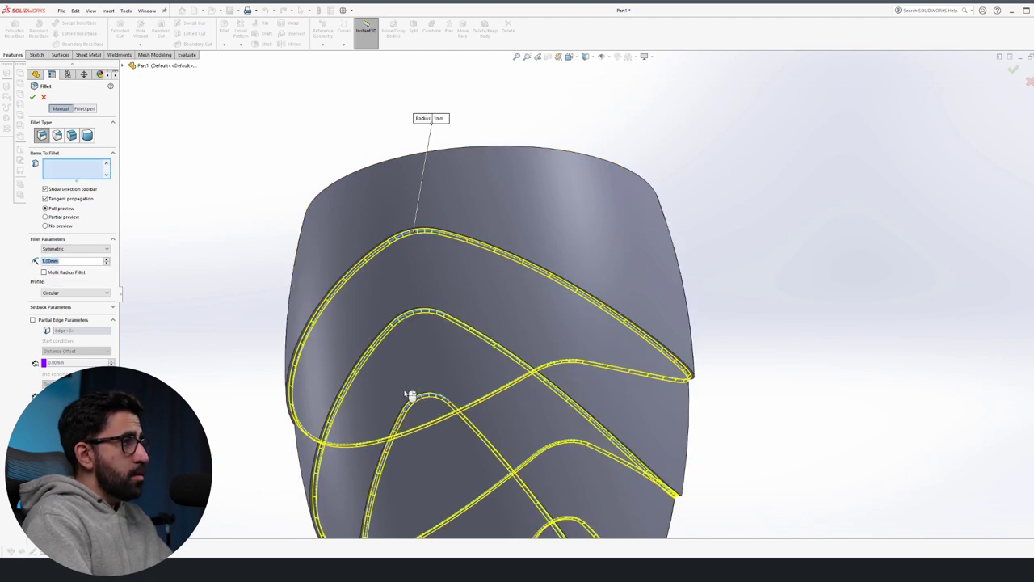
{"action": "left_click", "coordinate": [33, 97]}
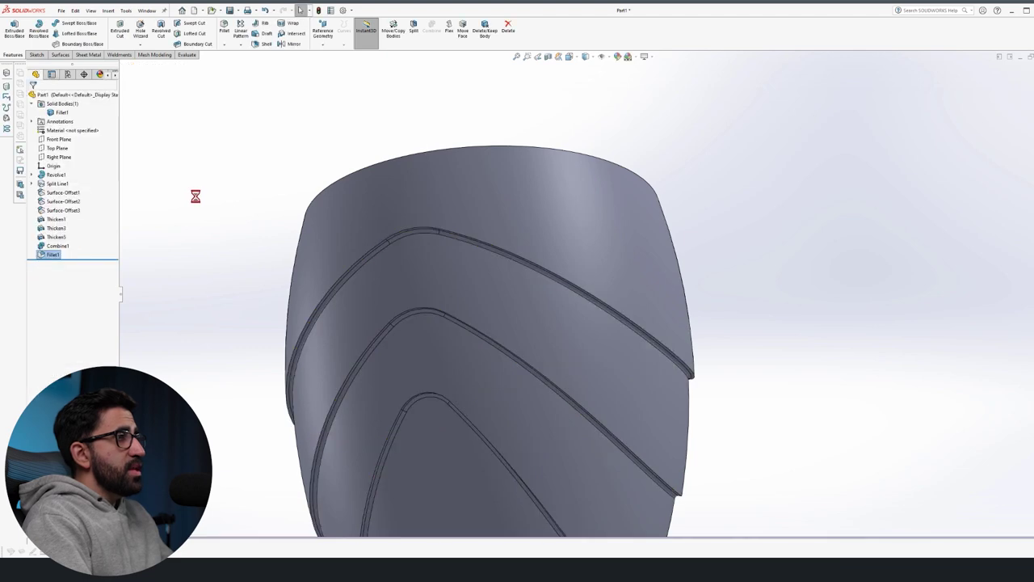
- Mirror the filleted solid body about the flat ring-shaped rim face at its wide open end, with Merge solids on
{"action": "middle_click_drag", "start_coordinate": [335, 243], "coordinate": [554, 356]}
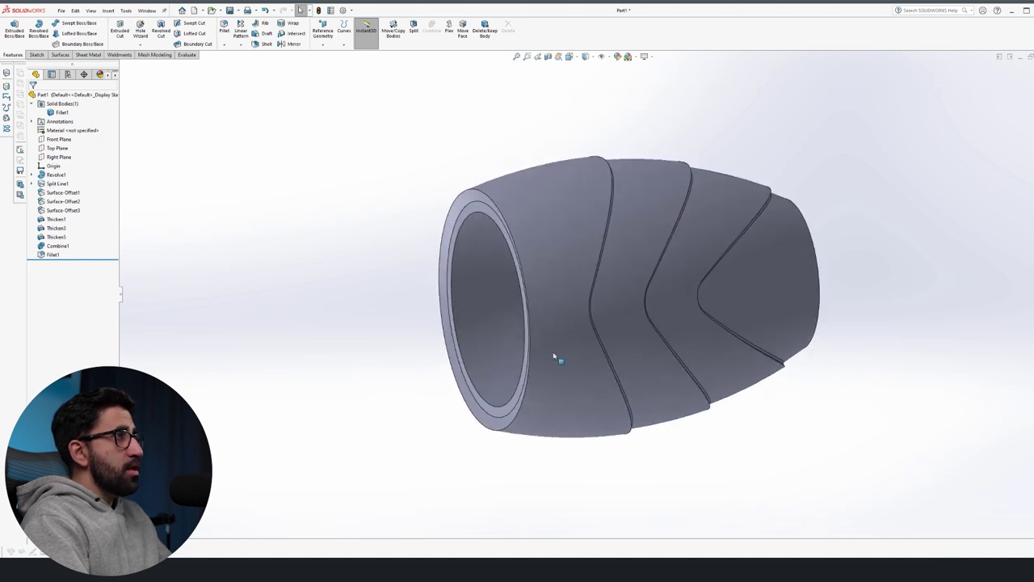
{"action": "left_click", "coordinate": [289, 42]}
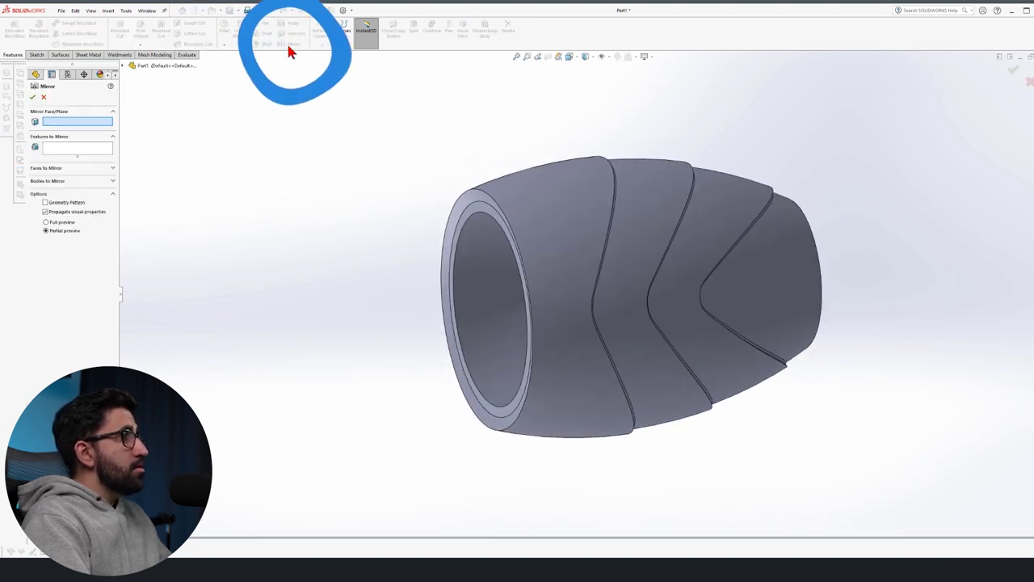
{"action": "left_click", "coordinate": [50, 182]}
{"action": "left_click", "coordinate": [609, 248]}
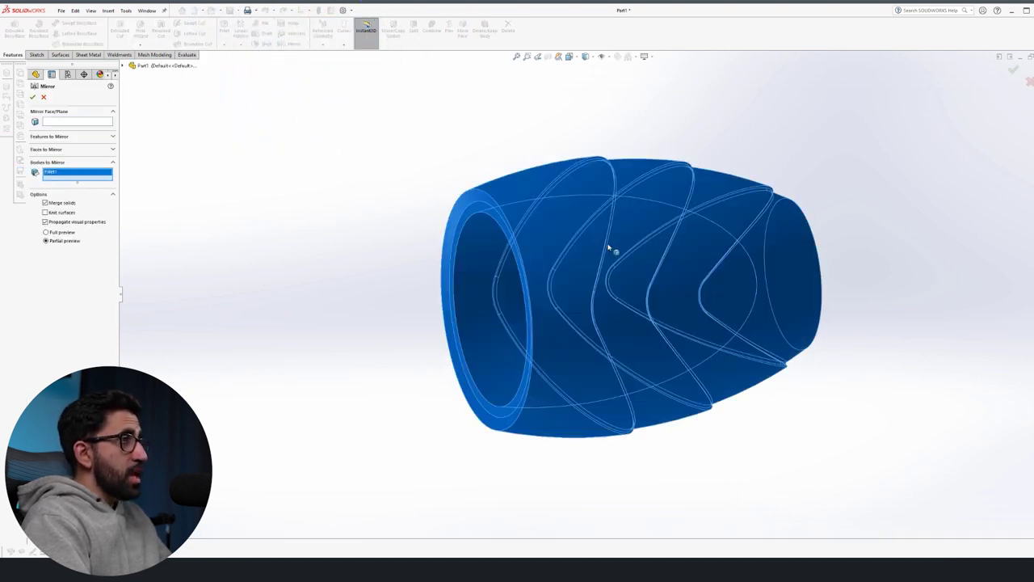
{"action": "scroll", "coordinate": [480, 222], "scroll_direction": "up", "scroll_amount": 5}
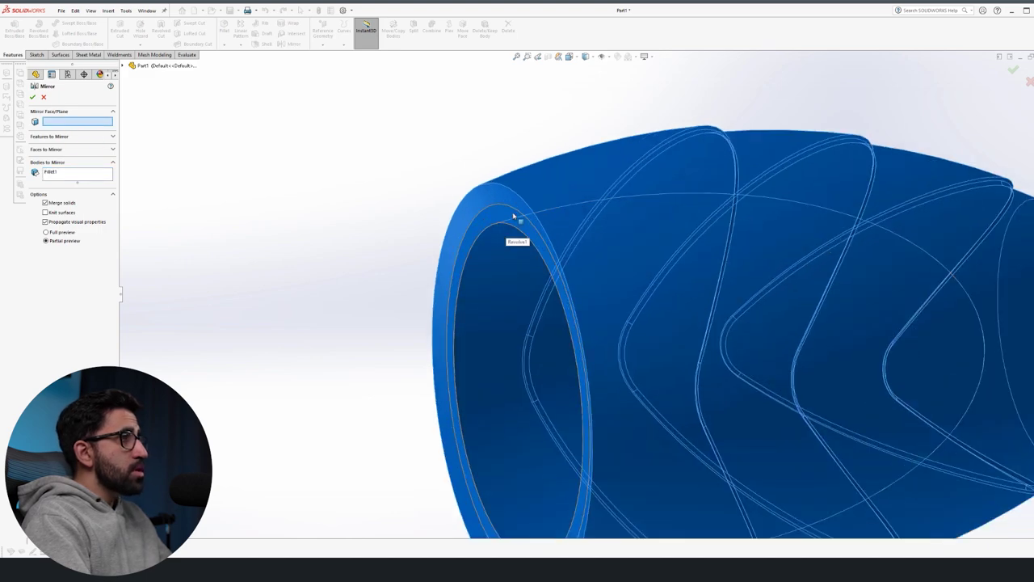
{"action": "left_click", "coordinate": [518, 216]}
{"action": "key", "text": "Return"}
- Examine the mirrored vase body from several angles, checking the raised bands and the seam between the two halves
{"action": "scroll", "coordinate": [510, 217], "scroll_direction": "up", "scroll_amount": 6}
{"action": "middle_click_drag", "start_coordinate": [547, 273], "coordinate": [620, 416]}
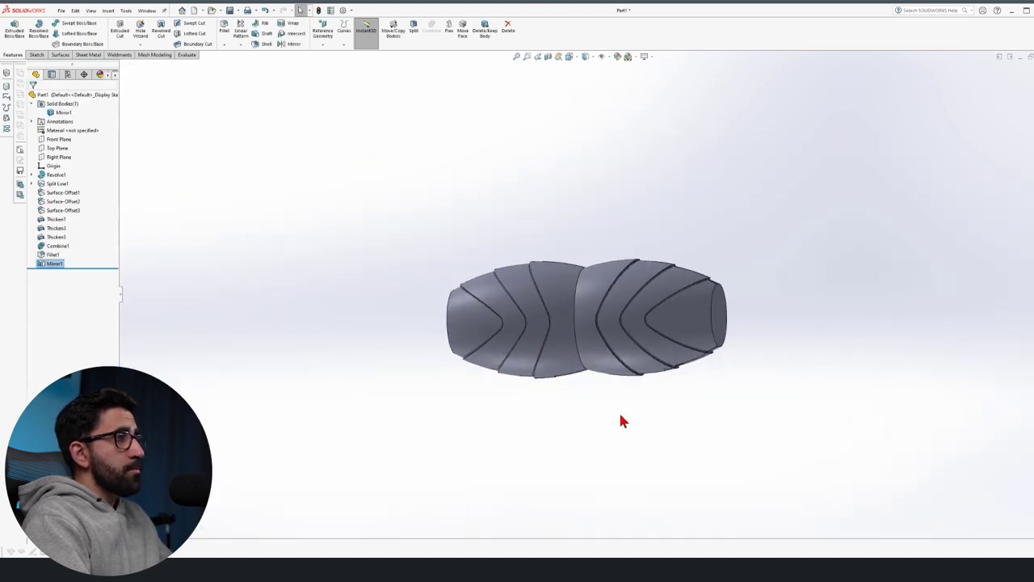
{"action": "left_click", "coordinate": [621, 424]}
{"action": "scroll", "coordinate": [624, 437], "scroll_direction": "down", "scroll_amount": 4}
{"action": "middle_click_drag", "start_coordinate": [620, 486], "coordinate": [640, 468]}
{"action": "key", "text": "ctrl+1"}
{"action": "key", "text": "alt+Right"}
{"action": "key", "text": "alt+Right"}
{"action": "key", "text": "alt+Right"}
{"action": "key", "text": "alt+Right"}
{"action": "key", "text": "alt+Right"}
{"action": "key", "text": "alt+Right"}
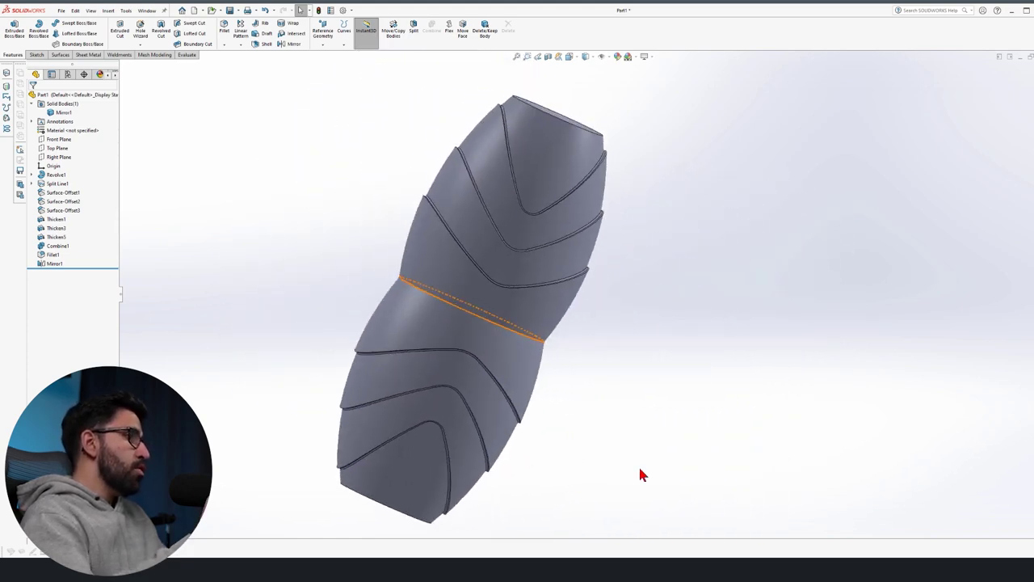
{"action": "key", "text": "Right"}
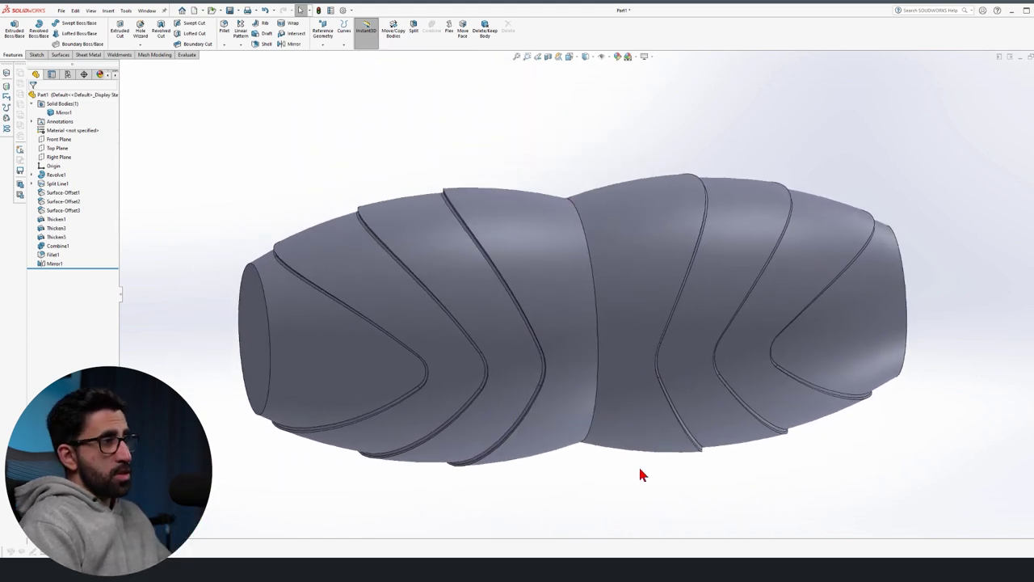
{"action": "key", "text": "Right"}
{"action": "key", "text": "Down"}
{"action": "key", "text": "Down"}
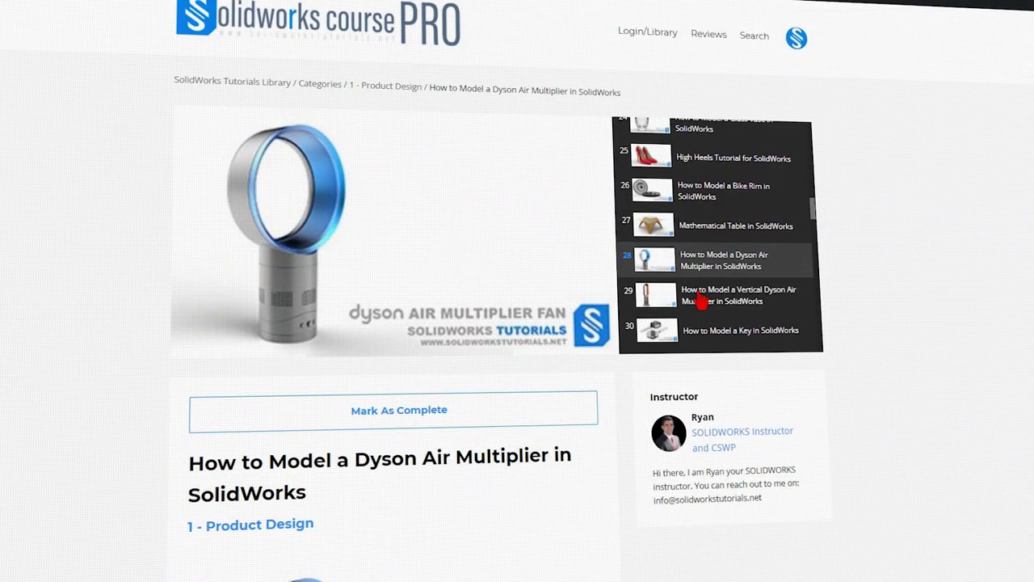
- Switch to the SolidWorks course website and browse the Product Design lessons, viewing the Vertical Dyson Air Multiplier and Modern Table tutorials
{"action": "left_click", "coordinate": [700, 299]}
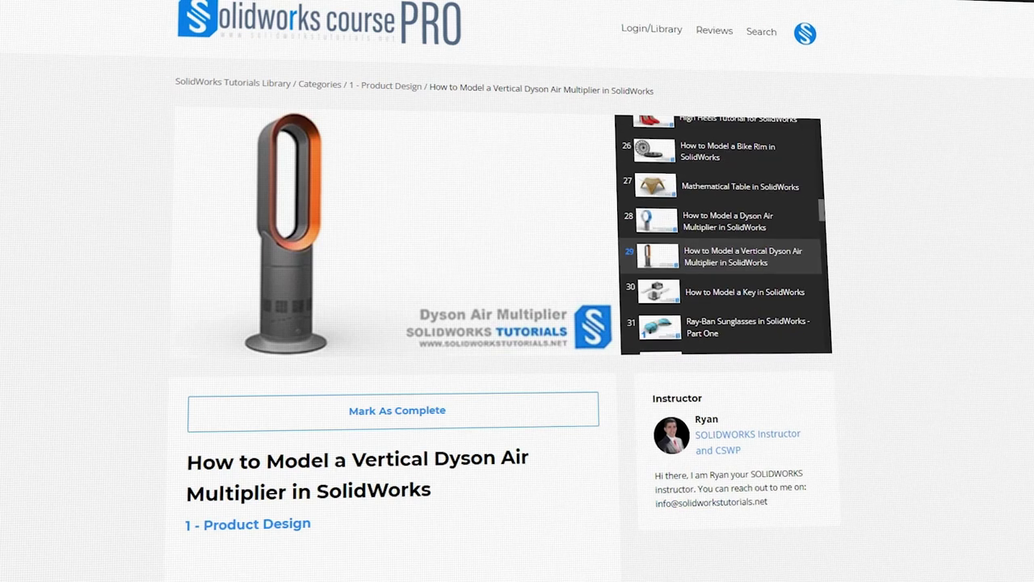
{"action": "scroll", "coordinate": [768, 292], "scroll_direction": "down", "scroll_amount": 1}
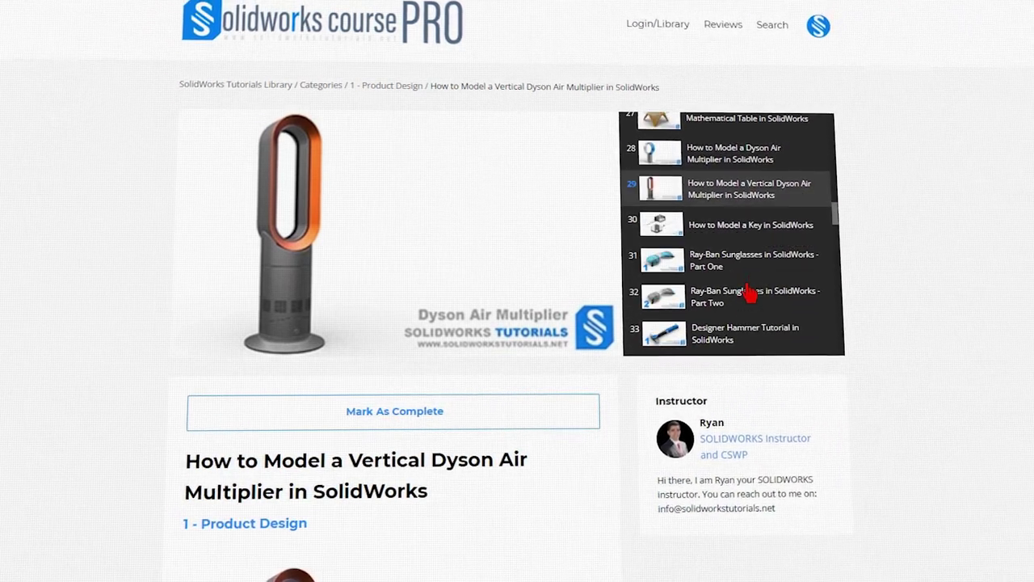
{"action": "scroll", "coordinate": [751, 283], "scroll_direction": "down", "scroll_amount": 2}
{"action": "scroll", "coordinate": [727, 198], "scroll_direction": "down", "scroll_amount": 1}
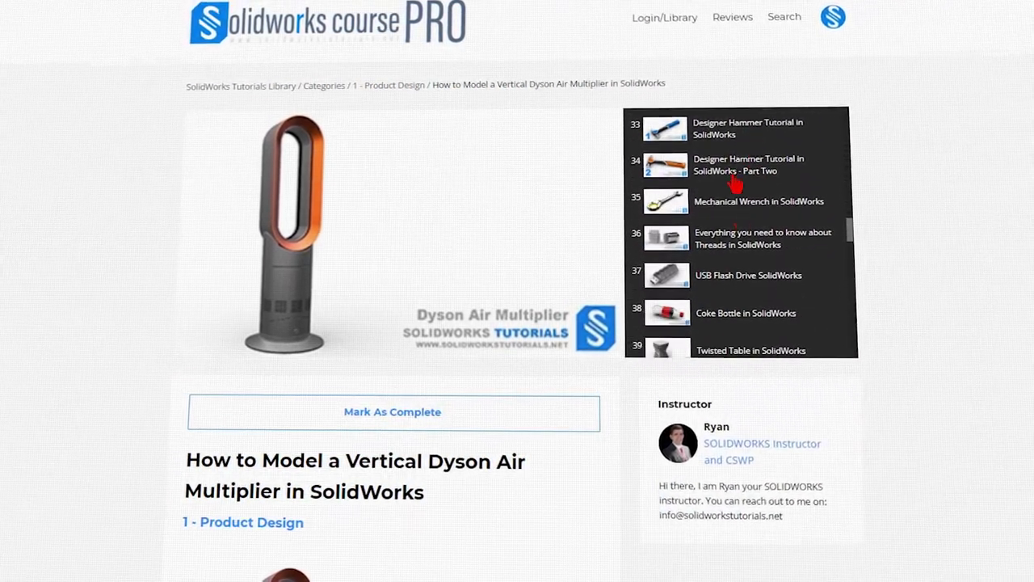
{"action": "scroll", "coordinate": [759, 242], "scroll_direction": "down", "scroll_amount": 1}
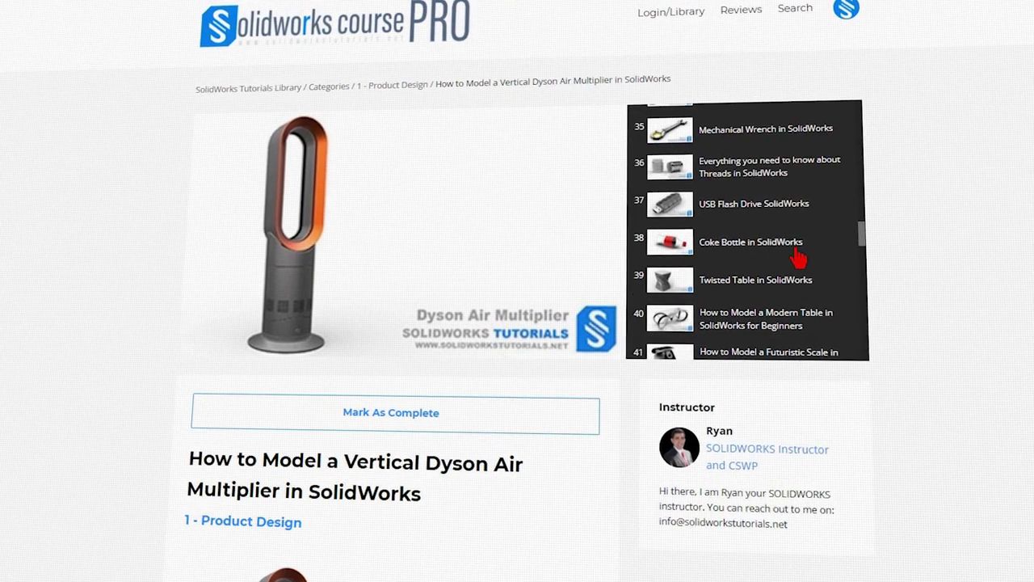
{"action": "scroll", "coordinate": [768, 255], "scroll_direction": "down", "scroll_amount": 1}
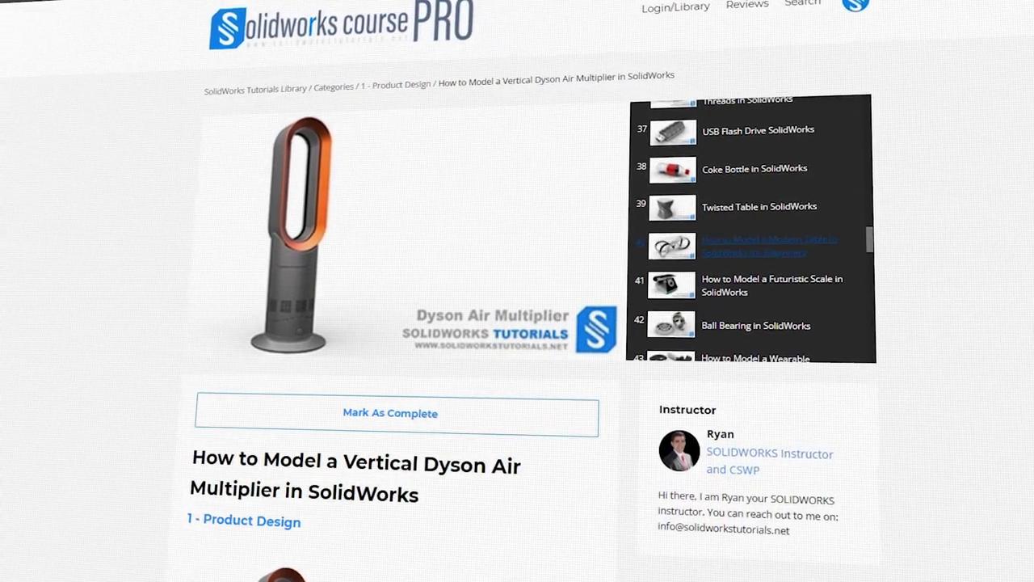
{"action": "left_click", "coordinate": [772, 242]}
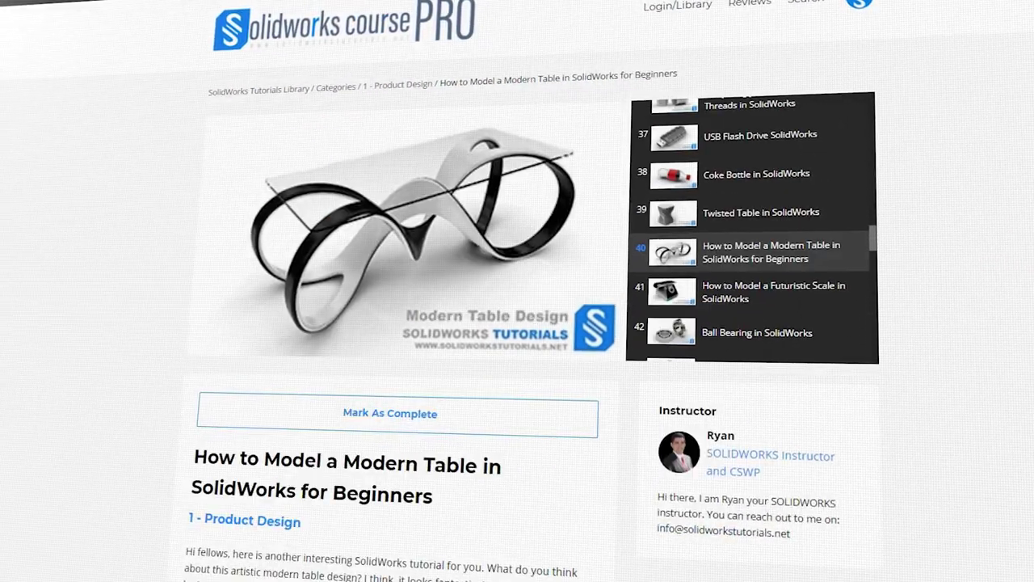